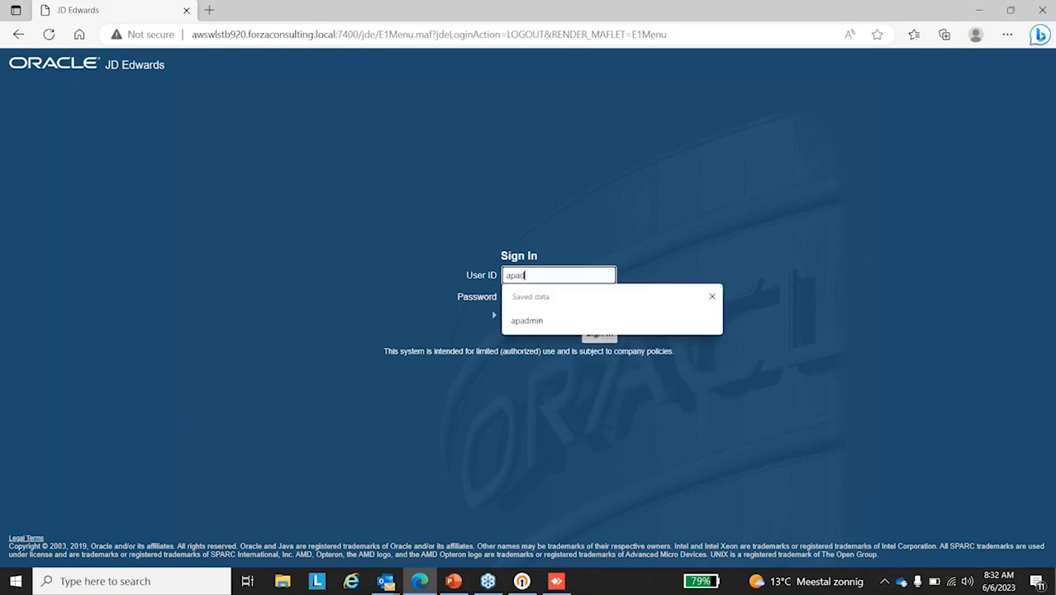
Step: Sign in to JD Edwards with the user ID apadmin and the account password
{"action": "type", "text": "min"}
{"action": "left_click", "coordinate": [526, 297]}
{"action": "type", "text": "•••••••"}
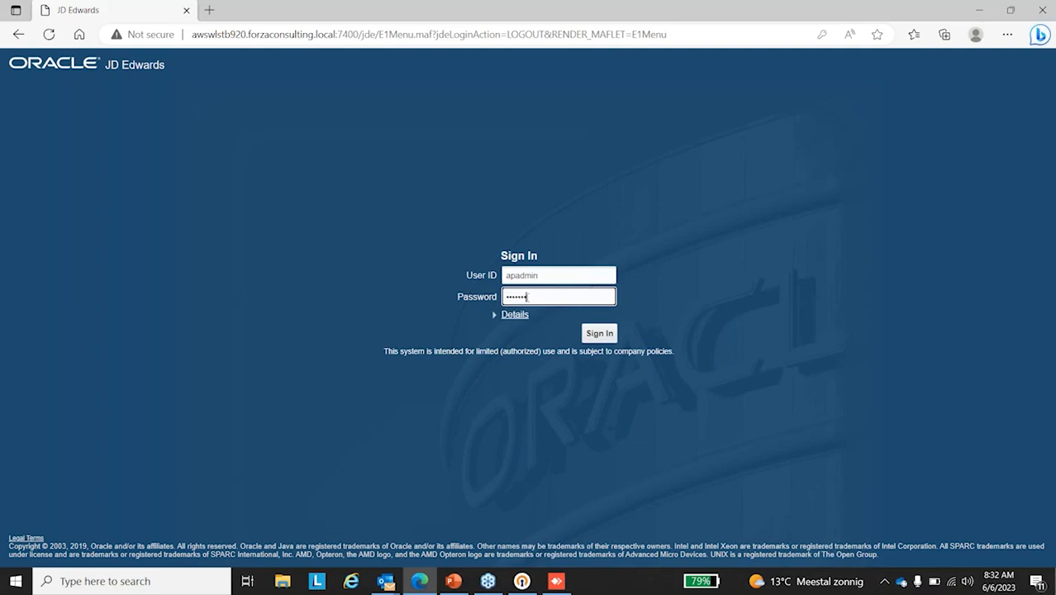
{"action": "left_click", "coordinate": [606, 334]}
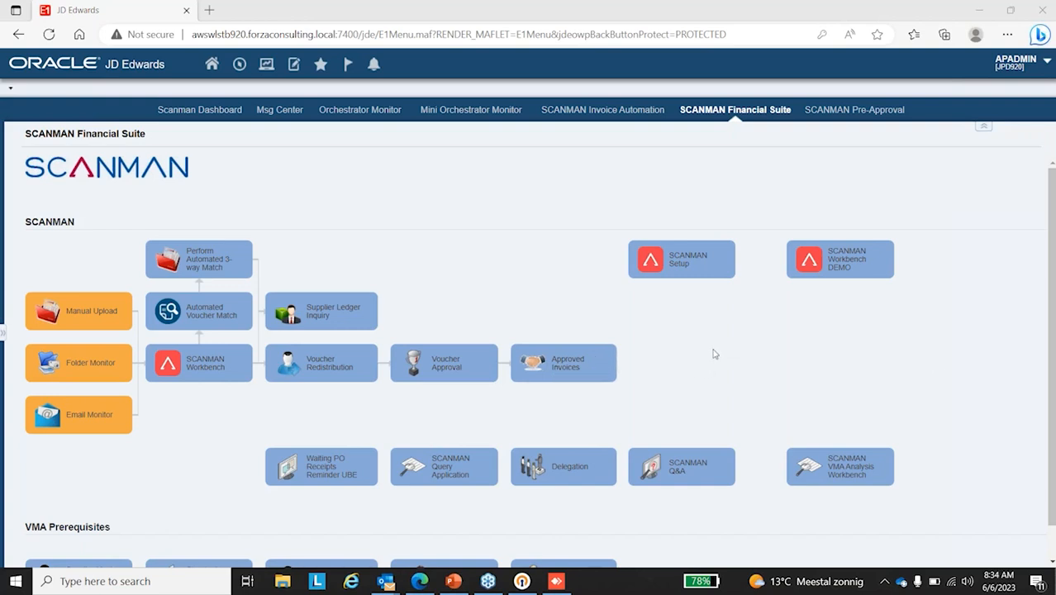
Step: Open SCANMAN Setup and review its OCR database tables, UDCs, batch programs, related configuration and additional features
{"action": "left_click", "coordinate": [676, 263]}
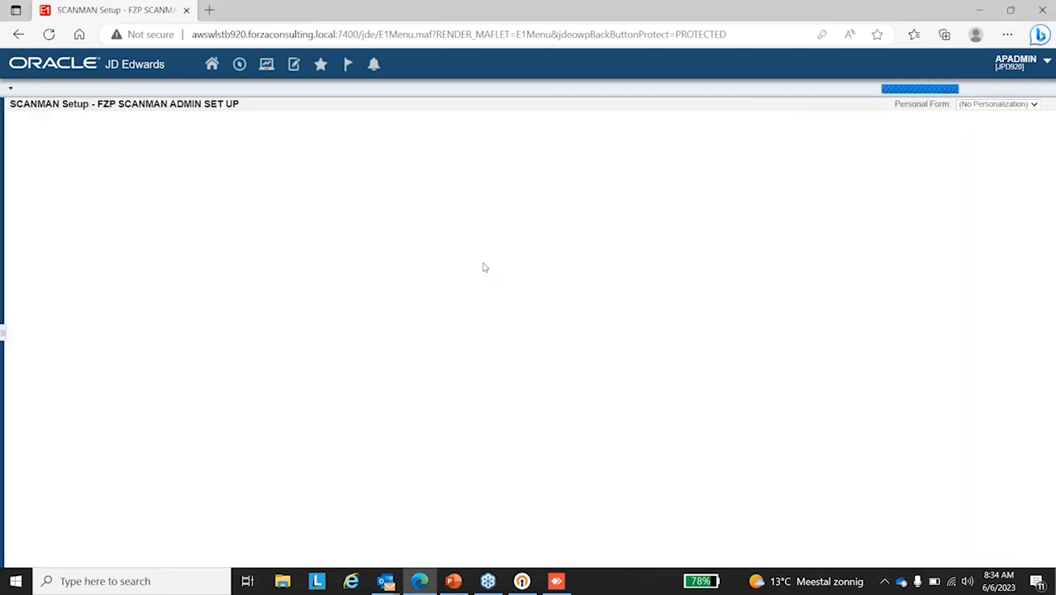
{"action": "scroll", "coordinate": [818, 256], "scroll_direction": "down", "scroll_amount": 1}
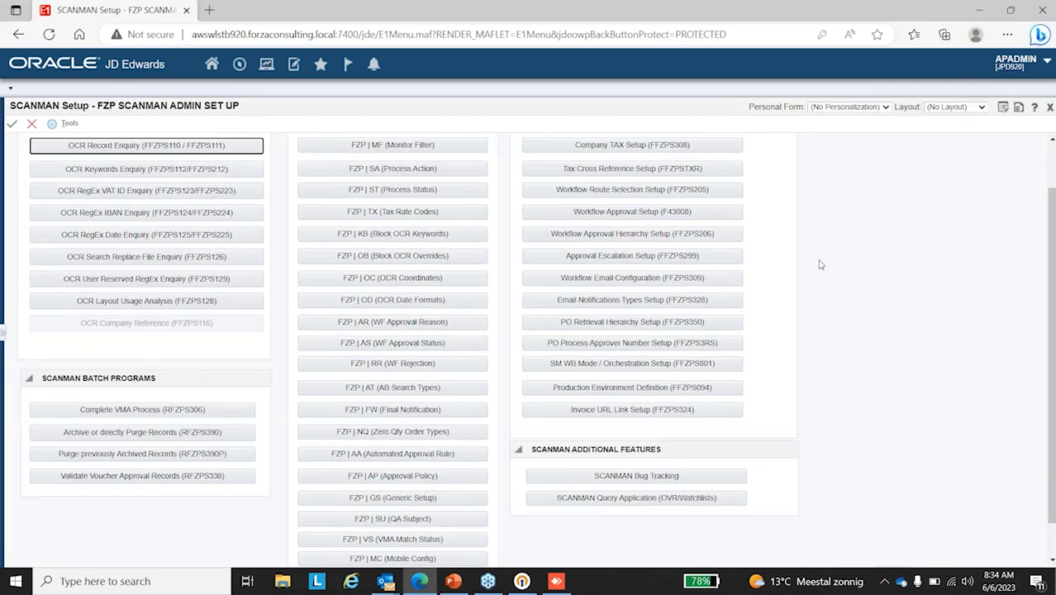
{"action": "scroll", "coordinate": [816, 261], "scroll_direction": "up", "scroll_amount": 1}
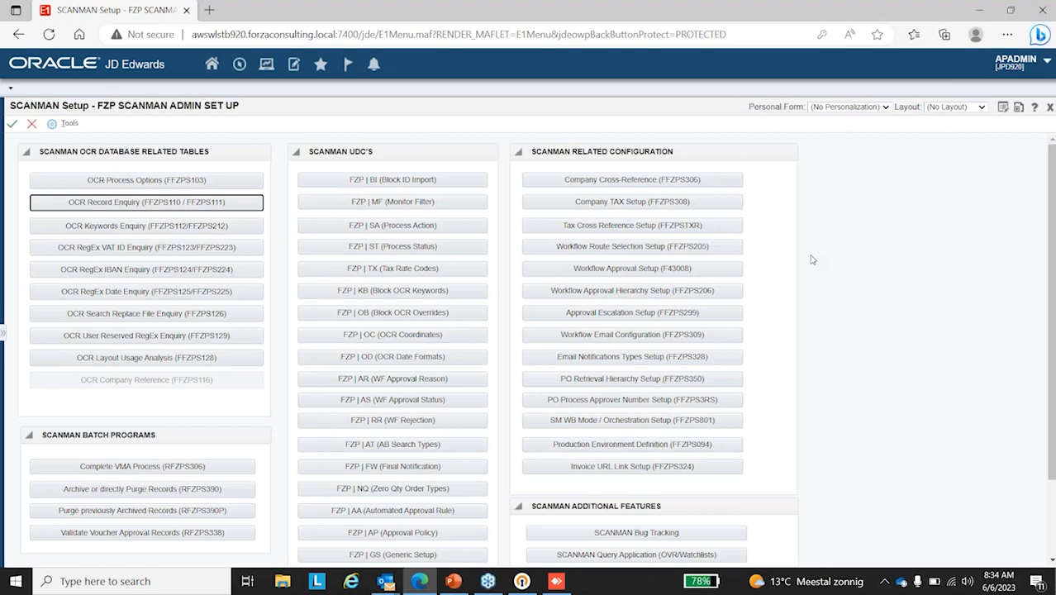
{"action": "scroll", "coordinate": [812, 260], "scroll_direction": "down", "scroll_amount": 1}
{"action": "scroll", "coordinate": [856, 230], "scroll_direction": "up", "scroll_amount": 1}
{"action": "scroll", "coordinate": [537, 414], "scroll_direction": "down", "scroll_amount": 2}
{"action": "scroll", "coordinate": [413, 409], "scroll_direction": "up", "scroll_amount": 2}
{"action": "scroll", "coordinate": [189, 479], "scroll_direction": "down", "scroll_amount": 2}
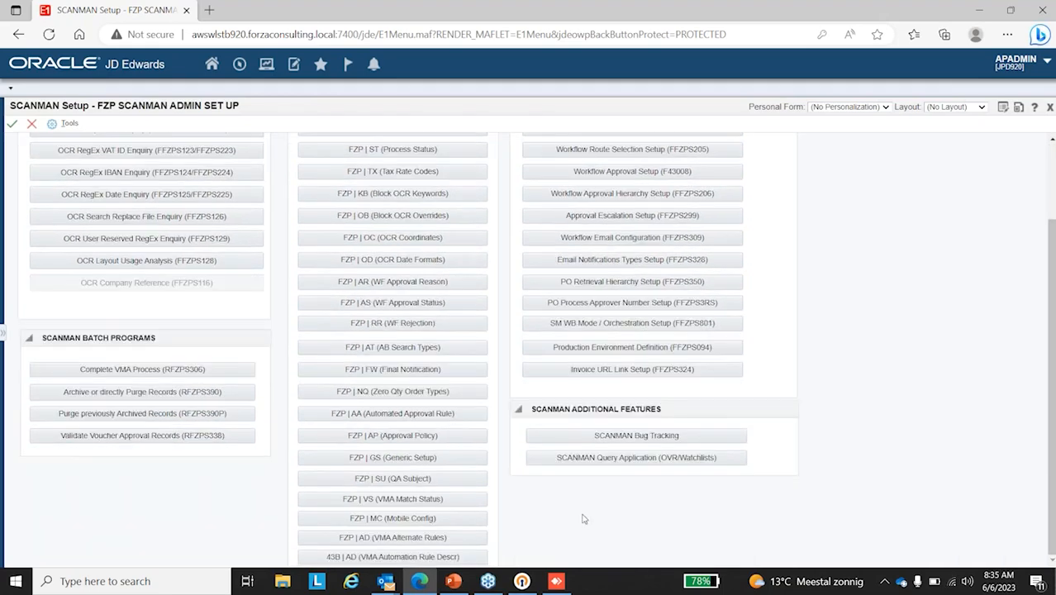
{"action": "scroll", "coordinate": [584, 519], "scroll_direction": "up", "scroll_amount": 1}
{"action": "scroll", "coordinate": [582, 519], "scroll_direction": "up", "scroll_amount": 1}
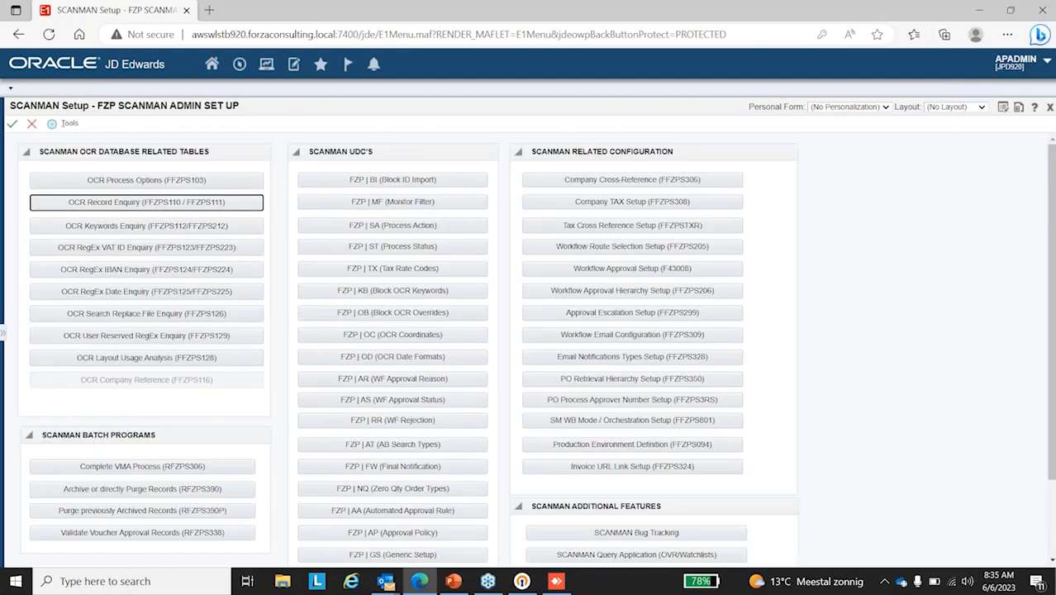
{"action": "scroll", "coordinate": [608, 528], "scroll_direction": "down", "scroll_amount": 1}
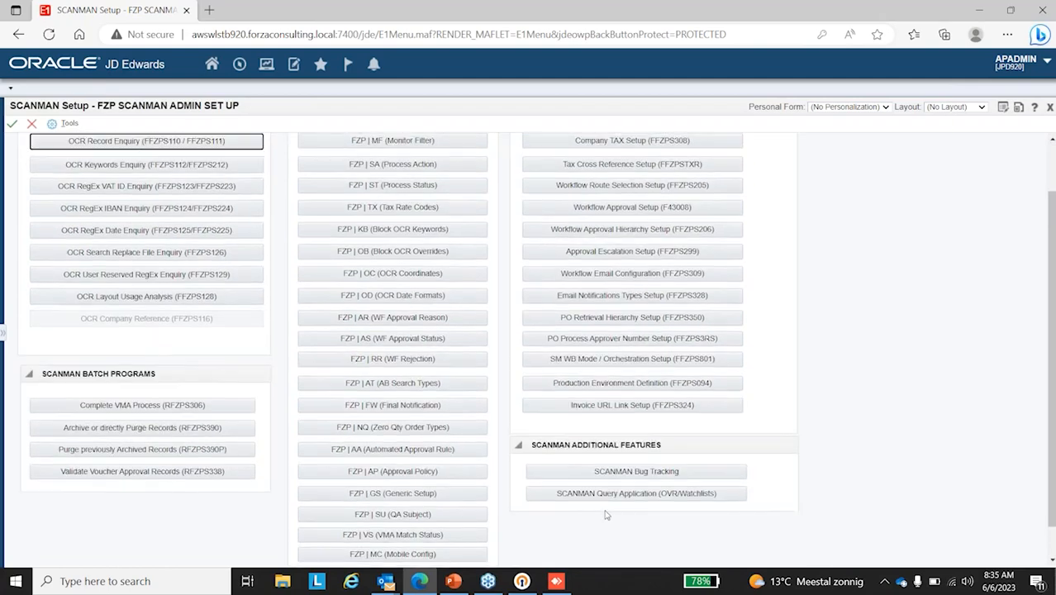
{"action": "scroll", "coordinate": [606, 514], "scroll_direction": "up", "scroll_amount": 1}
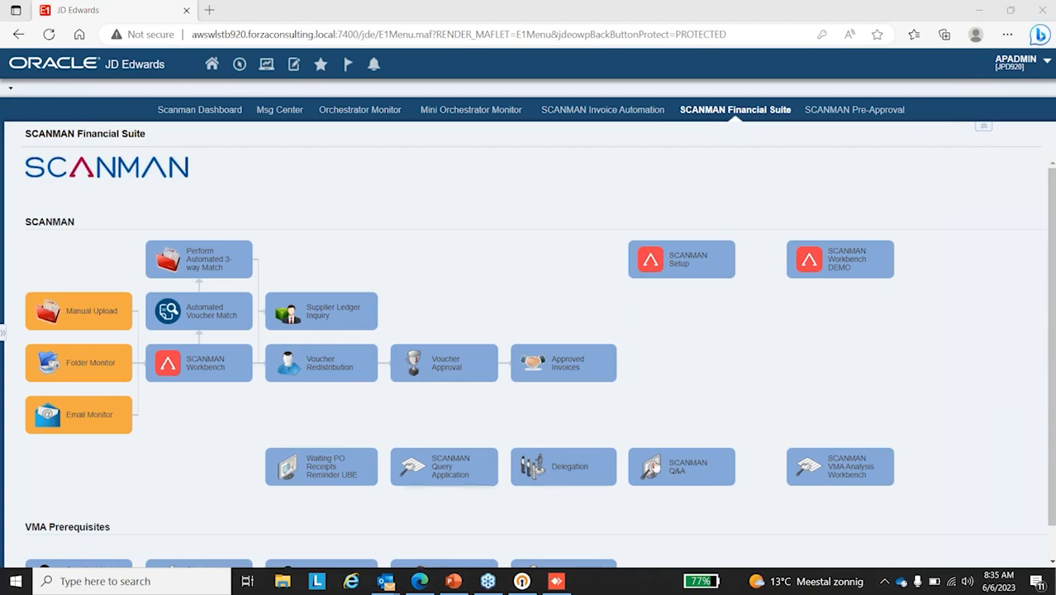
Step: Open Delegation, view the voucher approval delegation details of the first listed approver, and return to the SCANMAN Financial Suite page
{"action": "scroll", "coordinate": [1052, 325], "scroll_direction": "down", "scroll_amount": 1}
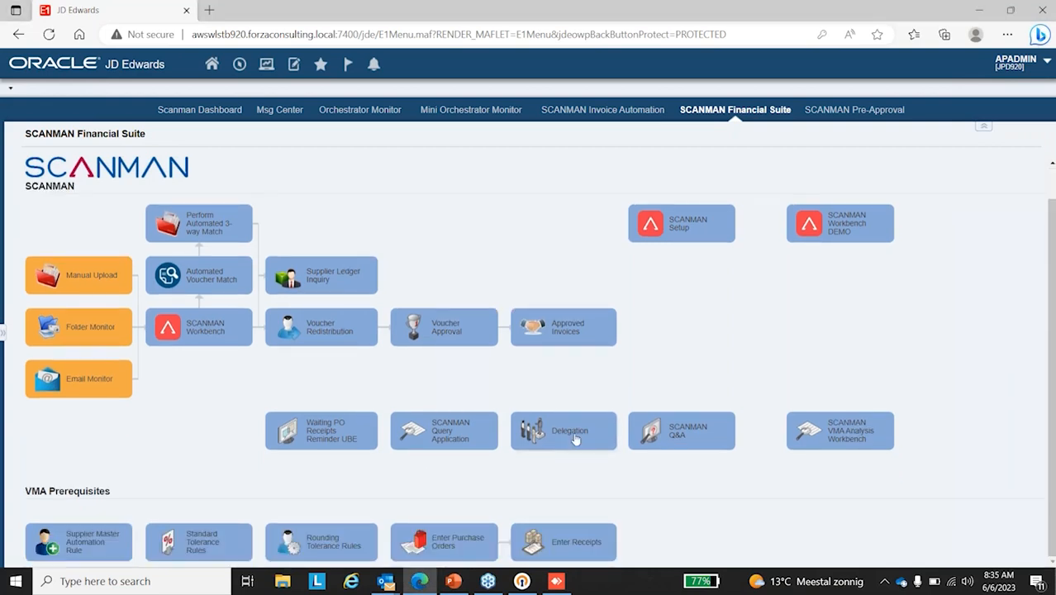
{"action": "left_click", "coordinate": [571, 436]}
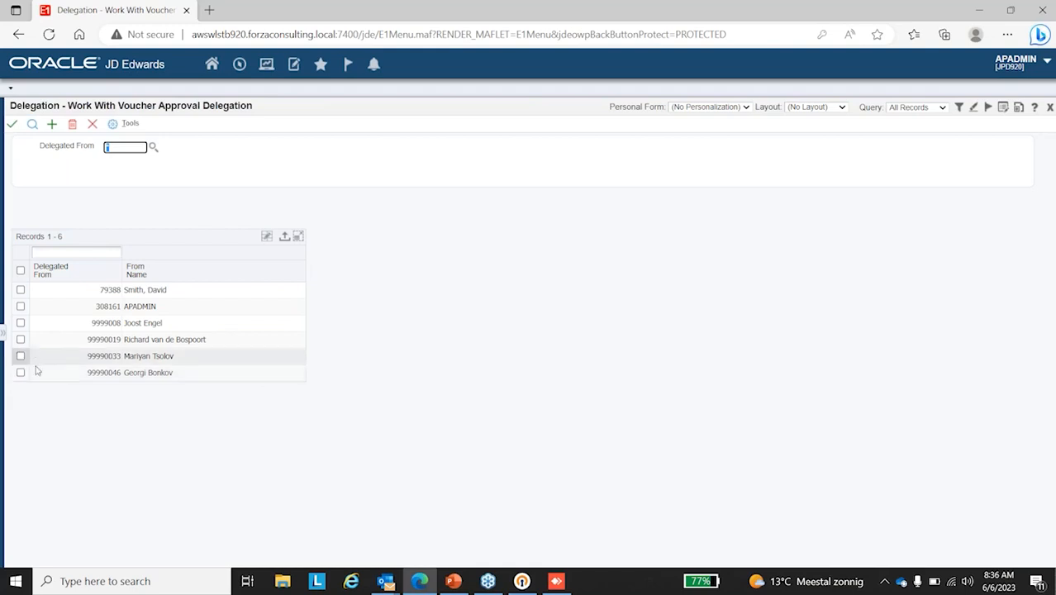
{"action": "left_click", "coordinate": [21, 289]}
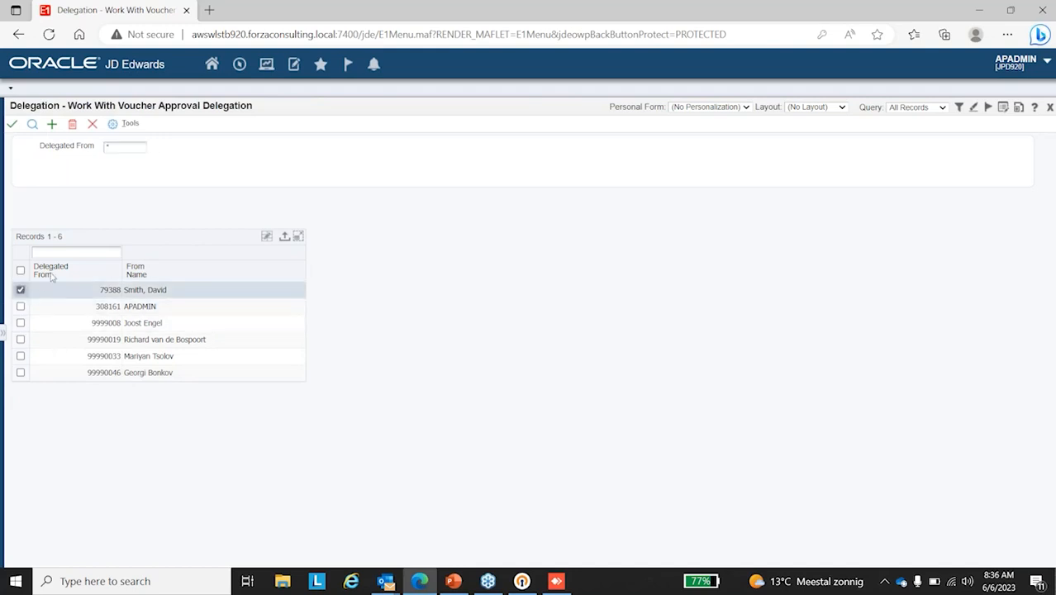
{"action": "left_click", "coordinate": [12, 124]}
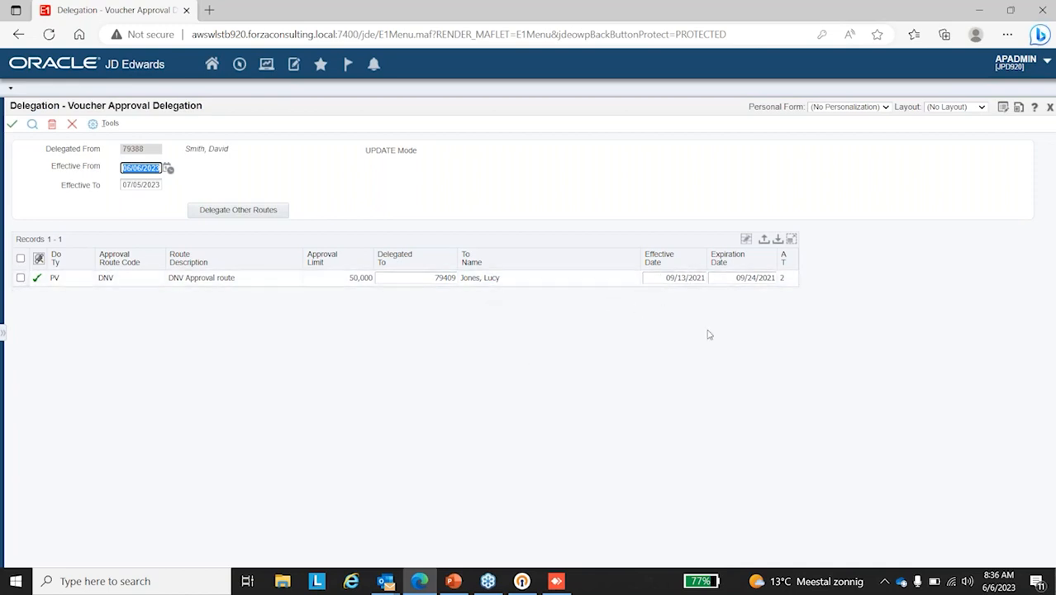
{"action": "left_click", "coordinate": [72, 124]}
{"action": "left_click", "coordinate": [89, 125]}
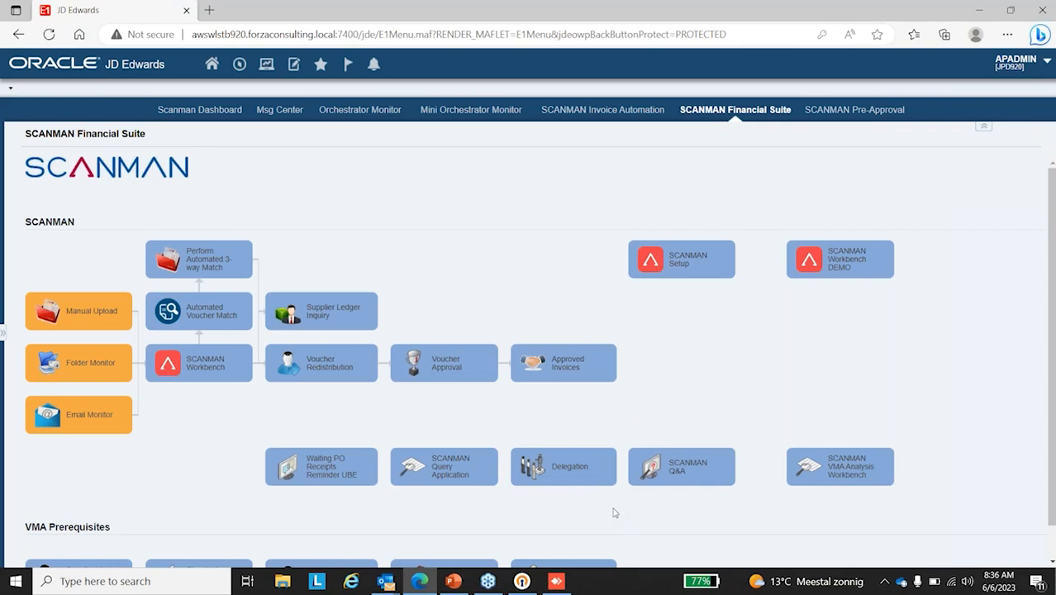
Step: Open the SCANMAN Workbench and select the invoice record Pizza Tax - No Purchase Order US.pdf
{"action": "scroll", "coordinate": [615, 513], "scroll_direction": "down", "scroll_amount": 1}
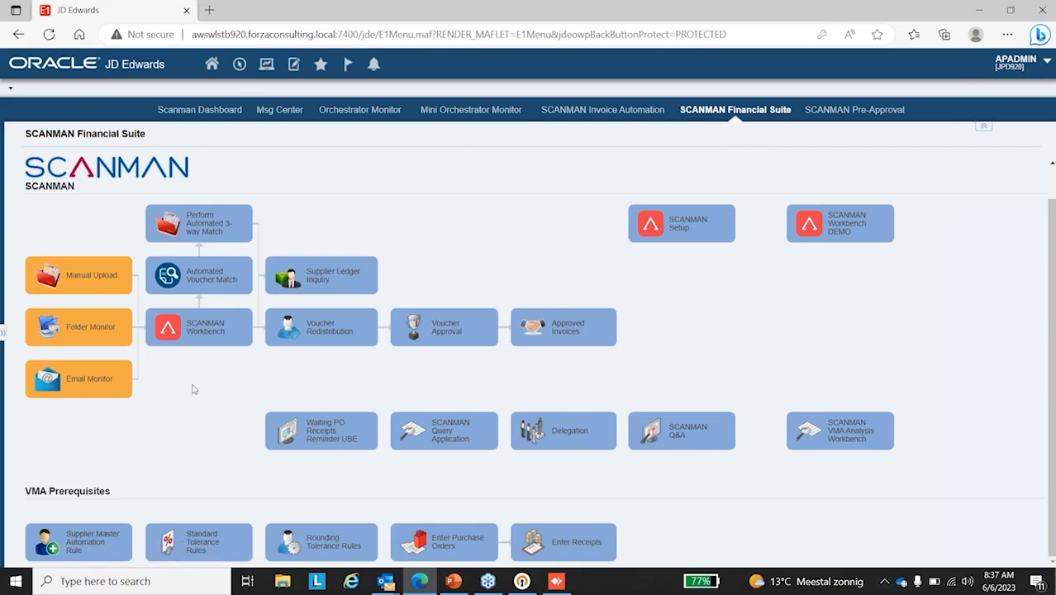
{"action": "left_click", "coordinate": [209, 332]}
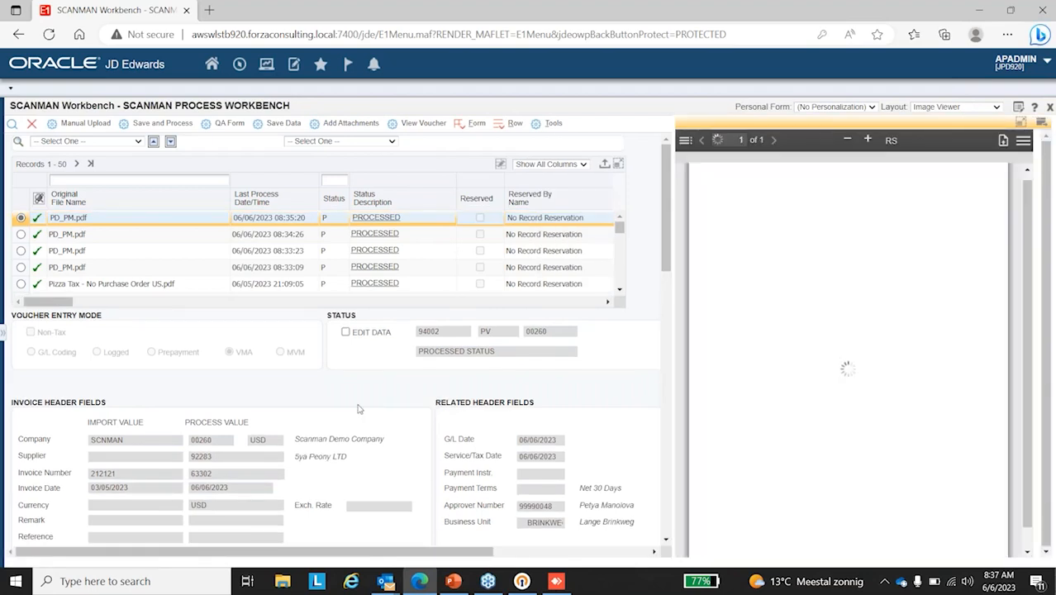
{"action": "scroll", "coordinate": [251, 290], "scroll_direction": "down", "scroll_amount": 1}
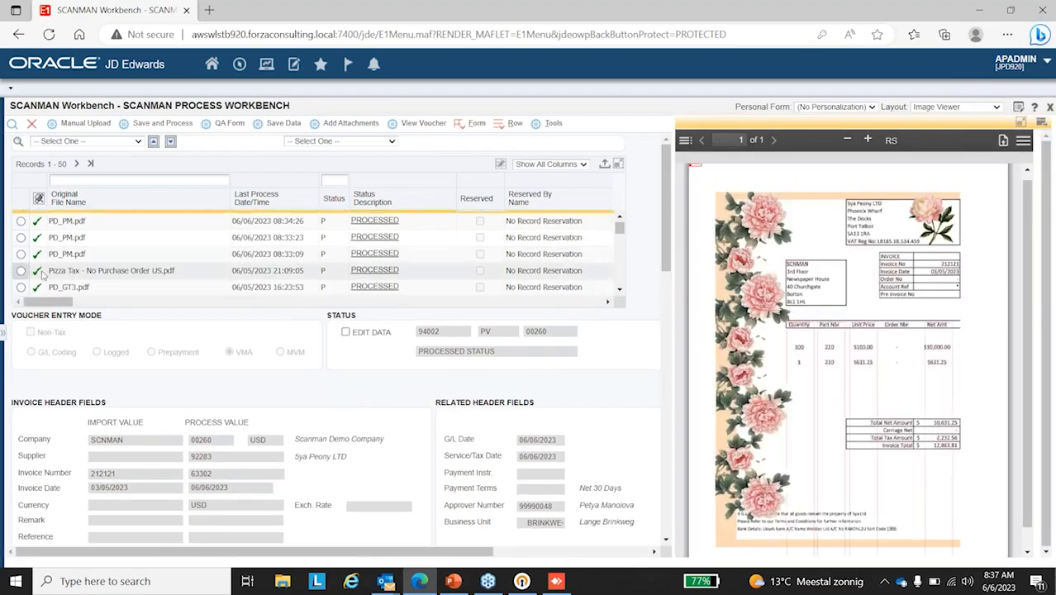
{"action": "left_click", "coordinate": [21, 271]}
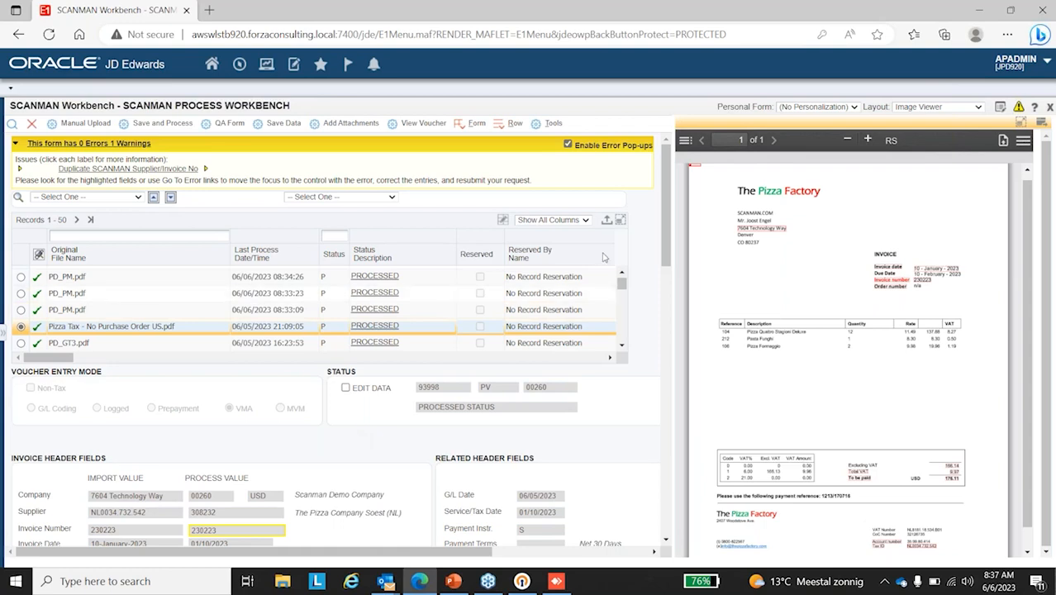
Step: Look up the process status codes available for the workbench's Status filter, then close the list without choosing one
{"action": "left_click", "coordinate": [334, 239]}
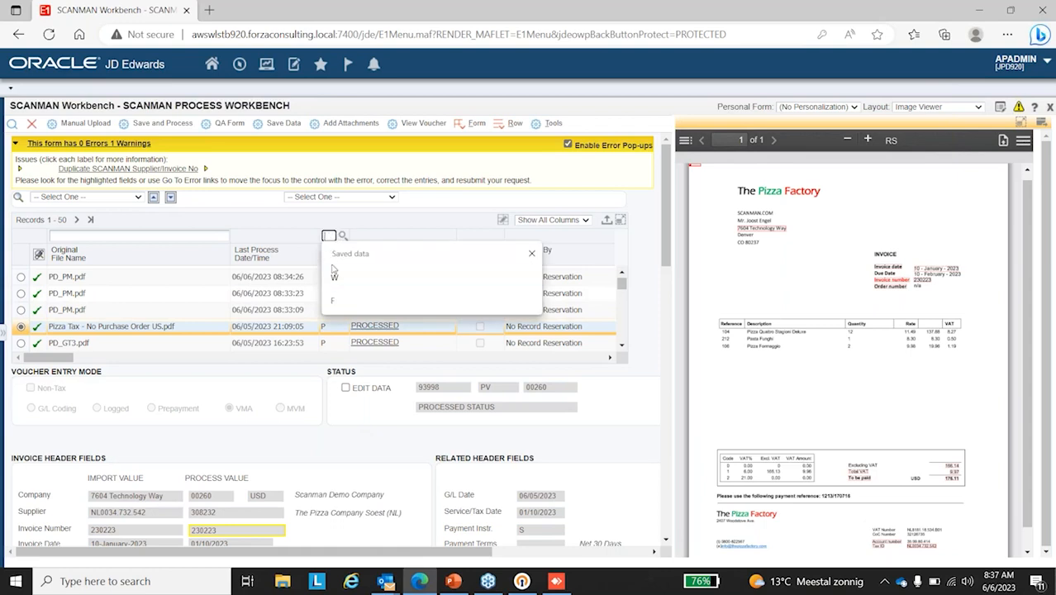
{"action": "left_click", "coordinate": [366, 230]}
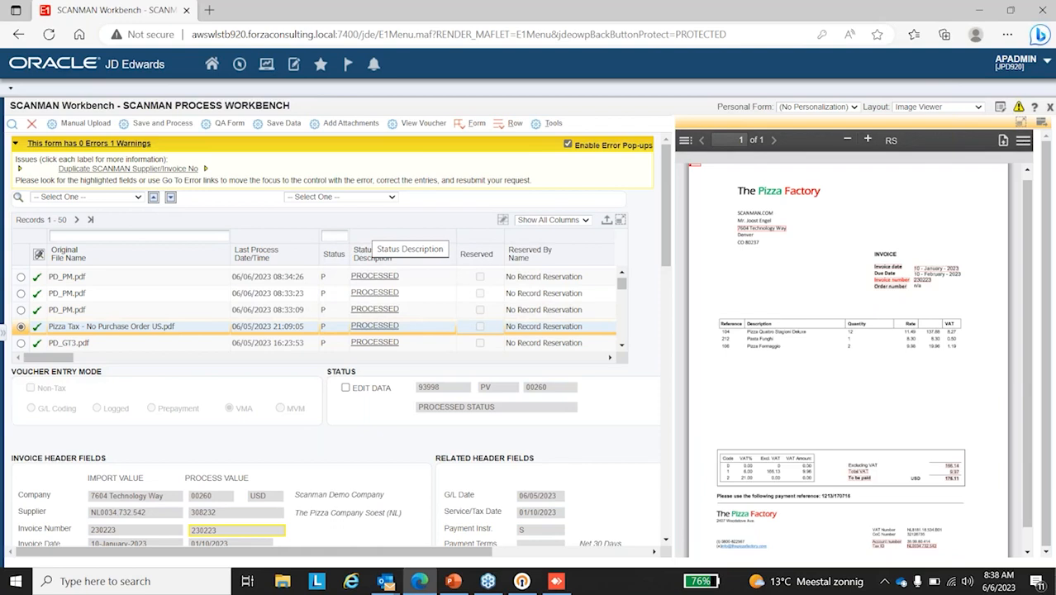
{"action": "left_click", "coordinate": [330, 235]}
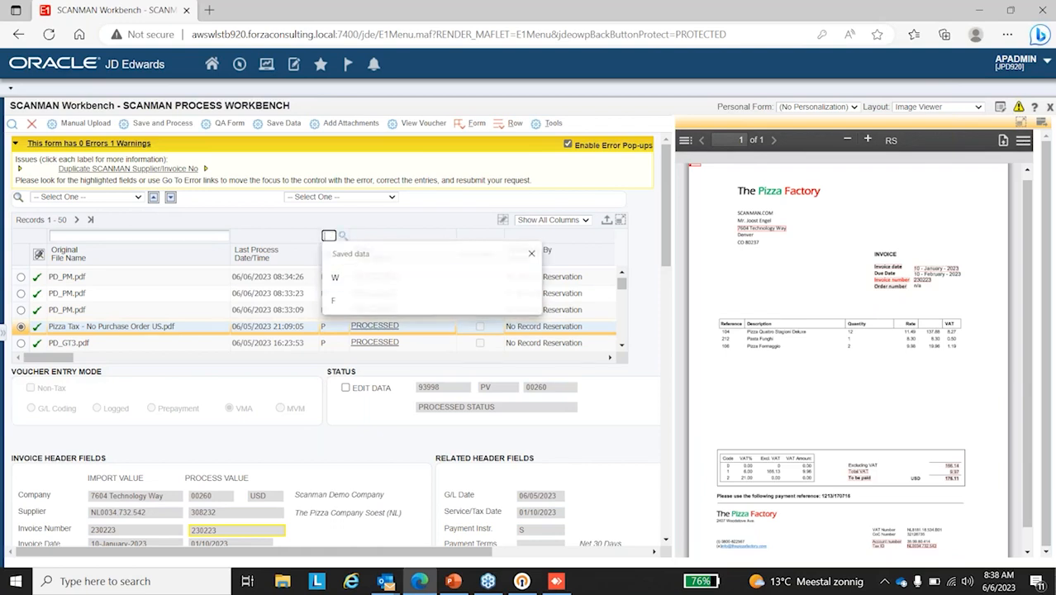
{"action": "left_click", "coordinate": [343, 237]}
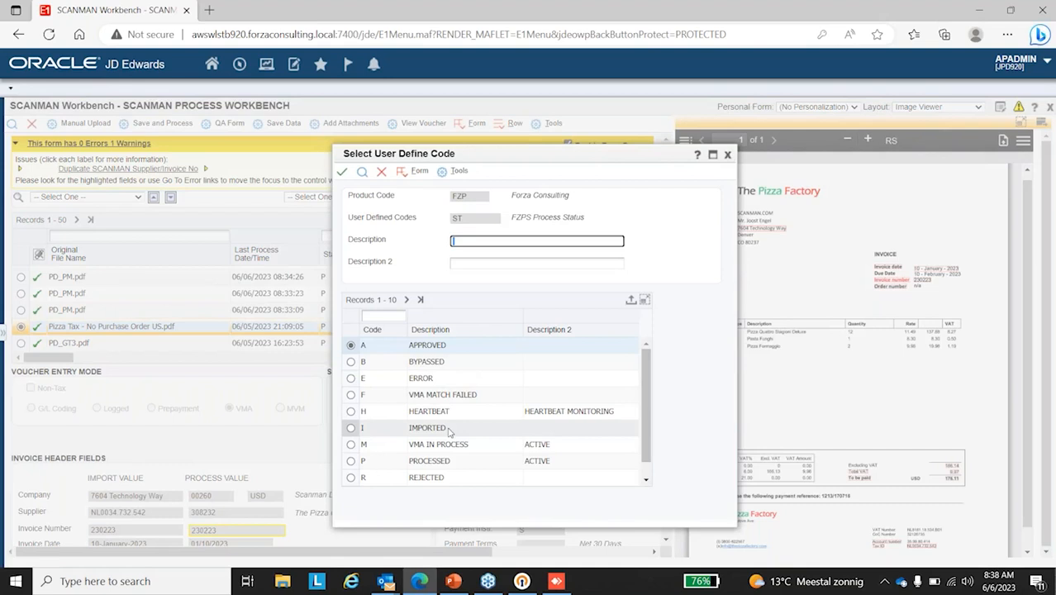
{"action": "scroll", "coordinate": [449, 430], "scroll_direction": "down", "scroll_amount": 1}
{"action": "scroll", "coordinate": [449, 430], "scroll_direction": "up", "scroll_amount": 1}
{"action": "scroll", "coordinate": [446, 441], "scroll_direction": "down", "scroll_amount": 1}
{"action": "scroll", "coordinate": [466, 453], "scroll_direction": "up", "scroll_amount": 1}
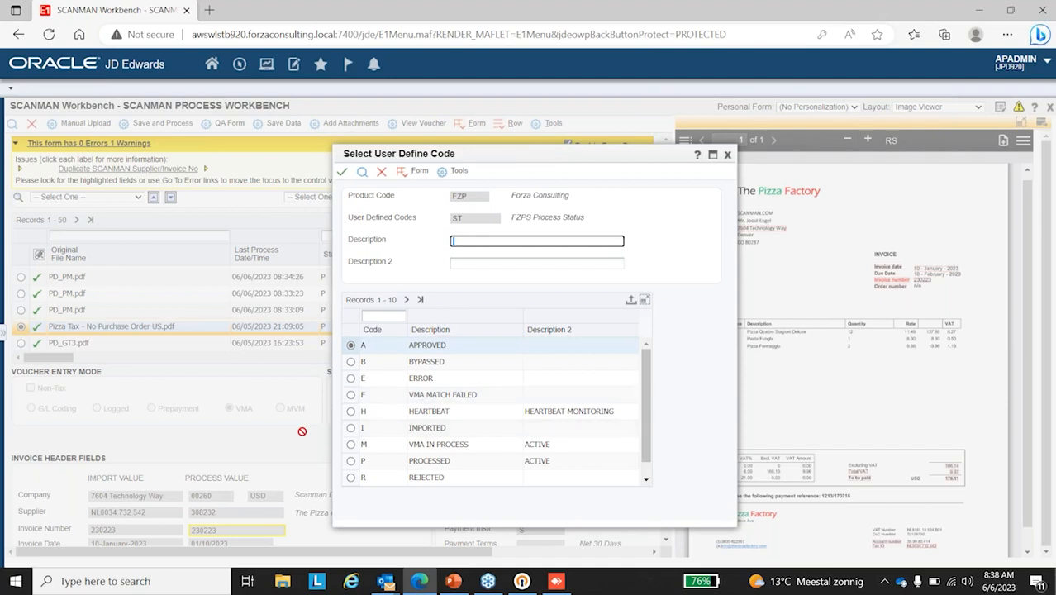
{"action": "scroll", "coordinate": [388, 459], "scroll_direction": "down", "scroll_amount": 1}
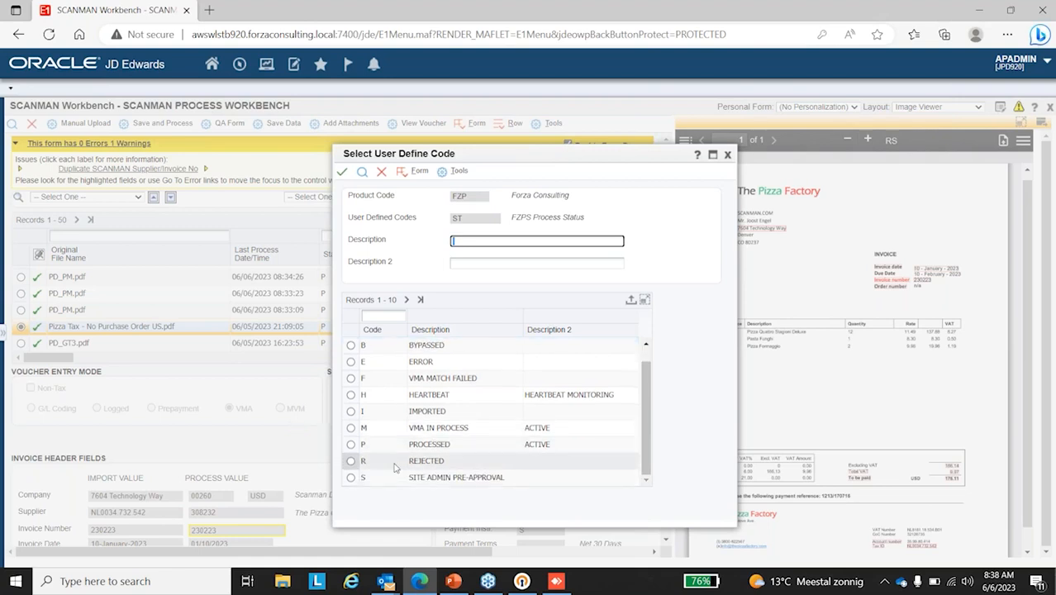
{"action": "scroll", "coordinate": [396, 463], "scroll_direction": "up", "scroll_amount": 1}
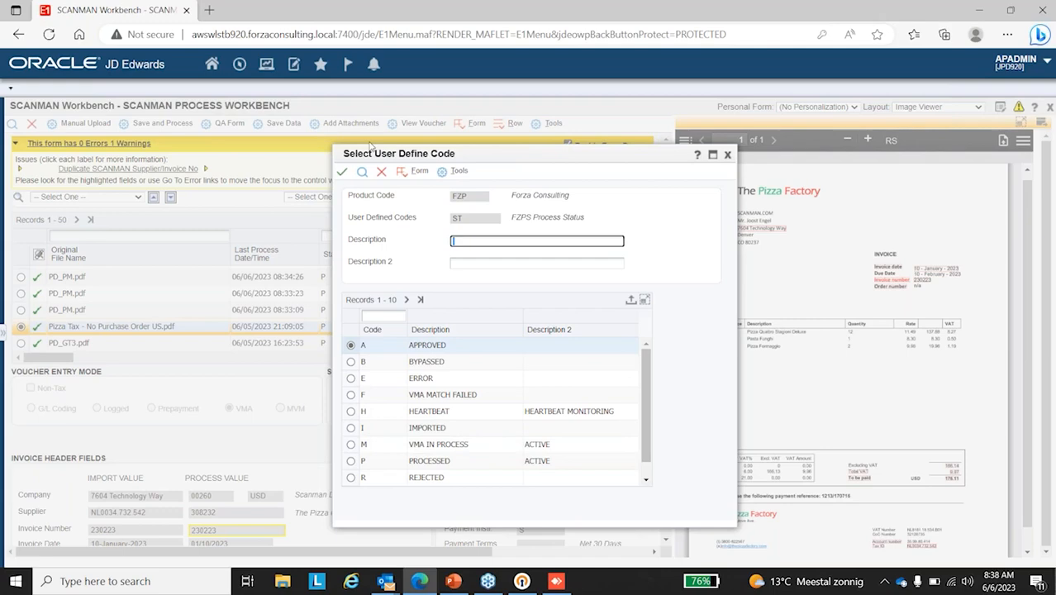
{"action": "left_click", "coordinate": [382, 172]}
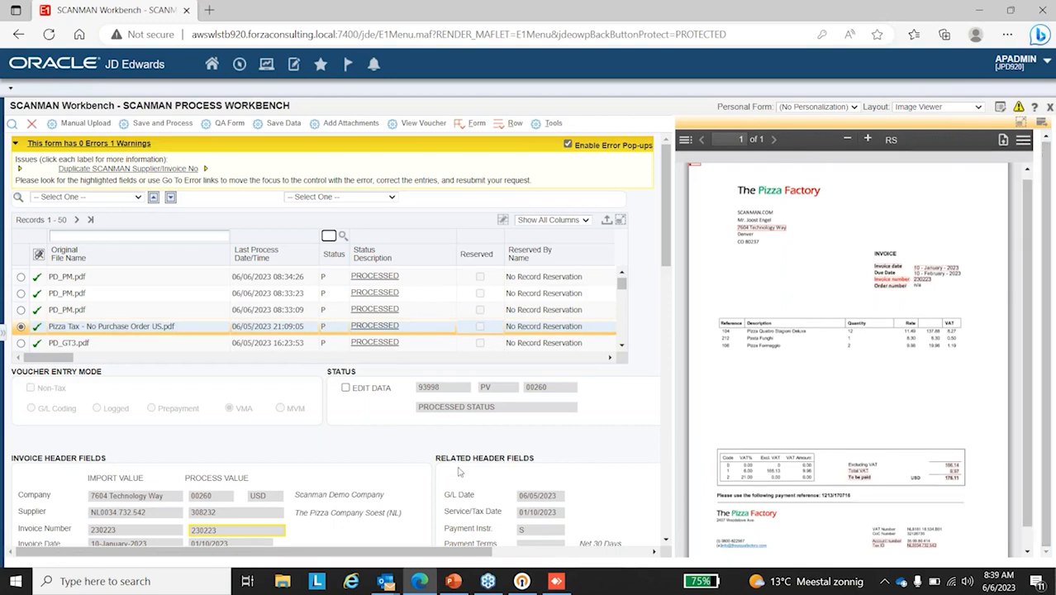
Step: Compare the import and process values in the selected record's invoice header fields with The Pizza Factory invoice image
{"action": "scroll", "coordinate": [525, 425], "scroll_direction": "down", "scroll_amount": 1}
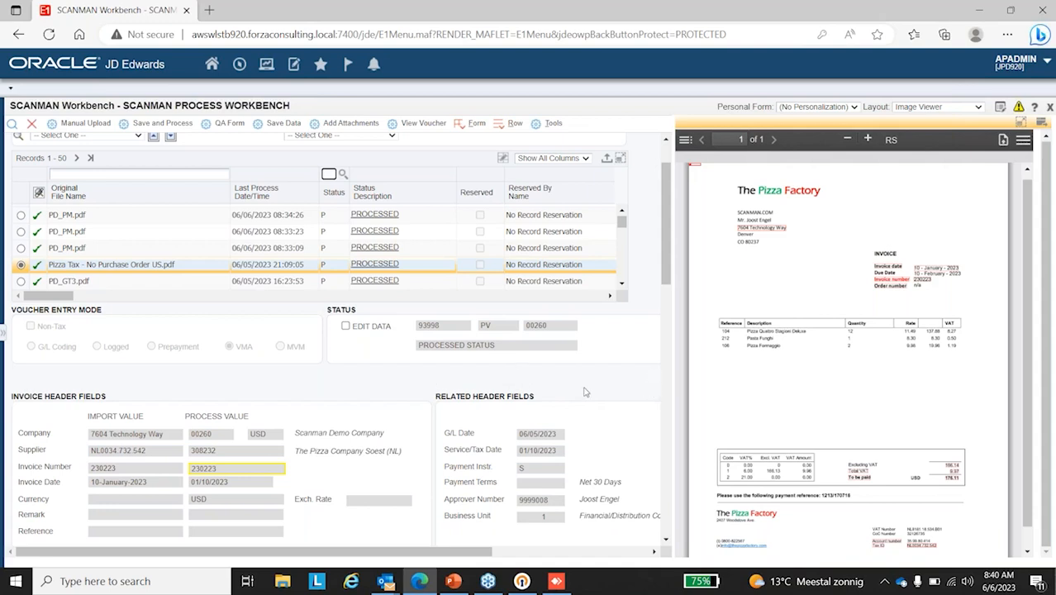
{"action": "scroll", "coordinate": [342, 378], "scroll_direction": "down", "scroll_amount": 2}
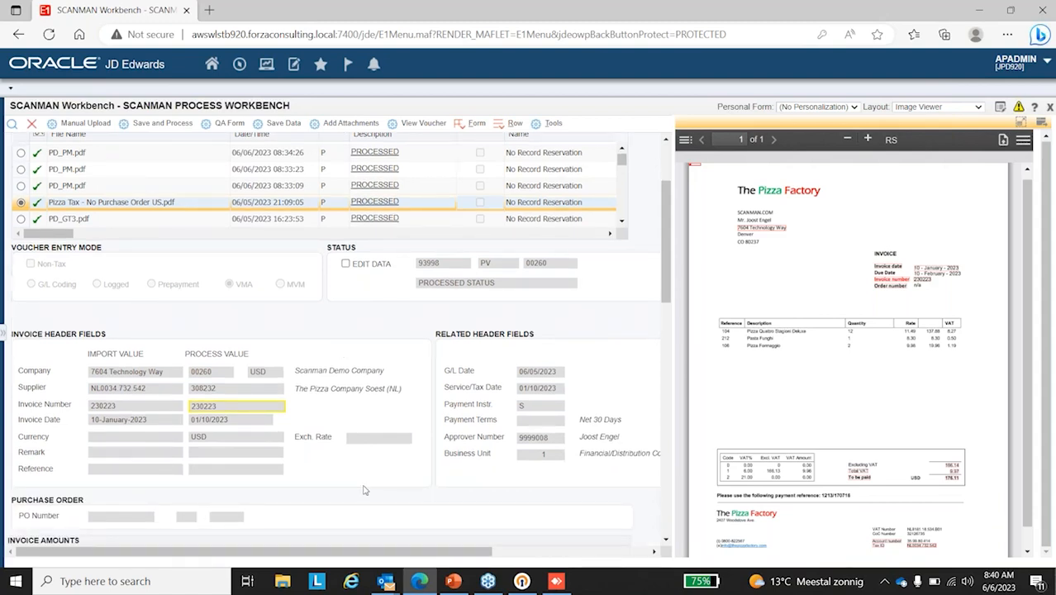
{"action": "scroll", "coordinate": [363, 491], "scroll_direction": "up", "scroll_amount": 2}
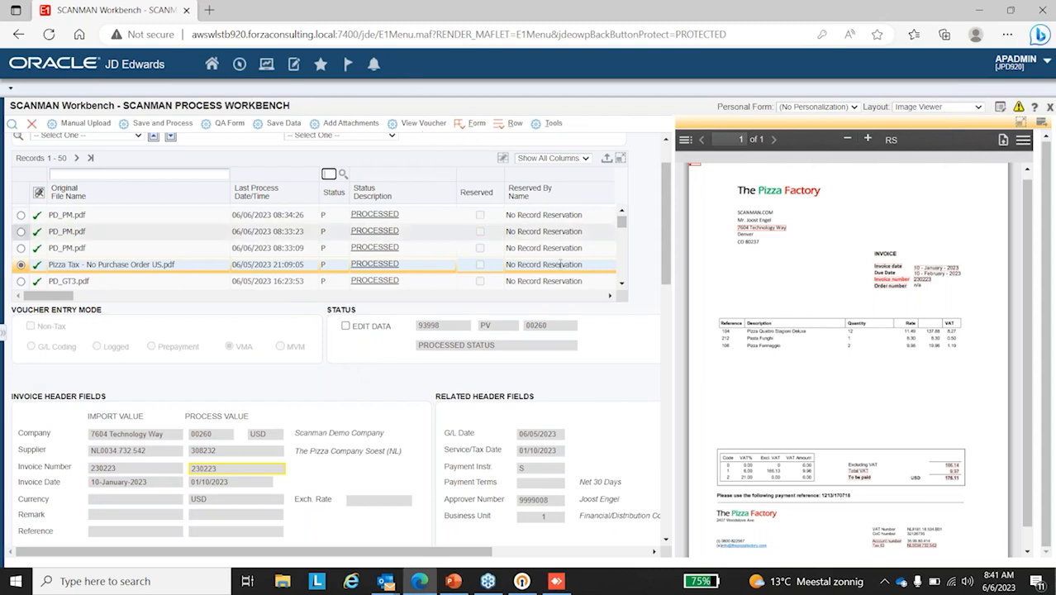
{"action": "scroll", "coordinate": [746, 392], "scroll_direction": "down", "scroll_amount": 1}
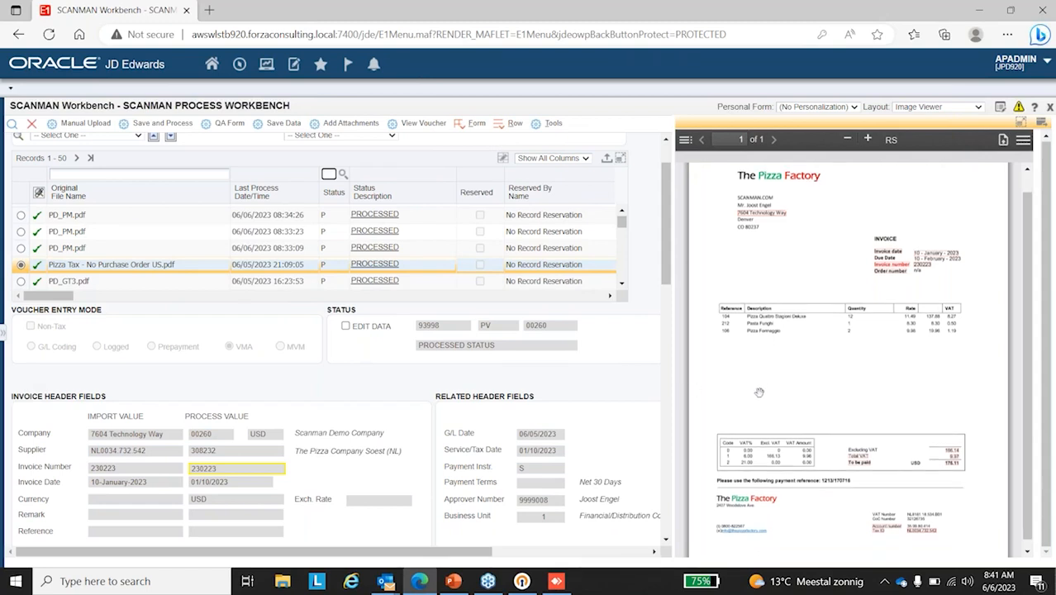
{"action": "left_click", "coordinate": [988, 534]}
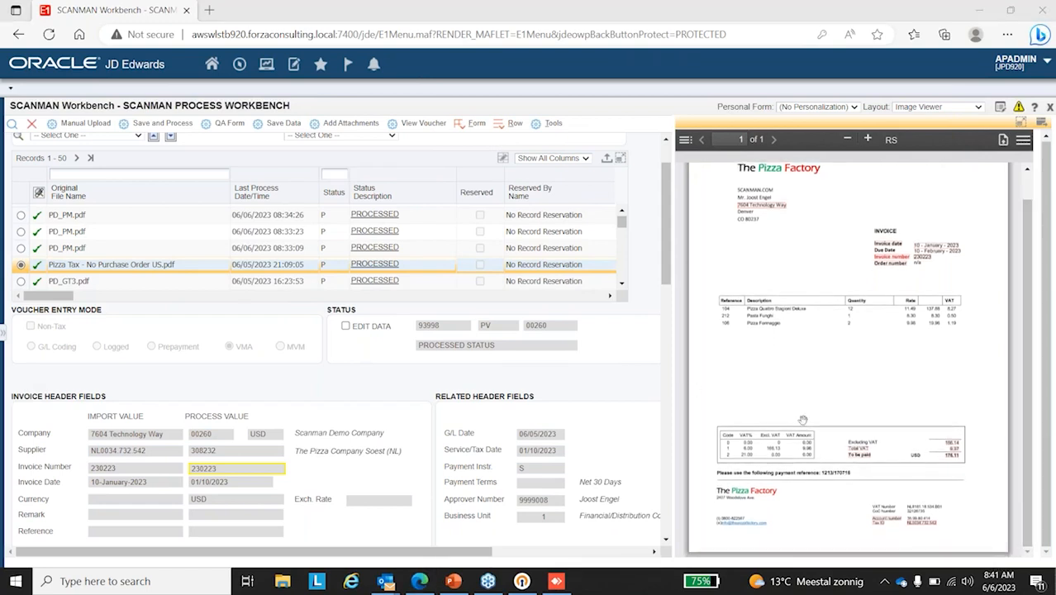
{"action": "scroll", "coordinate": [329, 355], "scroll_direction": "down", "scroll_amount": 1}
{"action": "scroll", "coordinate": [328, 356], "scroll_direction": "down", "scroll_amount": 1}
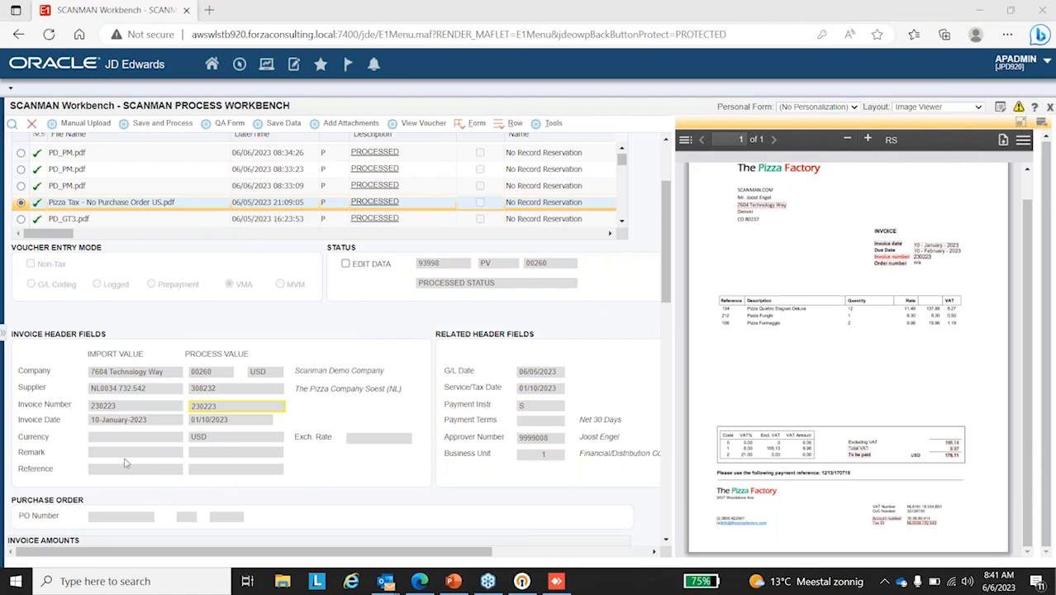
Step: Enlarge The Pizza Factory invoice image by one zoom level, then show and hide its page thumbnails
{"action": "scroll", "coordinate": [897, 380], "scroll_direction": "up", "scroll_amount": 2}
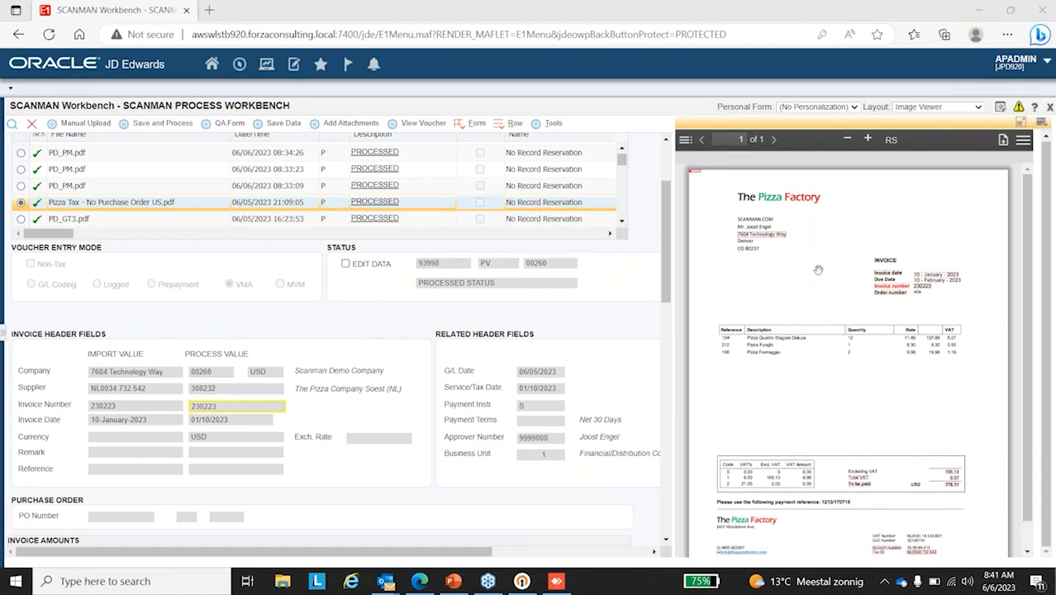
{"action": "left_click", "coordinate": [868, 140]}
{"action": "left_click", "coordinate": [685, 140]}
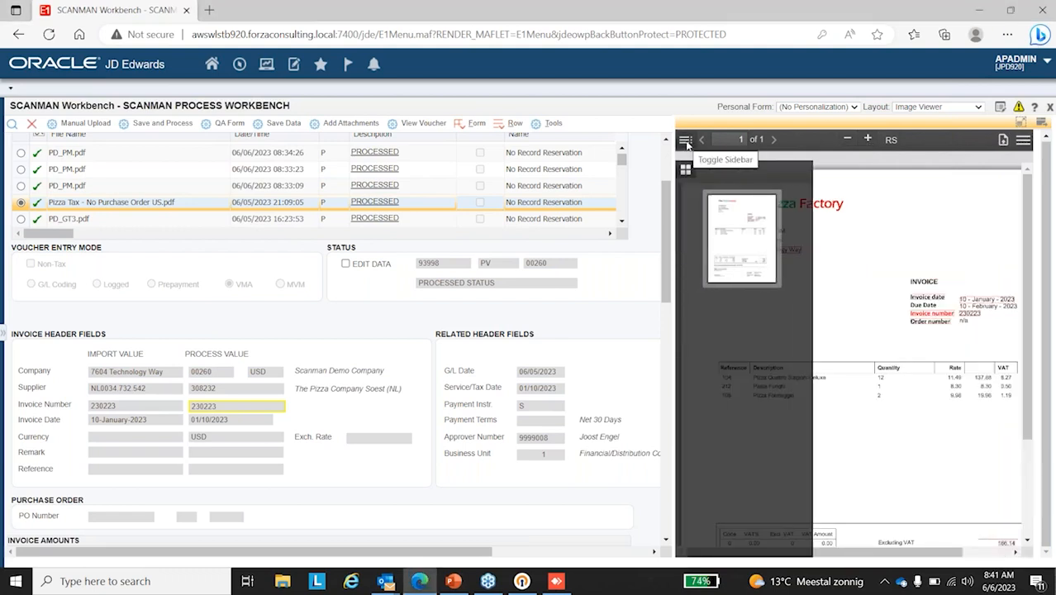
{"action": "left_click", "coordinate": [685, 140]}
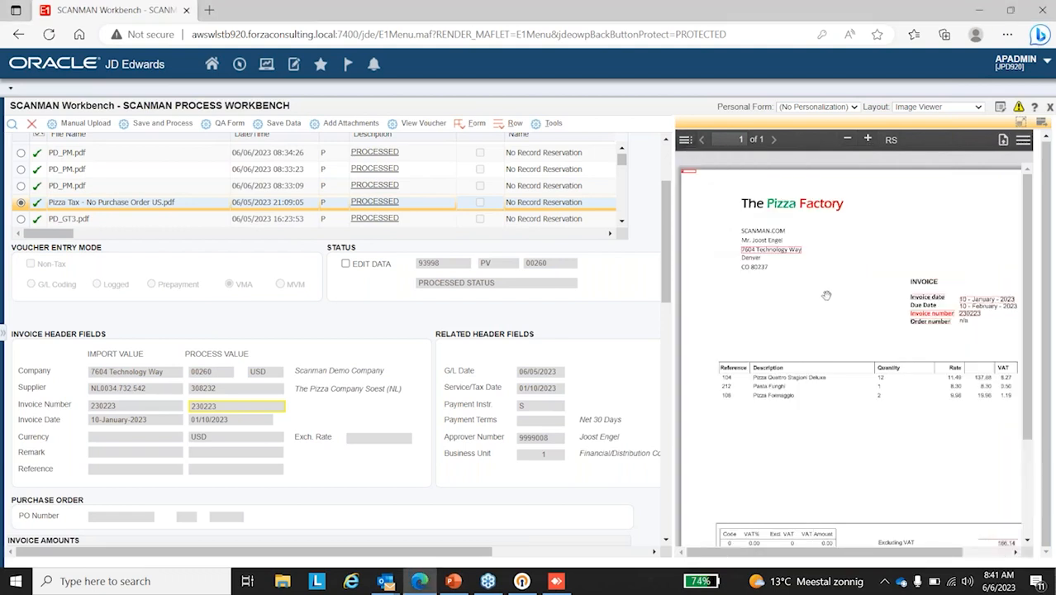
Step: Compare the record's invoice header, related header and purchase order fields with the details on The Pizza Factory invoice image
{"action": "left_click_drag", "start_coordinate": [792, 553], "coordinate": [827, 552]}
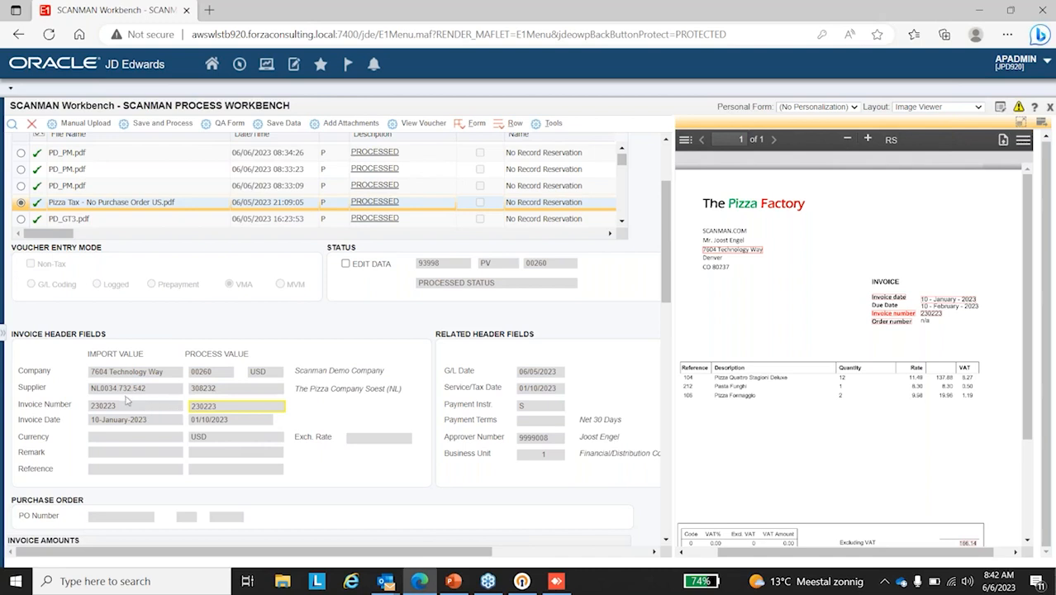
{"action": "scroll", "coordinate": [794, 447], "scroll_direction": "down", "scroll_amount": 3}
{"action": "scroll", "coordinate": [793, 447], "scroll_direction": "down", "scroll_amount": 1}
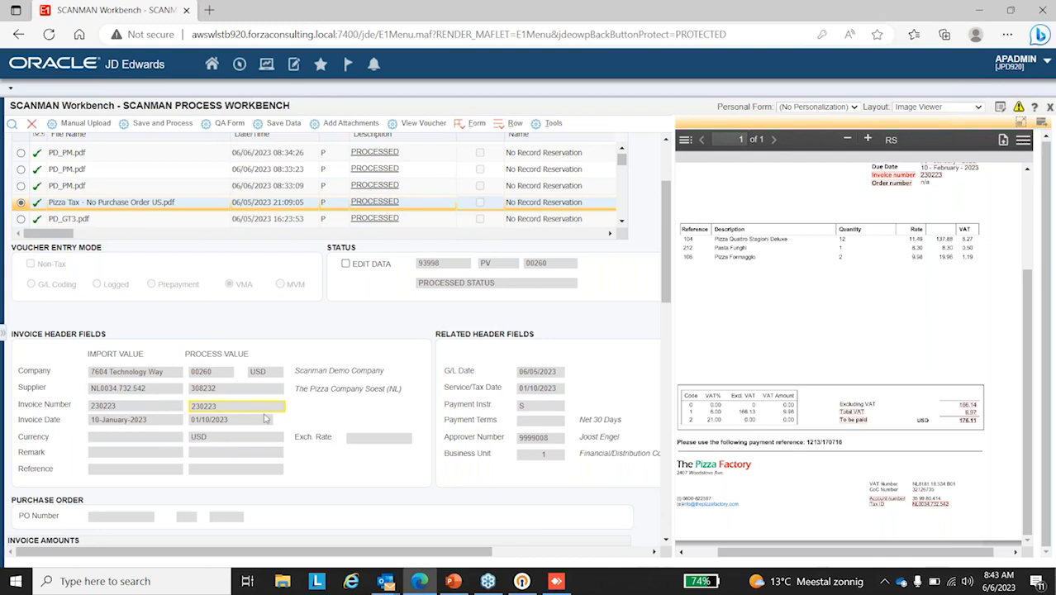
{"action": "scroll", "coordinate": [790, 359], "scroll_direction": "up", "scroll_amount": 3}
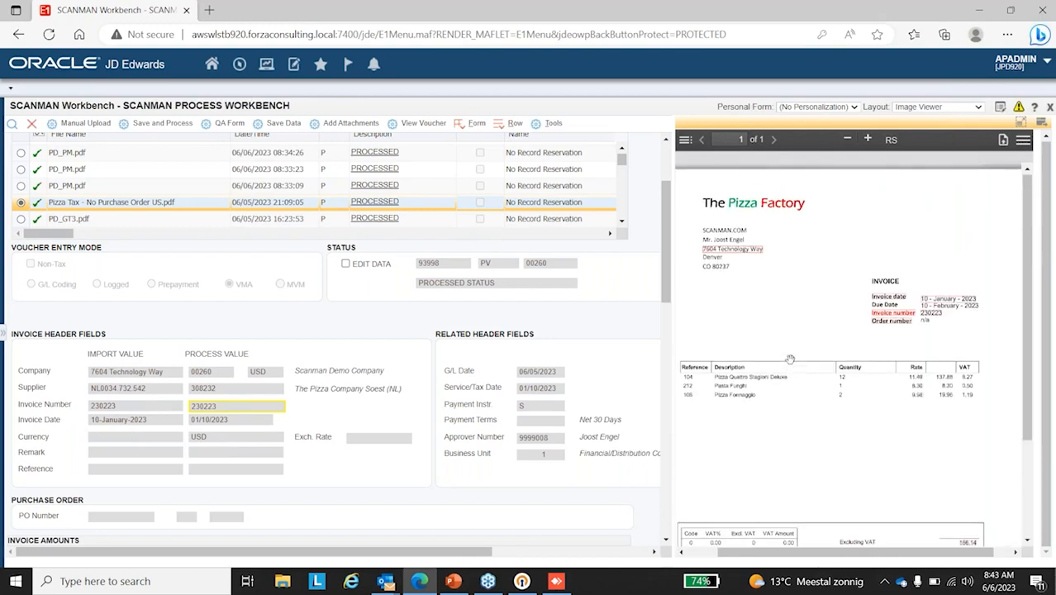
{"action": "scroll", "coordinate": [789, 359], "scroll_direction": "down", "scroll_amount": 3}
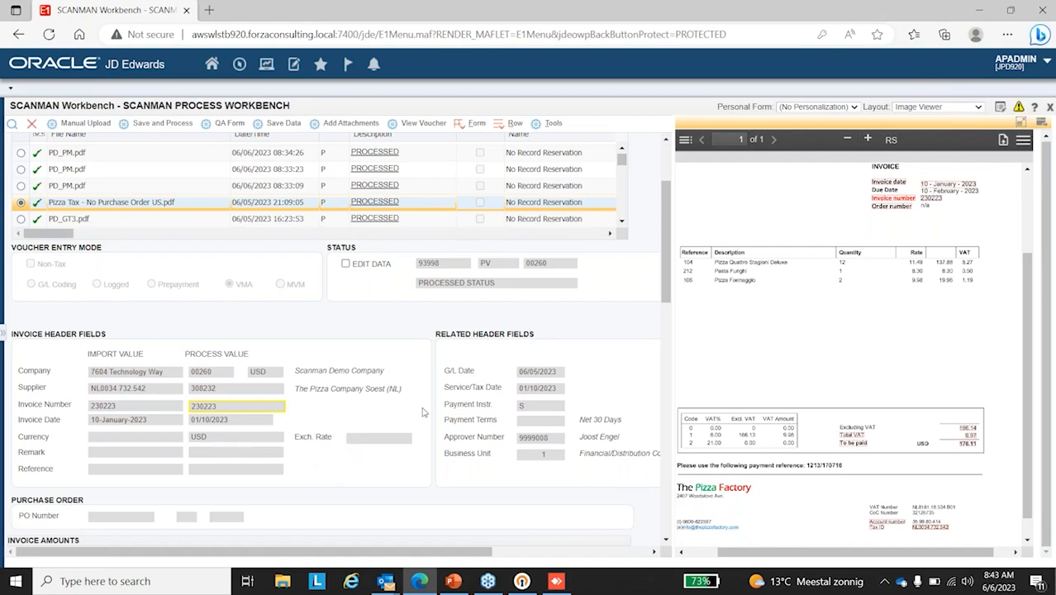
{"action": "scroll", "coordinate": [570, 365], "scroll_direction": "down", "scroll_amount": 3}
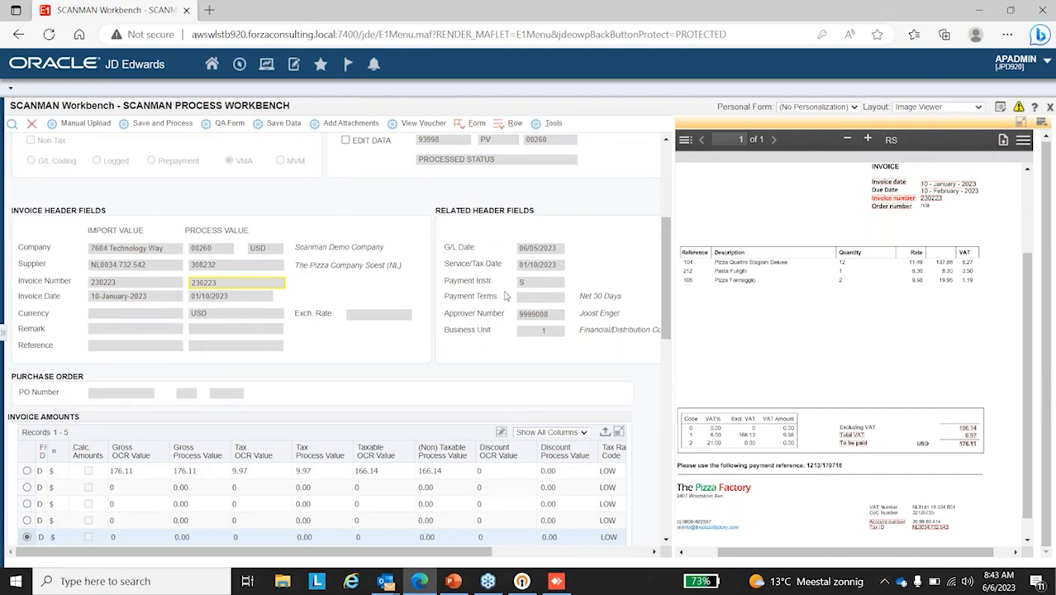
{"action": "scroll", "coordinate": [506, 296], "scroll_direction": "down", "scroll_amount": 2}
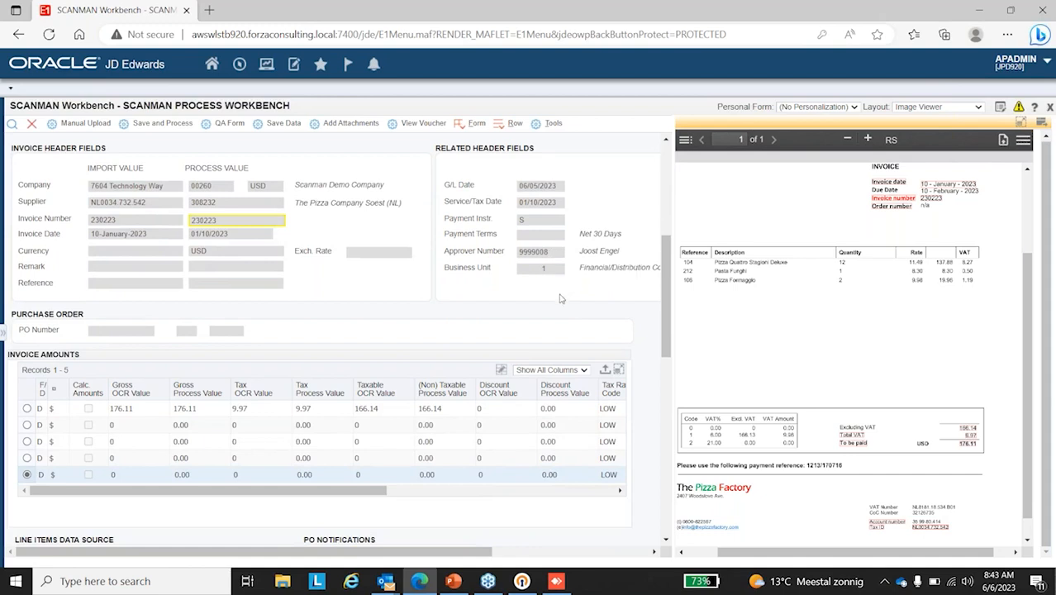
{"action": "scroll", "coordinate": [555, 302], "scroll_direction": "up", "scroll_amount": 2}
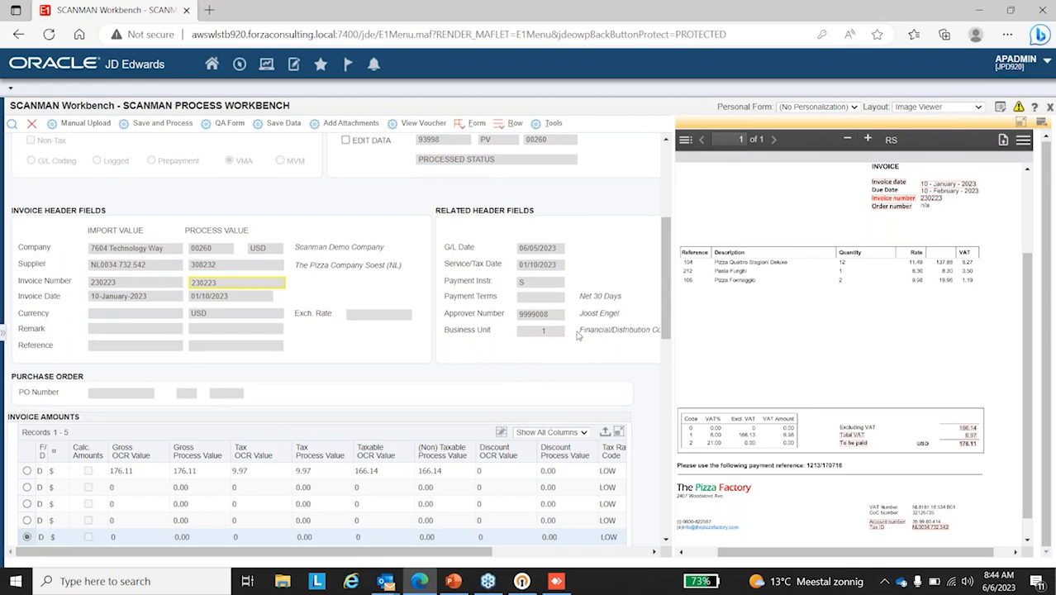
{"action": "scroll", "coordinate": [512, 338], "scroll_direction": "down", "scroll_amount": 4}
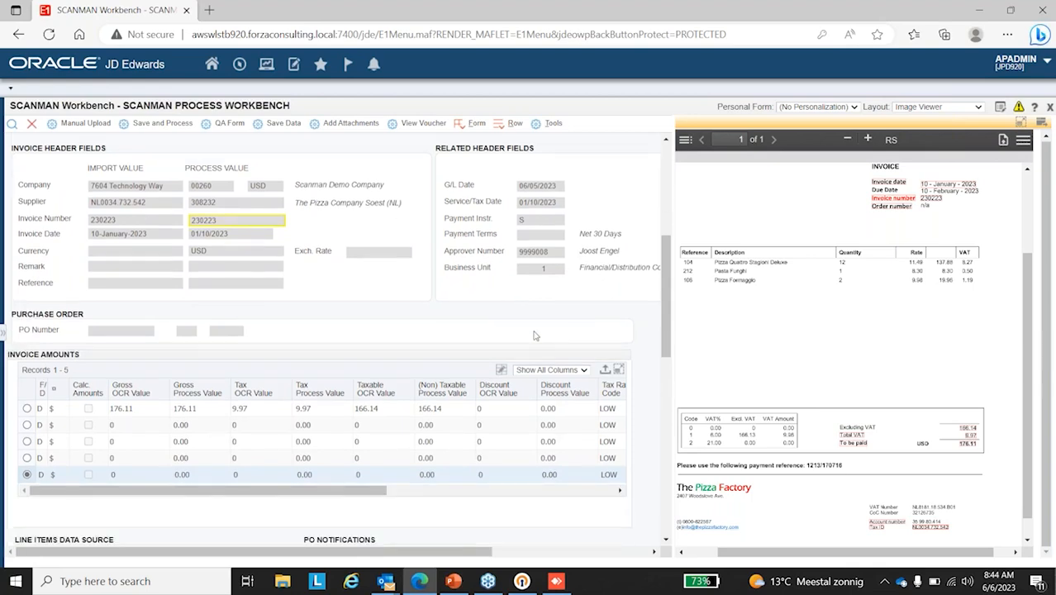
Step: Examine the record's invoice amounts and invoice line items sections, then review its status and header fields against the invoice image
{"action": "scroll", "coordinate": [449, 335], "scroll_direction": "down", "scroll_amount": 2}
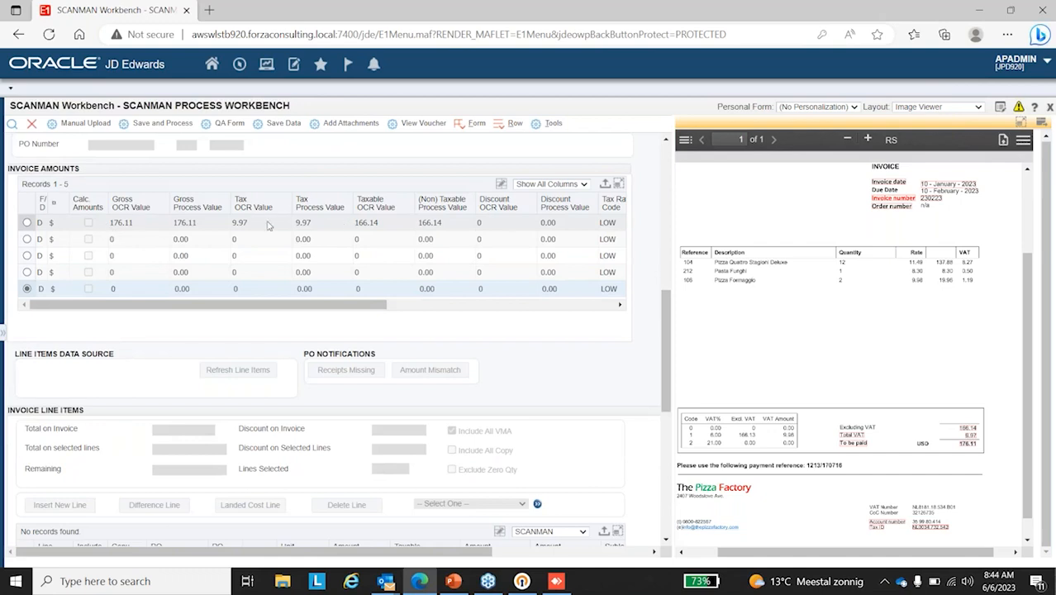
{"action": "scroll", "coordinate": [833, 322], "scroll_direction": "down", "scroll_amount": 1}
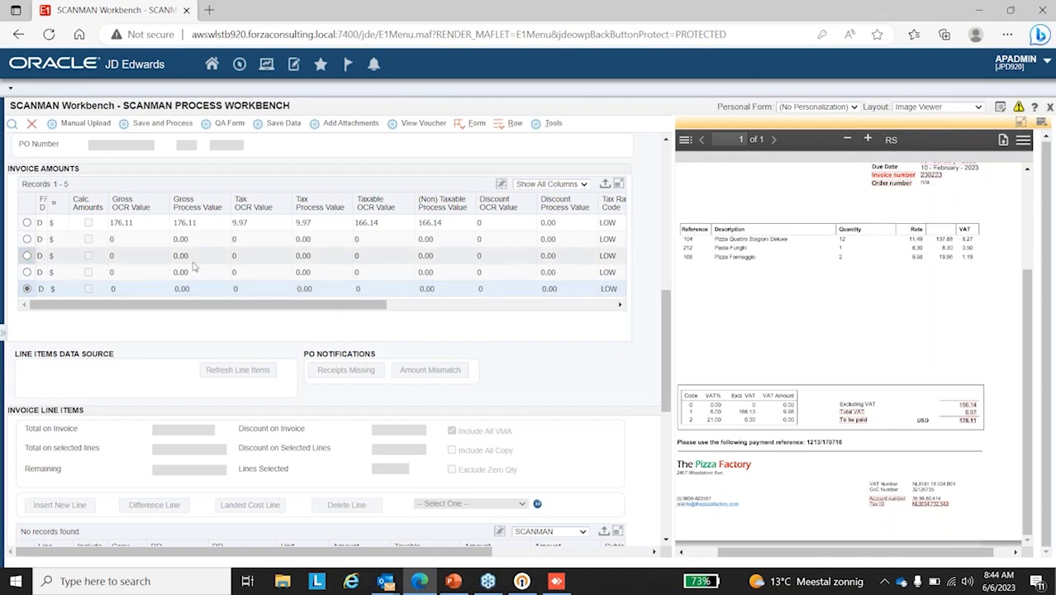
{"action": "scroll", "coordinate": [331, 265], "scroll_direction": "up", "scroll_amount": 1}
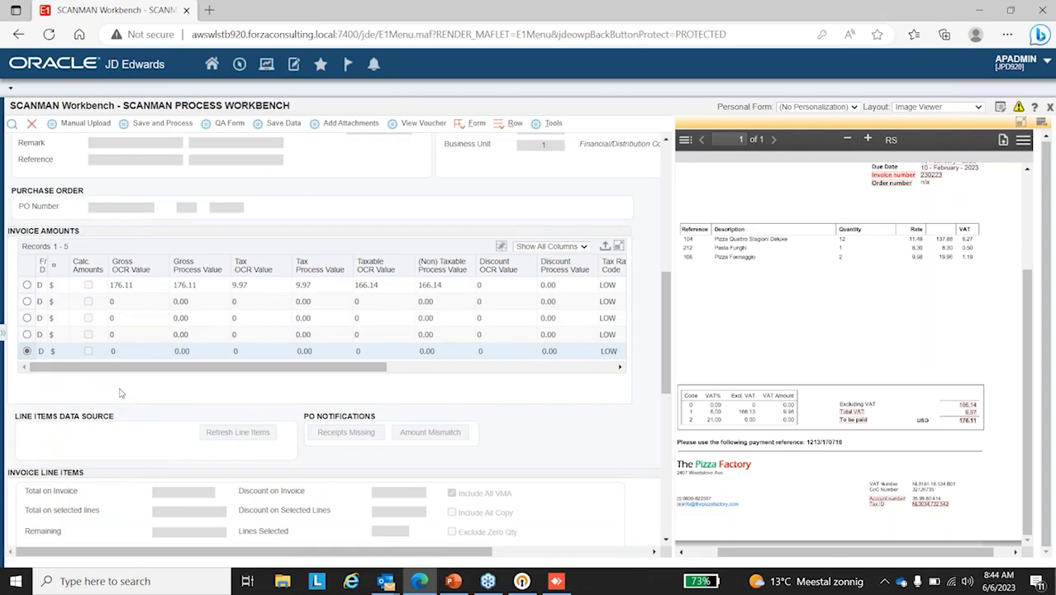
{"action": "scroll", "coordinate": [119, 393], "scroll_direction": "down", "scroll_amount": 3}
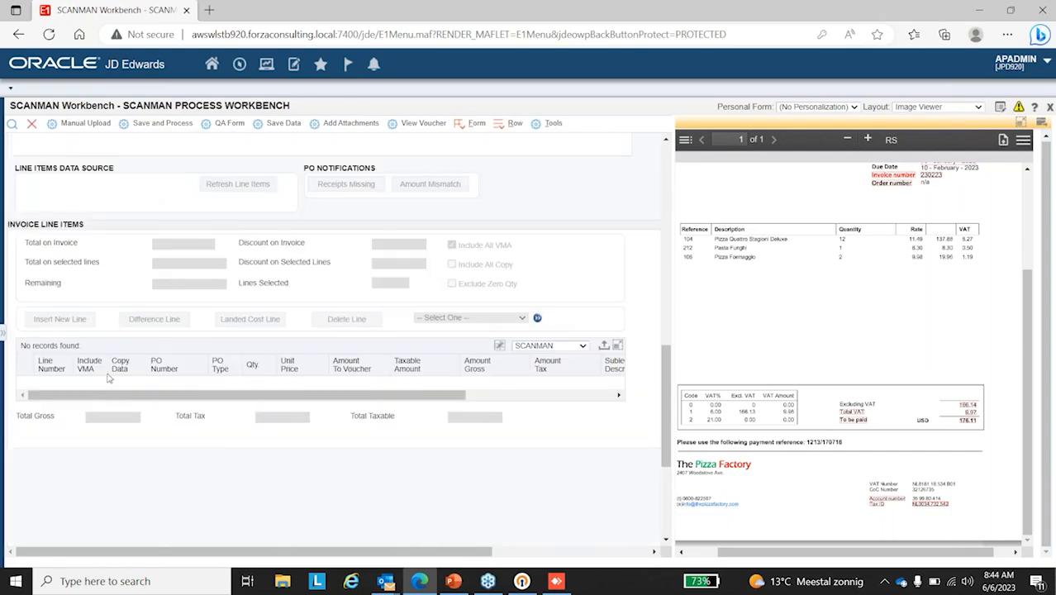
{"action": "scroll", "coordinate": [108, 377], "scroll_direction": "up", "scroll_amount": 5}
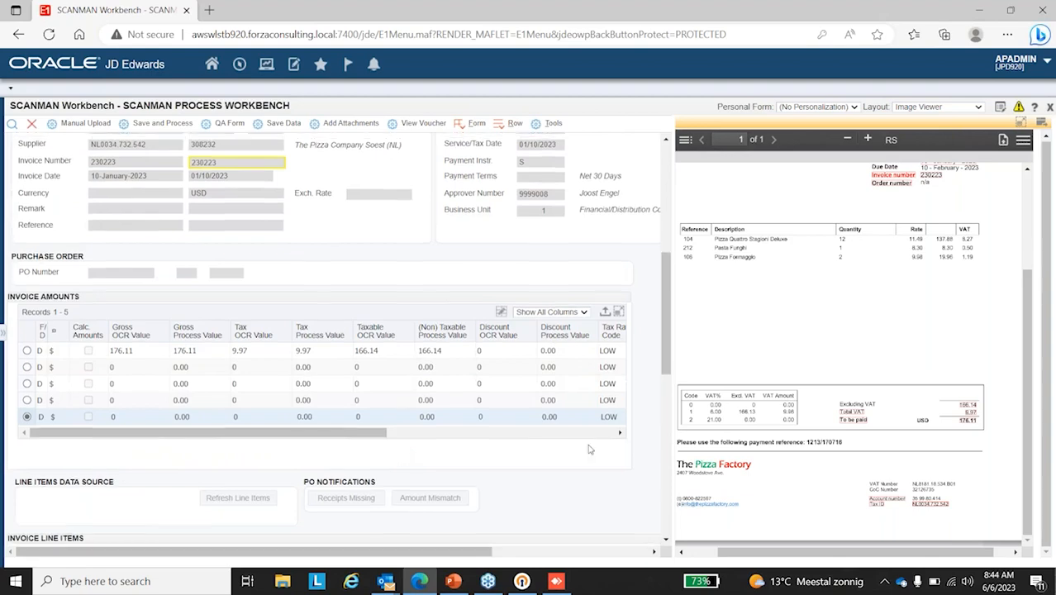
{"action": "scroll", "coordinate": [369, 400], "scroll_direction": "up", "scroll_amount": 5}
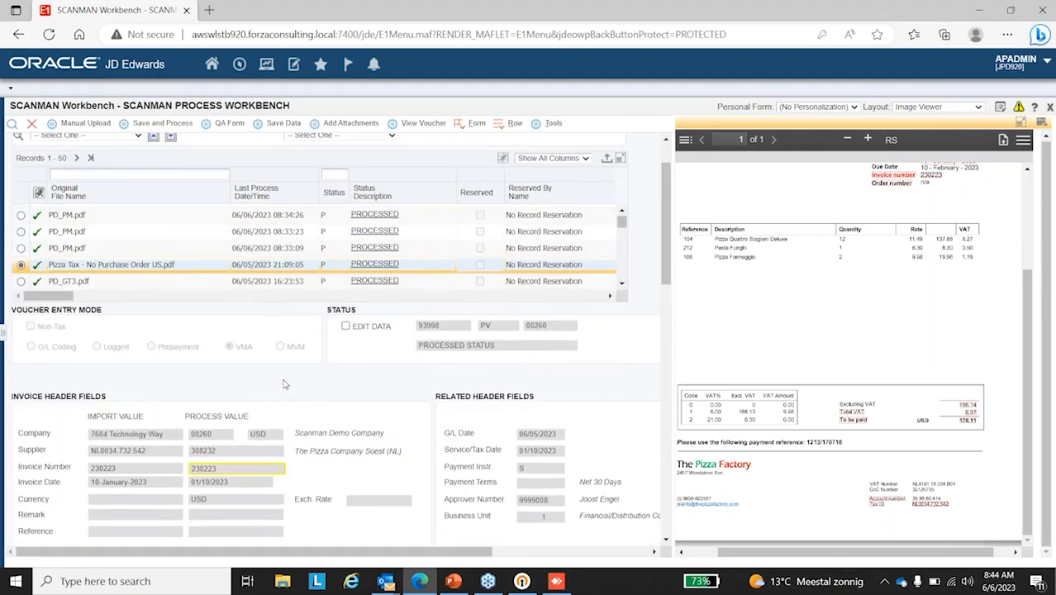
{"action": "scroll", "coordinate": [886, 351], "scroll_direction": "up", "scroll_amount": 3}
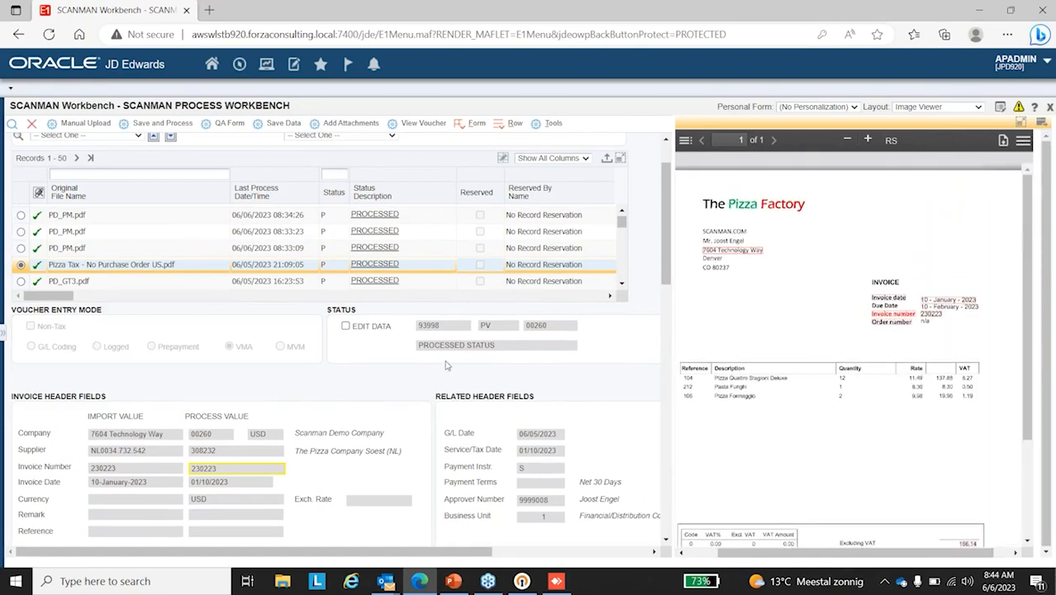
{"action": "scroll", "coordinate": [447, 364], "scroll_direction": "down", "scroll_amount": 1}
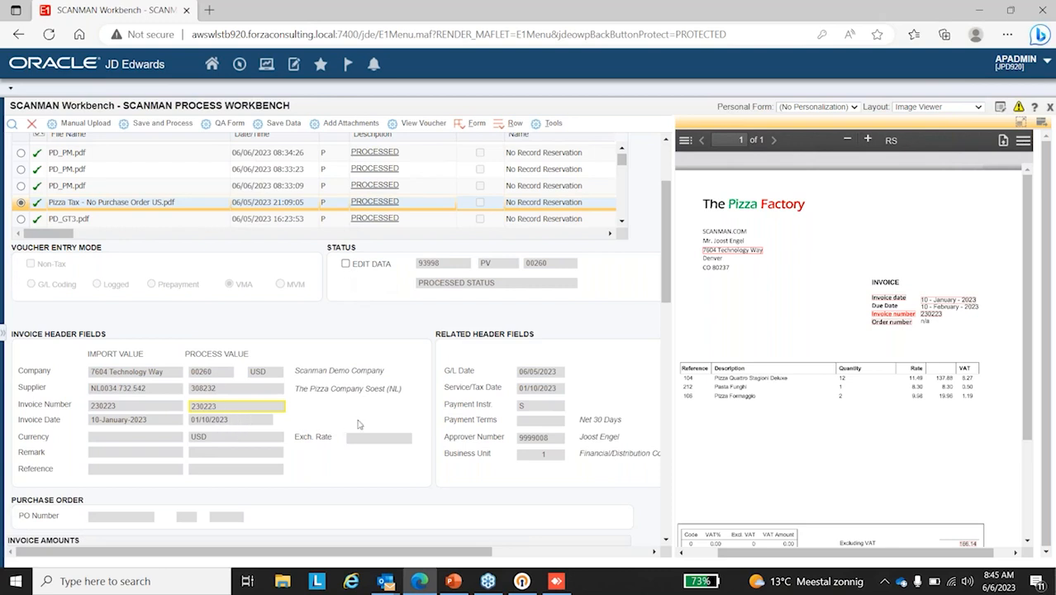
{"action": "scroll", "coordinate": [360, 423], "scroll_direction": "down", "scroll_amount": 2}
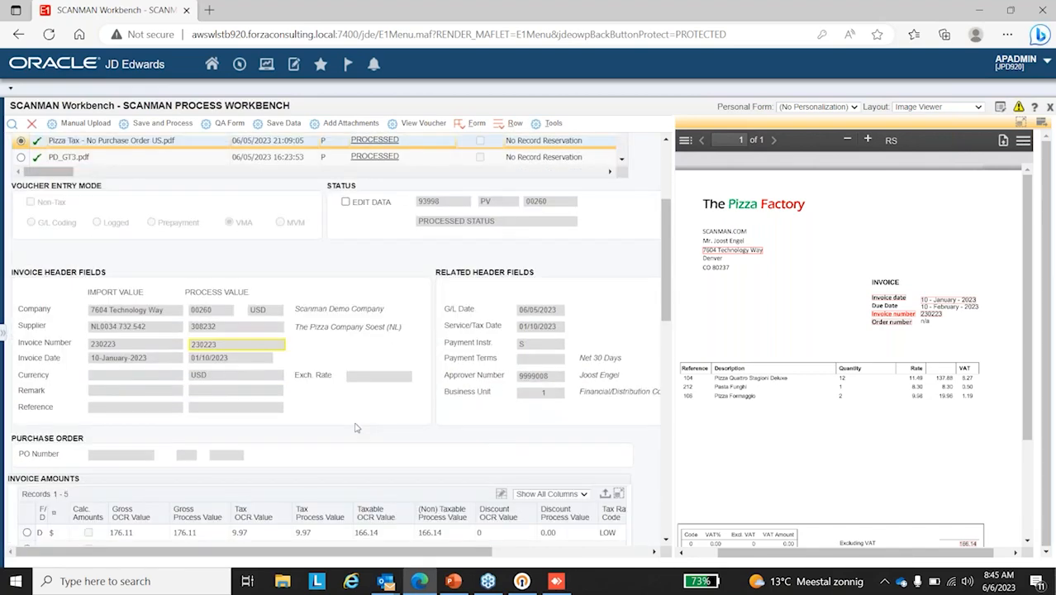
{"action": "scroll", "coordinate": [351, 409], "scroll_direction": "down", "scroll_amount": 2}
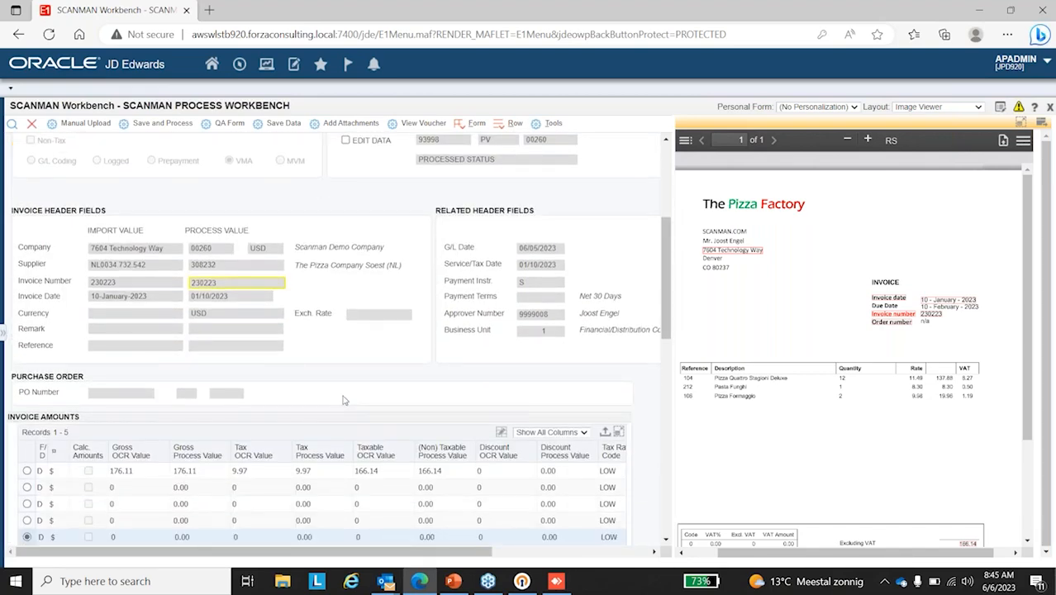
Step: View the voucher for the selected Pizza Tax record and inspect its ledger line's G/L distribution, then return to the Supplier Ledger Inquiry
{"action": "scroll", "coordinate": [344, 399], "scroll_direction": "up", "scroll_amount": 5}
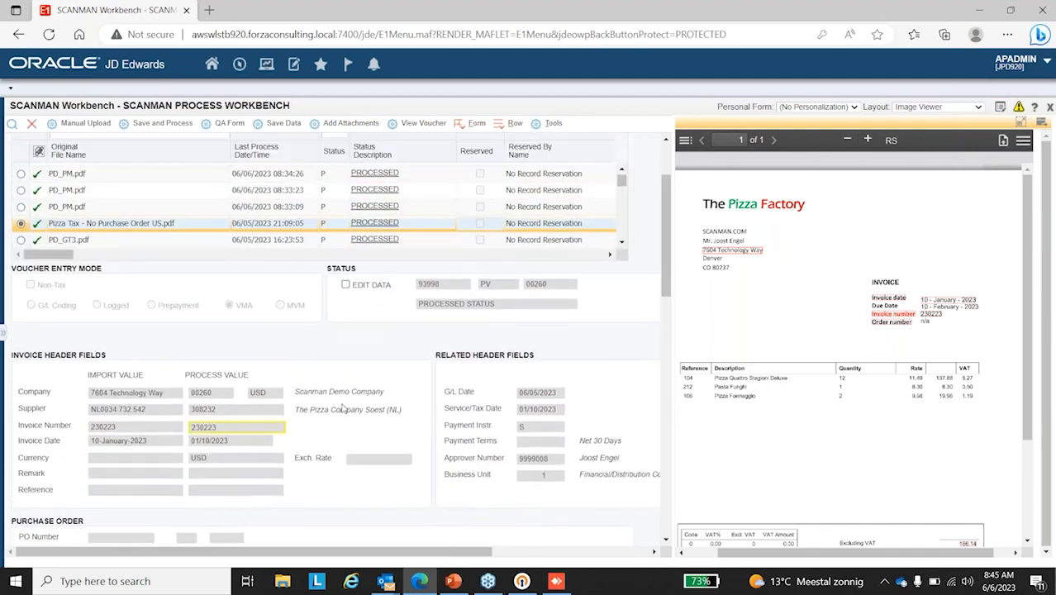
{"action": "scroll", "coordinate": [345, 429], "scroll_direction": "up", "scroll_amount": 3}
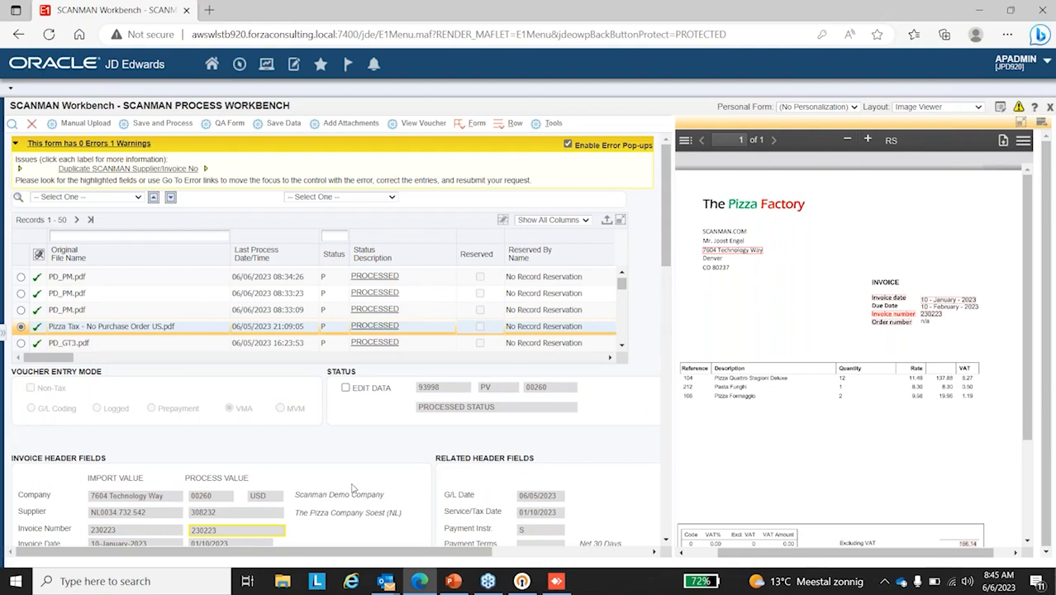
{"action": "left_click", "coordinate": [429, 128]}
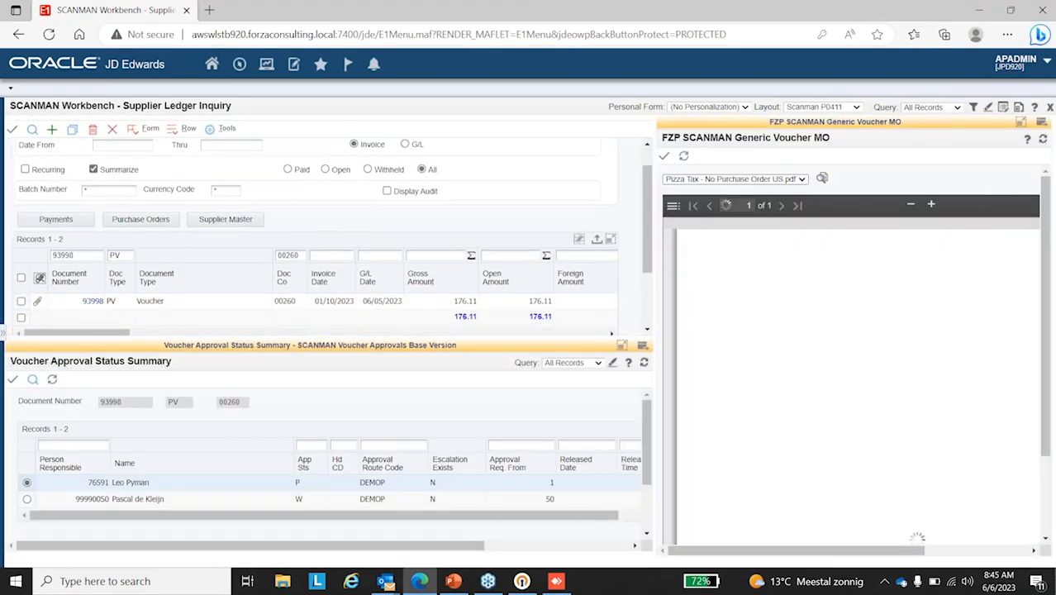
{"action": "left_click", "coordinate": [21, 301]}
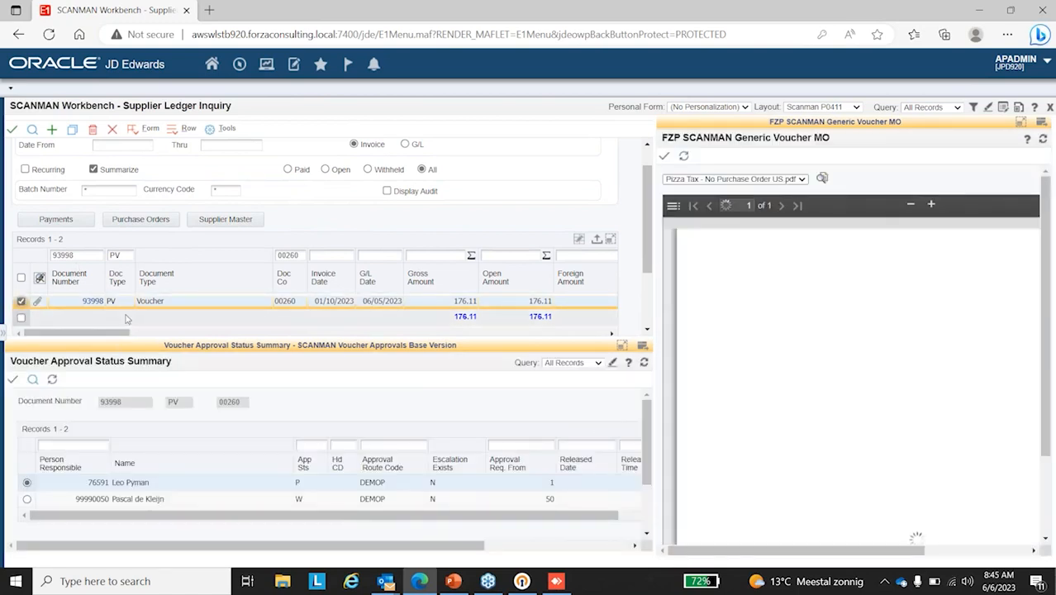
{"action": "left_click", "coordinate": [241, 328]}
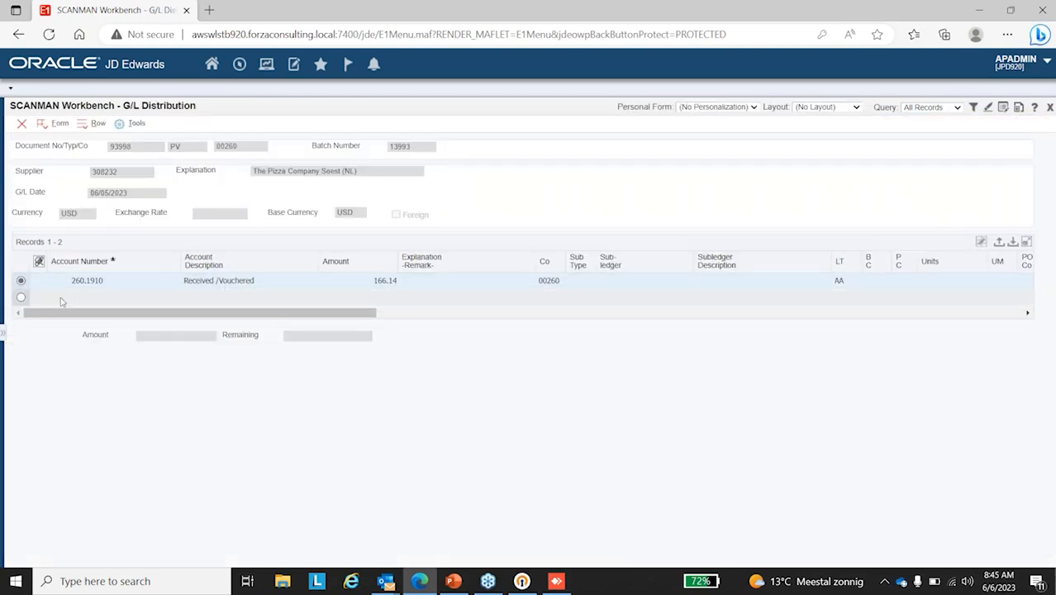
{"action": "left_click_drag", "start_coordinate": [212, 315], "coordinate": [132, 320]}
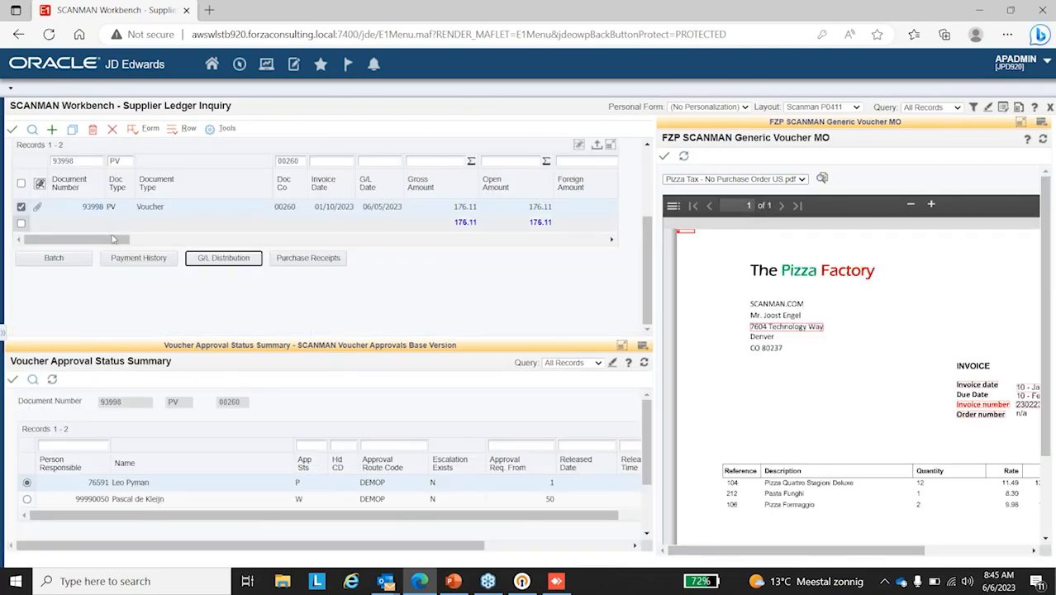
Step: Check the voucher's pay status and supplier columns, and review the approval and release columns in the Voucher Approval Status Summary
{"action": "left_click_drag", "start_coordinate": [118, 239], "coordinate": [239, 248]}
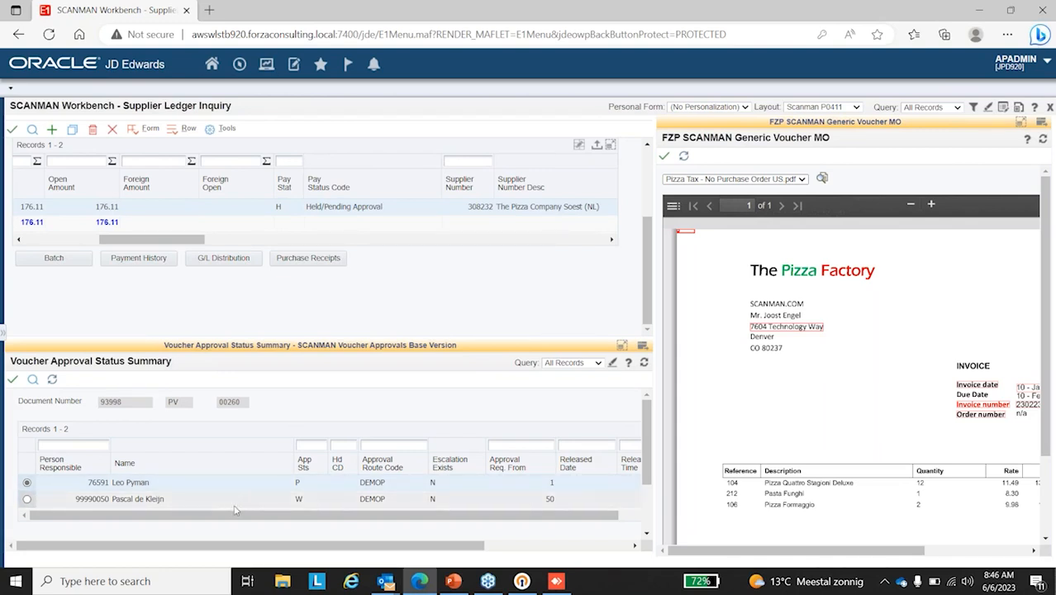
{"action": "left_click_drag", "start_coordinate": [205, 517], "coordinate": [174, 520]}
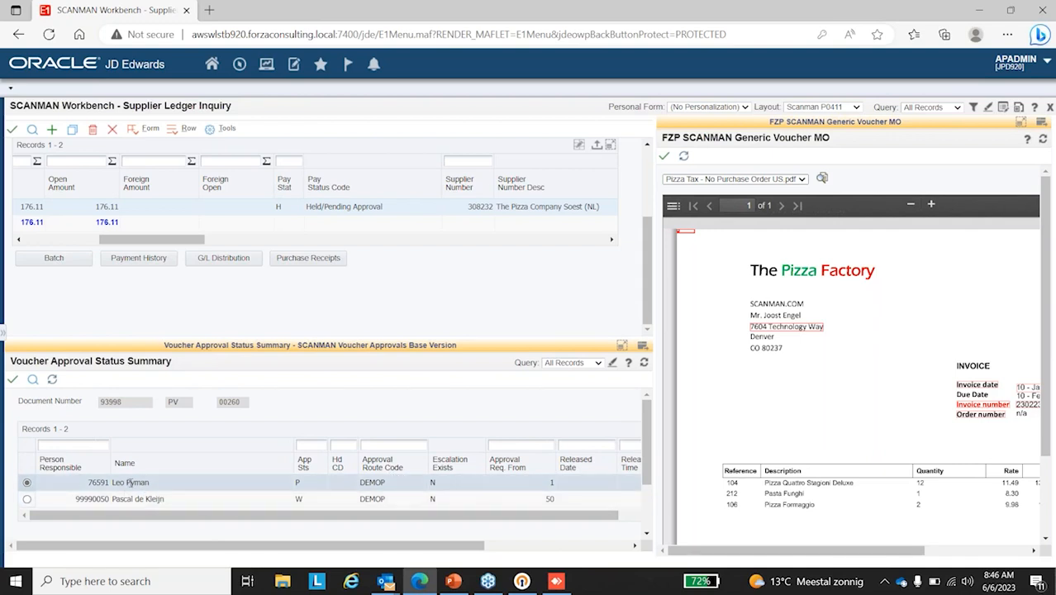
{"action": "left_click_drag", "start_coordinate": [213, 516], "coordinate": [374, 506]}
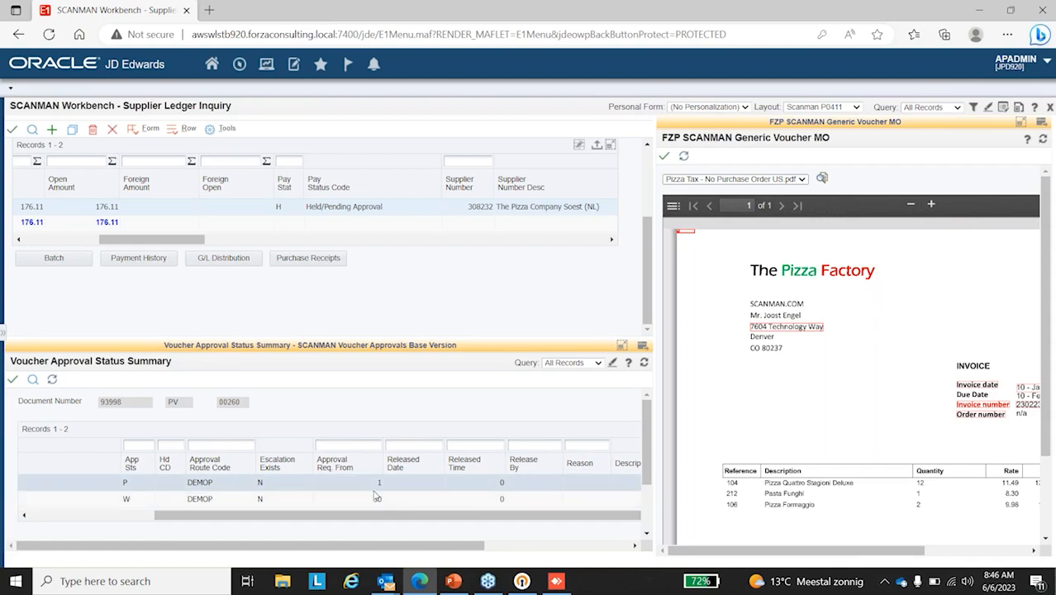
{"action": "left_click_drag", "start_coordinate": [347, 516], "coordinate": [196, 518]}
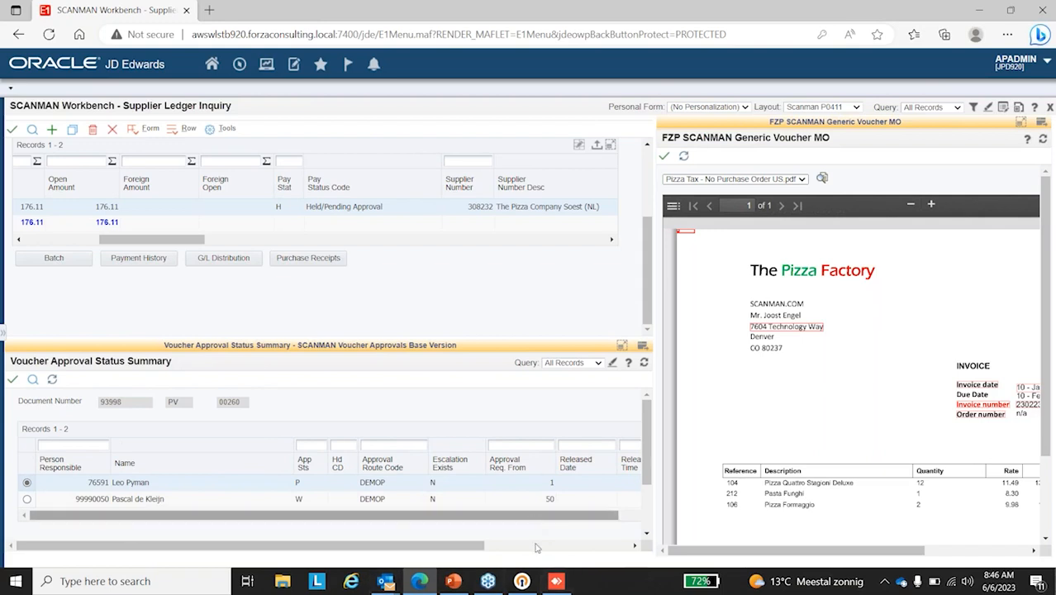
Step: Sign out of the APADMIN session and accept closing the running applications
{"action": "mouse_move", "coordinate": [386, 585]}
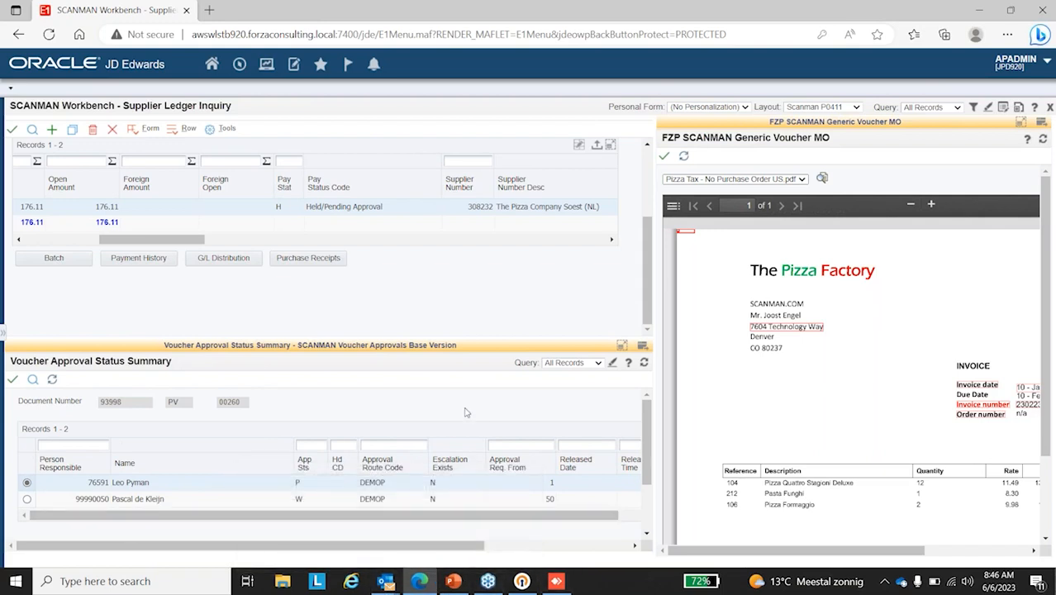
{"action": "left_click", "coordinate": [1024, 63]}
{"action": "left_click", "coordinate": [955, 215]}
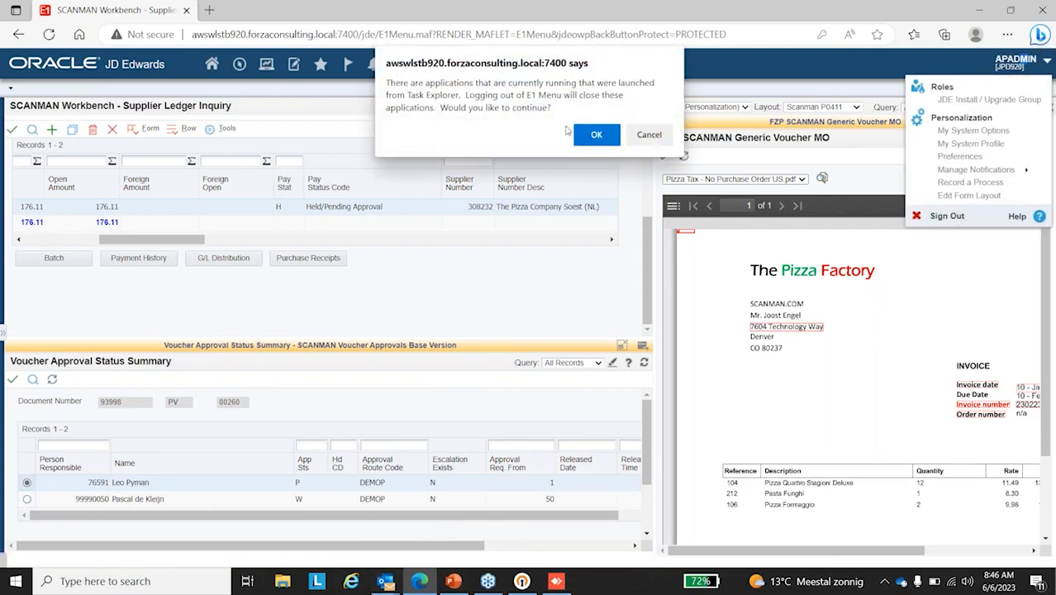
{"action": "left_click", "coordinate": [596, 134]}
Step: Switch to the SCANMAN WORKFLOW Approval Pending Notification message in Outlook and follow its SM INVOICE link
{"action": "mouse_move", "coordinate": [384, 583]}
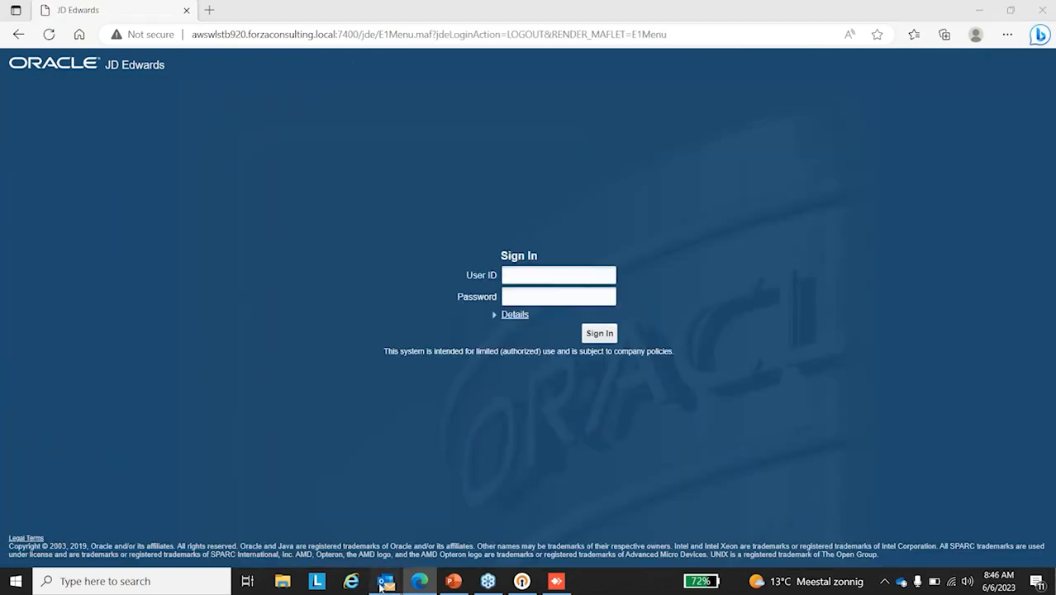
{"action": "left_click", "coordinate": [437, 527]}
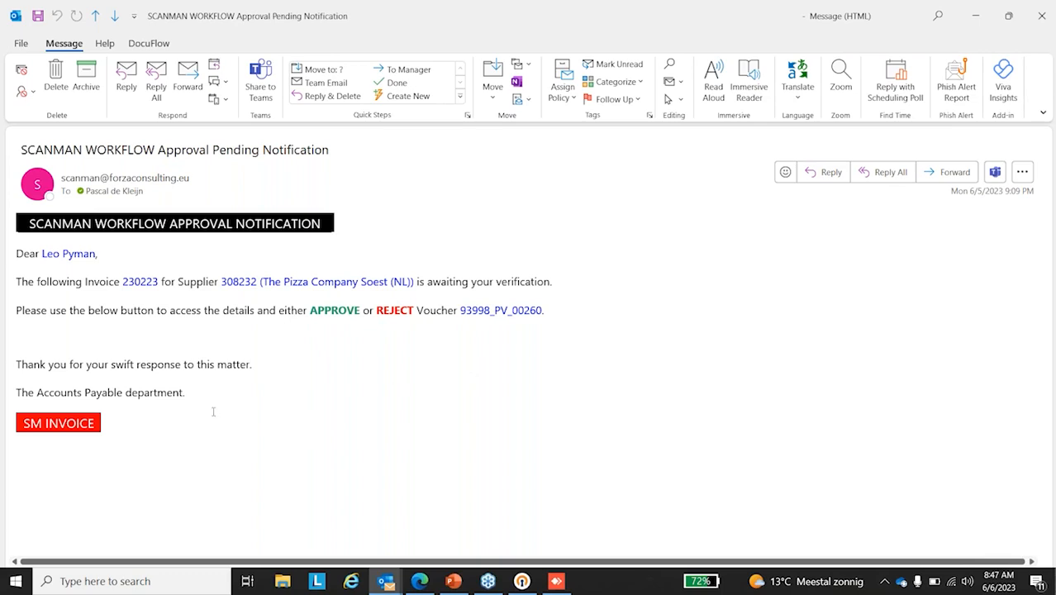
{"action": "left_click", "coordinate": [71, 425]}
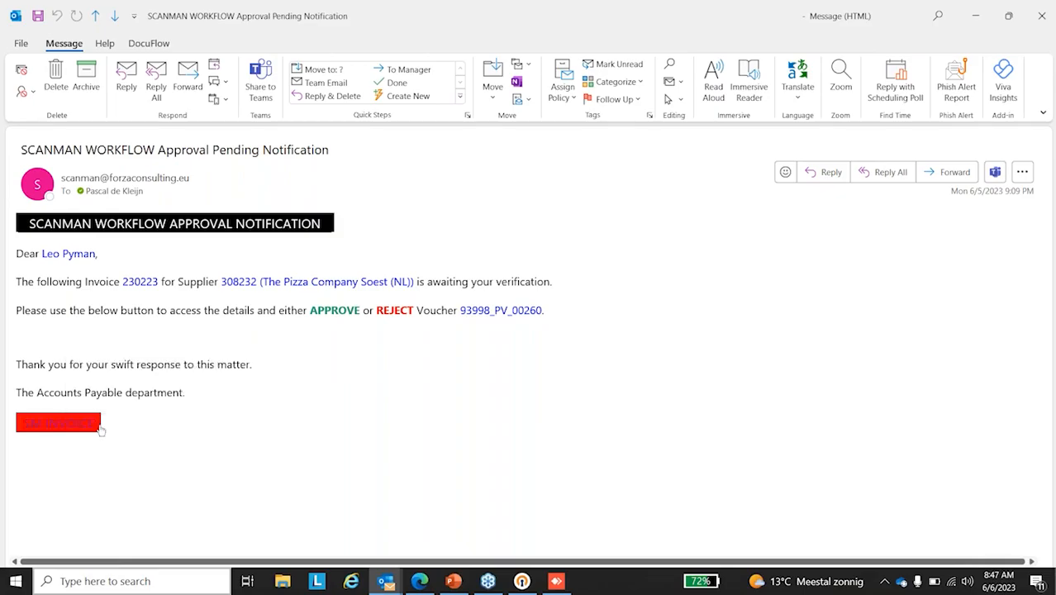
Step: Sign in to JD Edwards from the e-mail link with the approver's user ID and password
{"action": "type", "text": "LEO"}
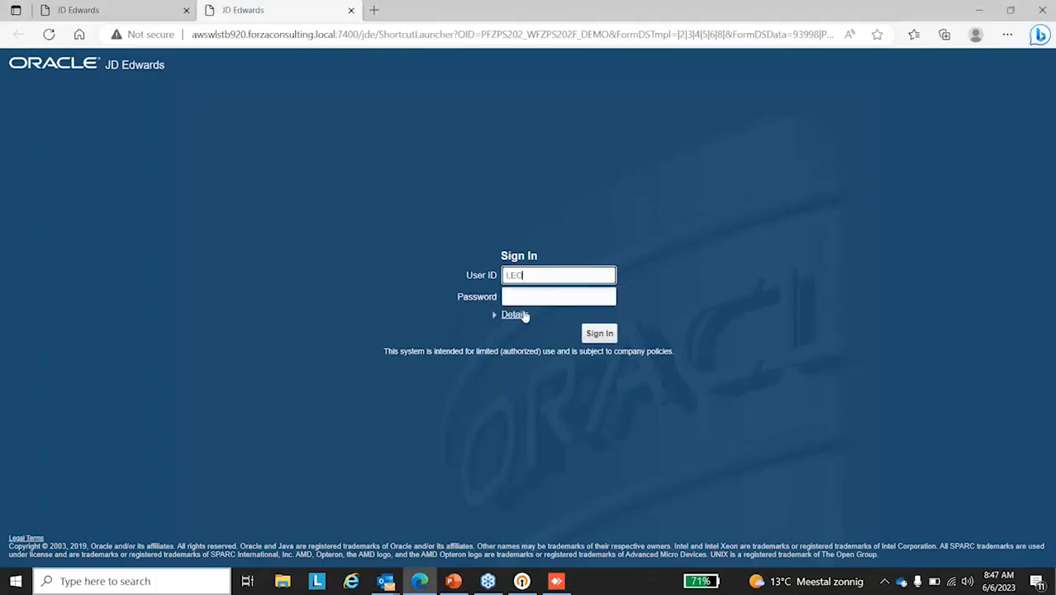
{"action": "left_click", "coordinate": [523, 296]}
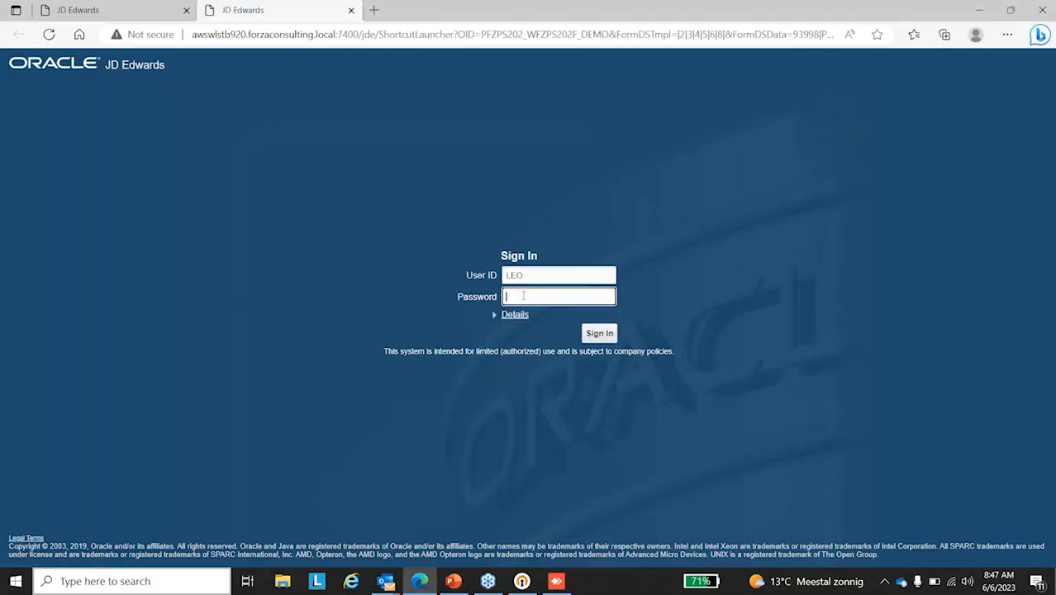
{"action": "type", "text": "***"}
{"action": "key", "text": "Return"}
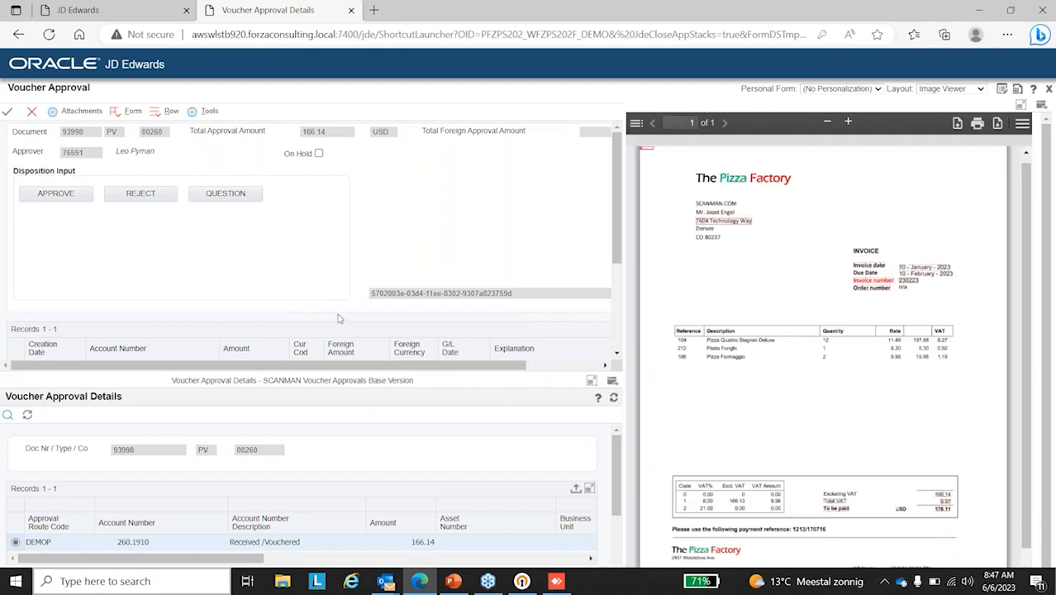
Step: Review the voucher's approval details and display the question option with its person and question fields
{"action": "scroll", "coordinate": [280, 517], "scroll_direction": "down", "scroll_amount": 1}
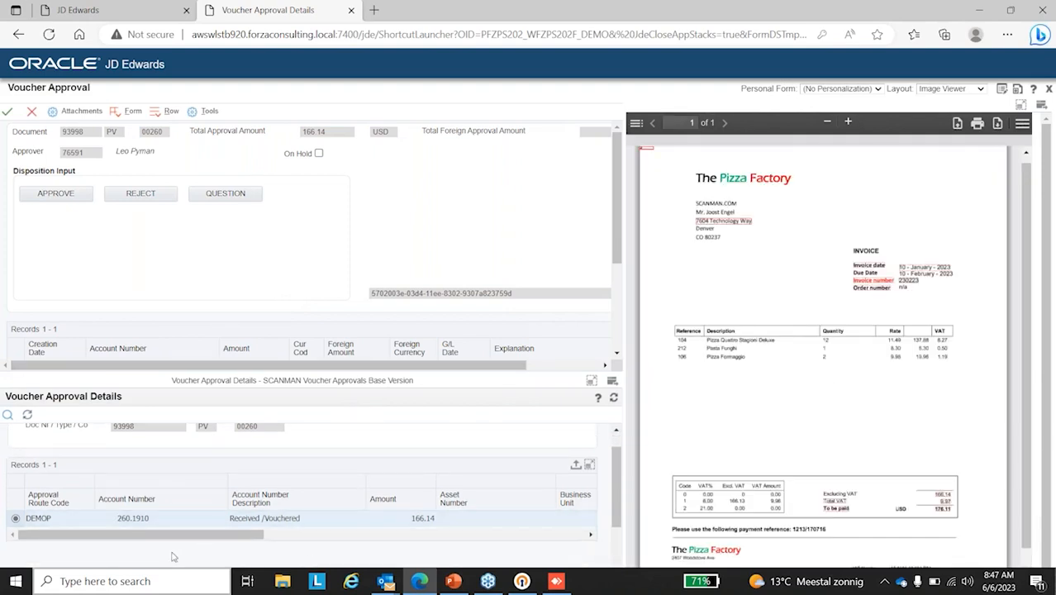
{"action": "left_click_drag", "start_coordinate": [155, 534], "coordinate": [121, 532]}
{"action": "scroll", "coordinate": [860, 331], "scroll_direction": "down", "scroll_amount": 2}
{"action": "scroll", "coordinate": [858, 388], "scroll_direction": "up", "scroll_amount": 2}
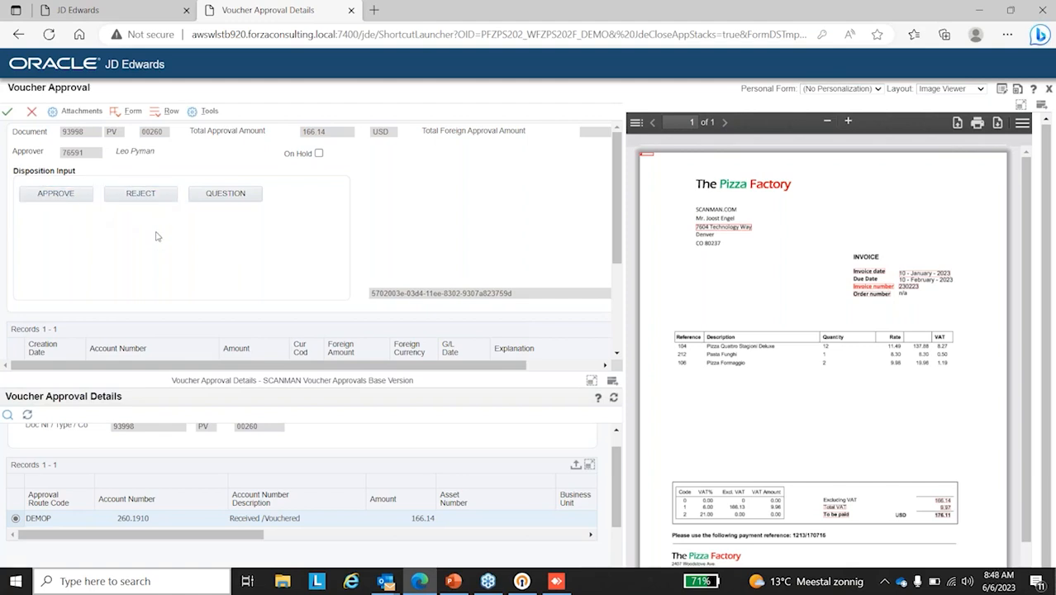
{"action": "left_click", "coordinate": [230, 198]}
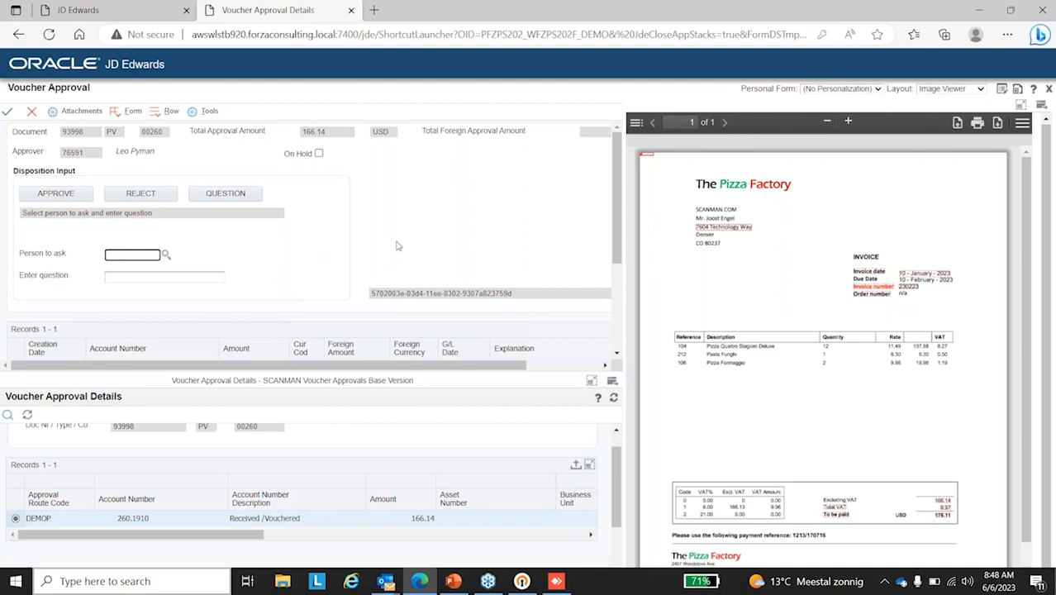
Step: Approve the voucher with the reason Approved and the comment "This is ok" followed by the person's first name, and submit the form
{"action": "left_click", "coordinate": [73, 200]}
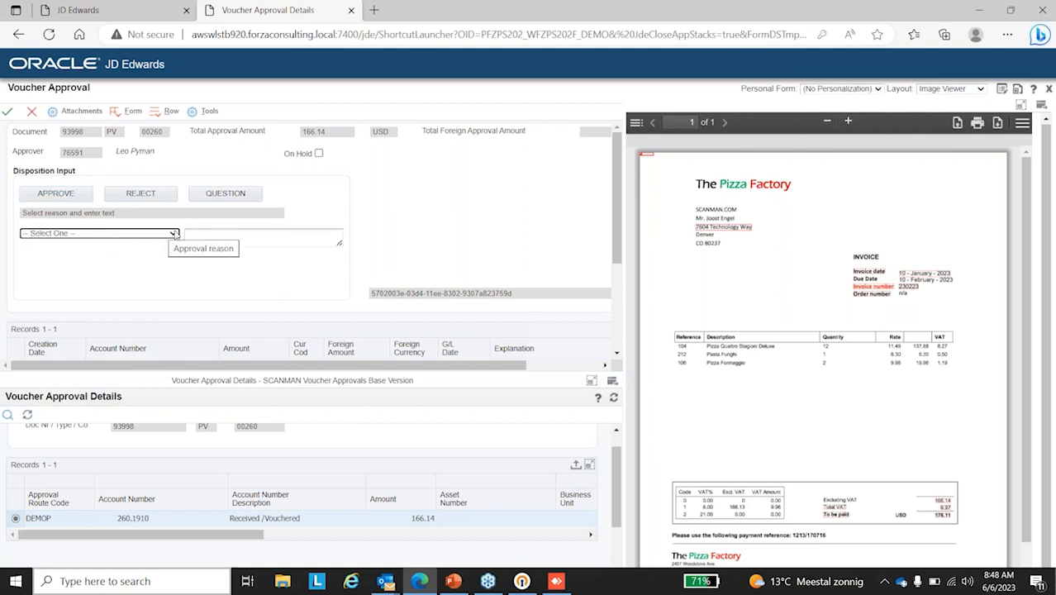
{"action": "left_click", "coordinate": [172, 233]}
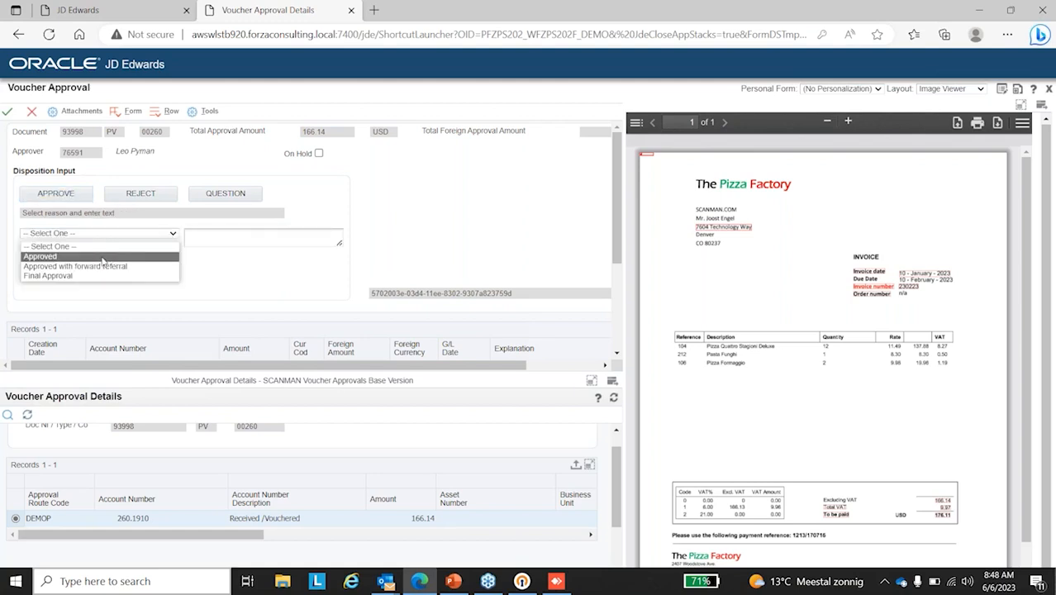
{"action": "left_click", "coordinate": [102, 260]}
{"action": "left_click", "coordinate": [209, 235]}
{"action": "type", "text": "This is"}
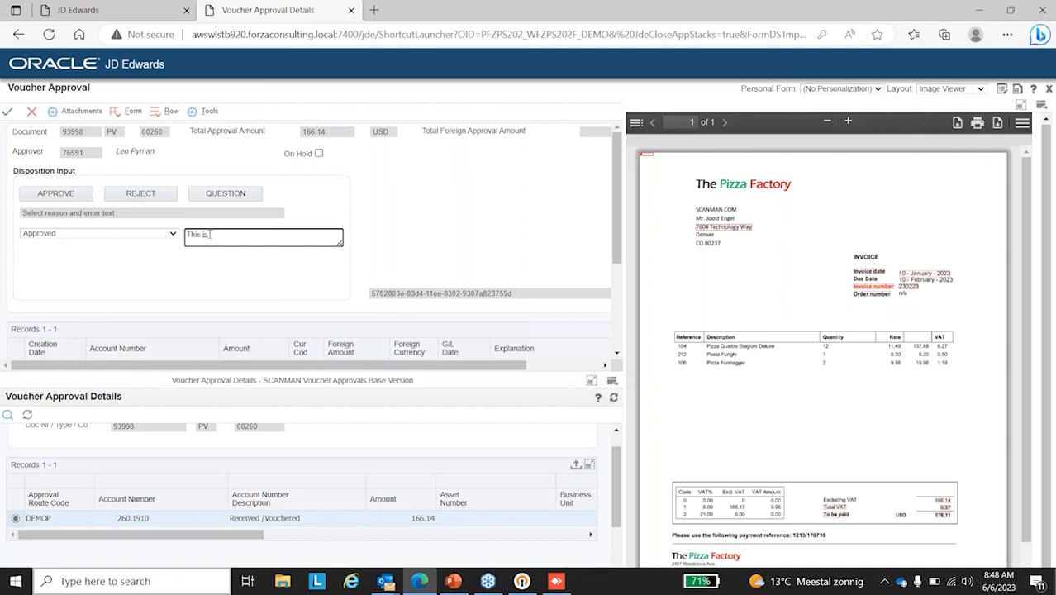
{"action": "type", "text": " ok, Pascal"}
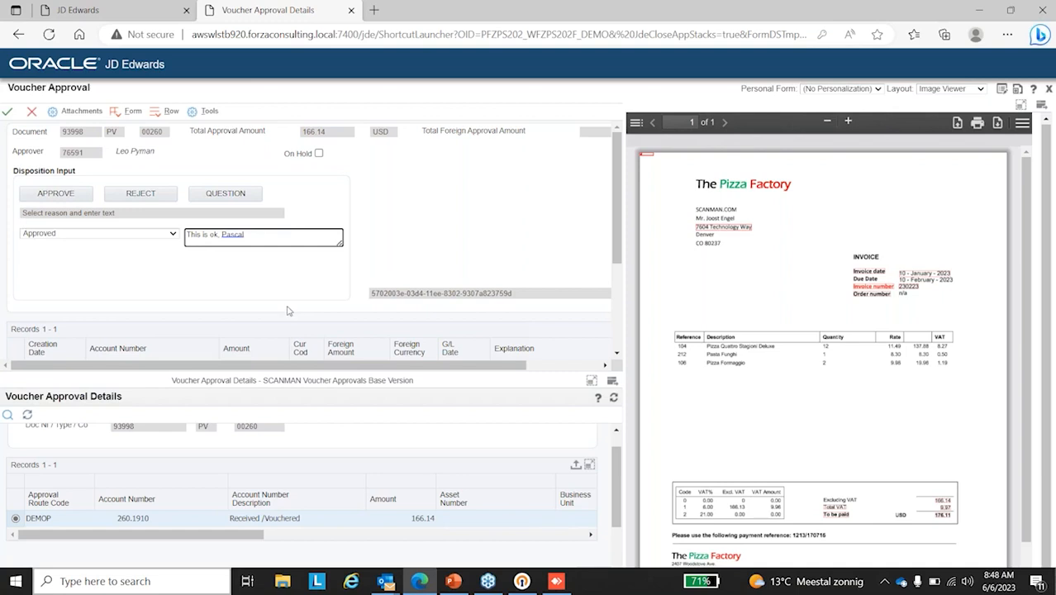
{"action": "left_click", "coordinate": [7, 114]}
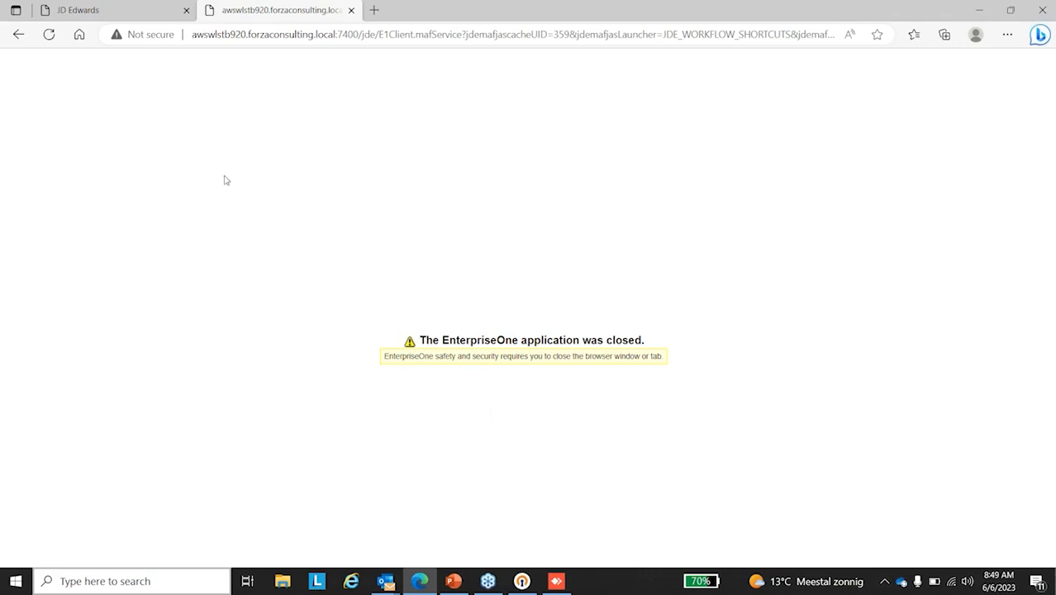
Step: Switch to the AnyDesk phone session, sign in to the mobile approval app with the Windows username and password, and proceed
{"action": "left_click", "coordinate": [552, 584]}
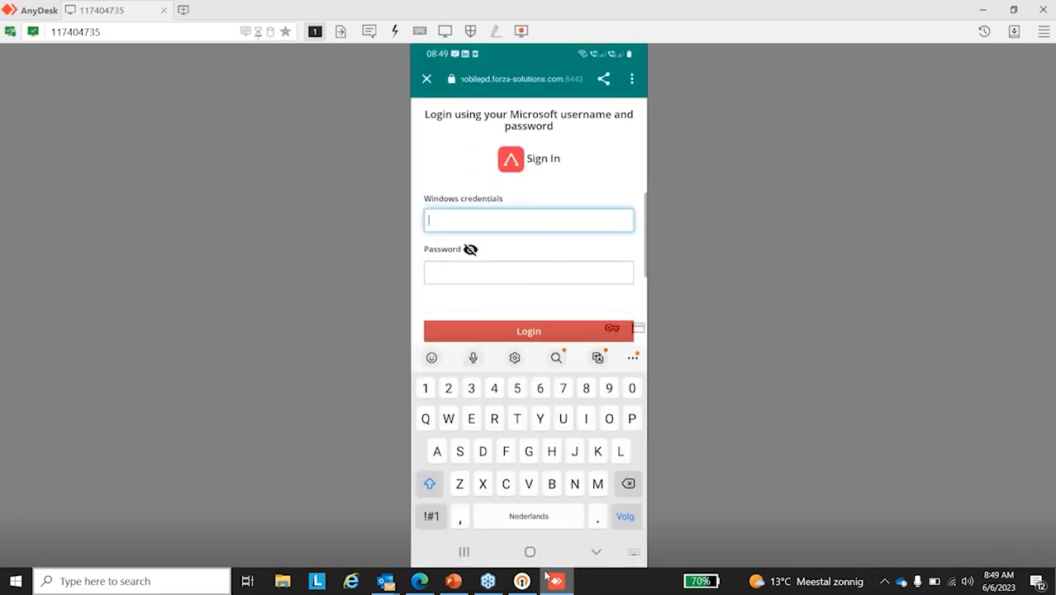
{"action": "type", "text": "Pascal"}
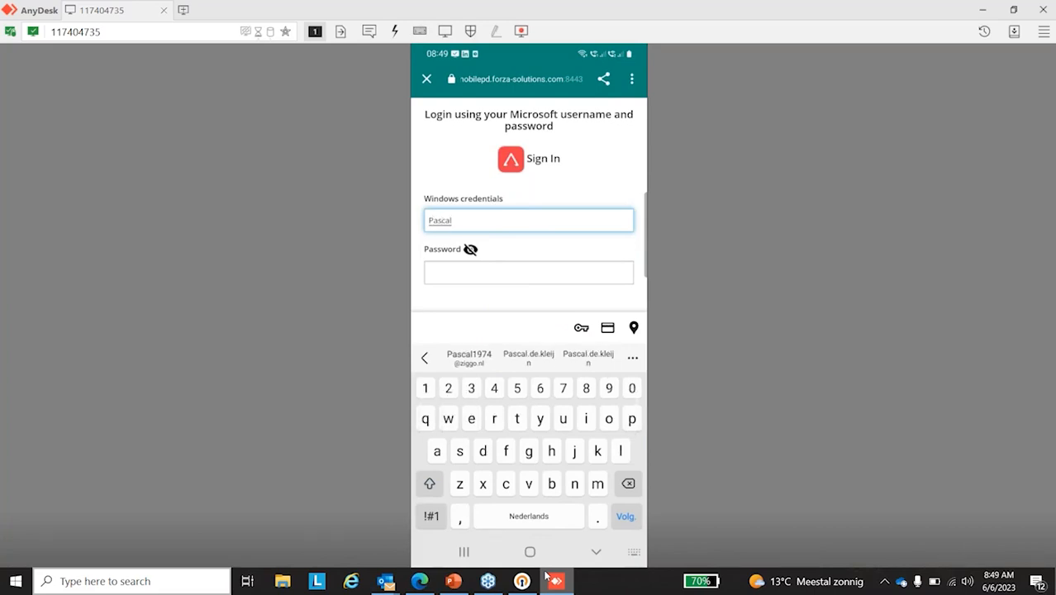
{"action": "type", "text": "••••"}
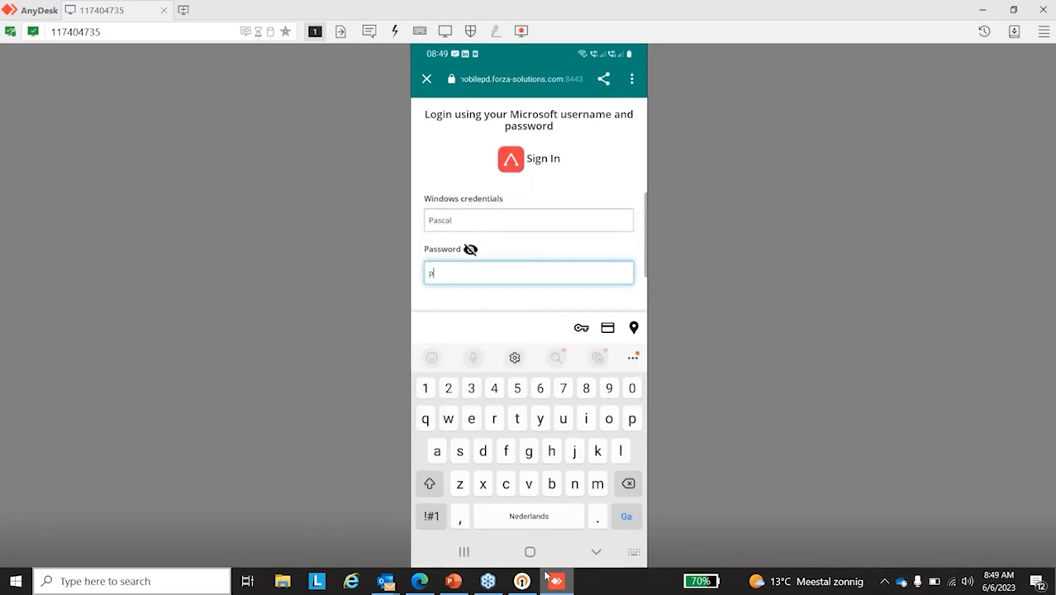
{"action": "type", "text": "a"}
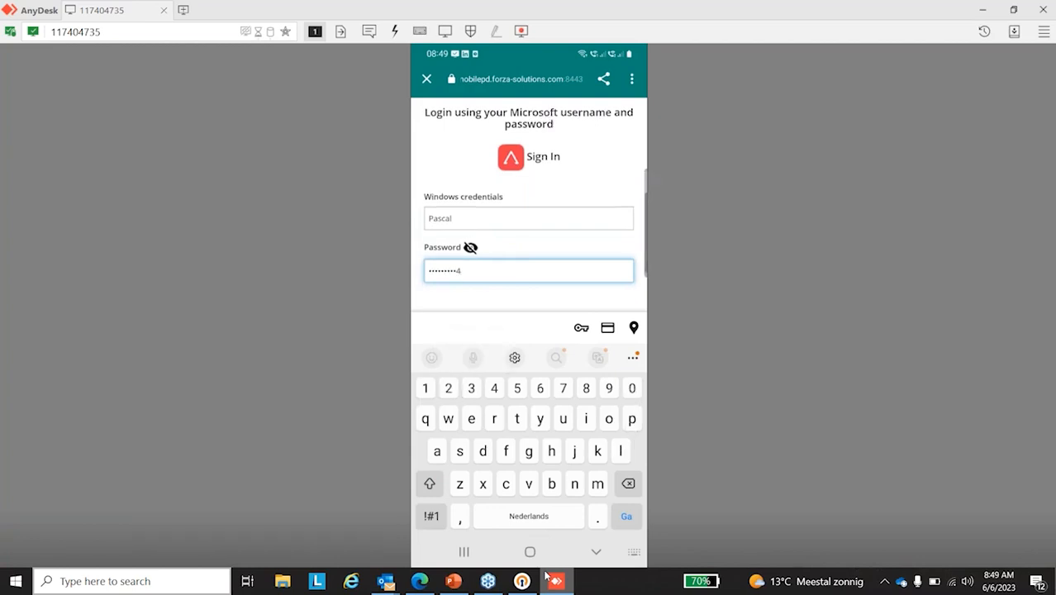
{"action": "key", "text": "Return"}
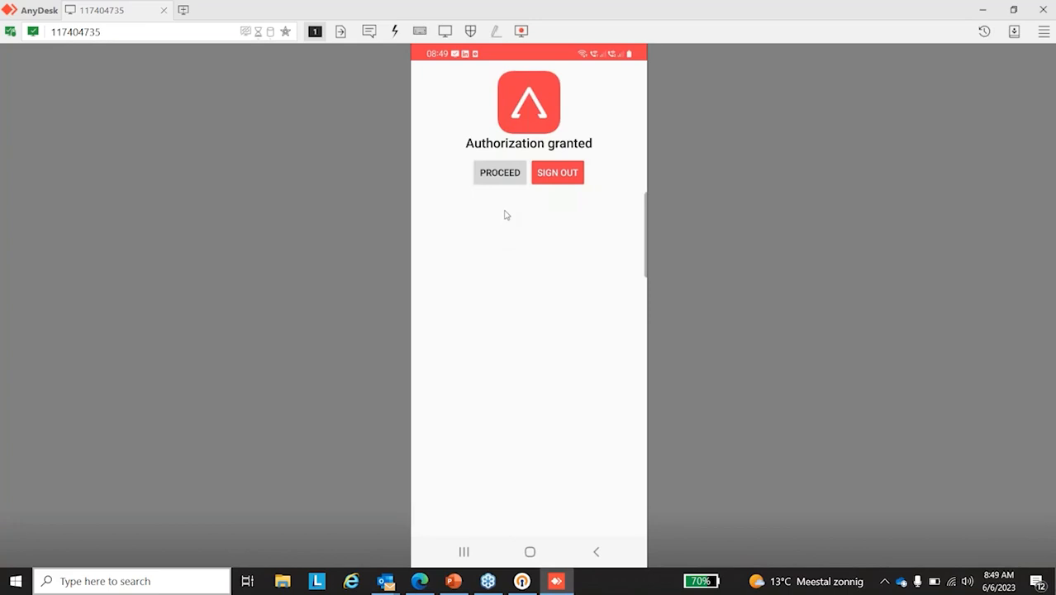
{"action": "left_click", "coordinate": [514, 178]}
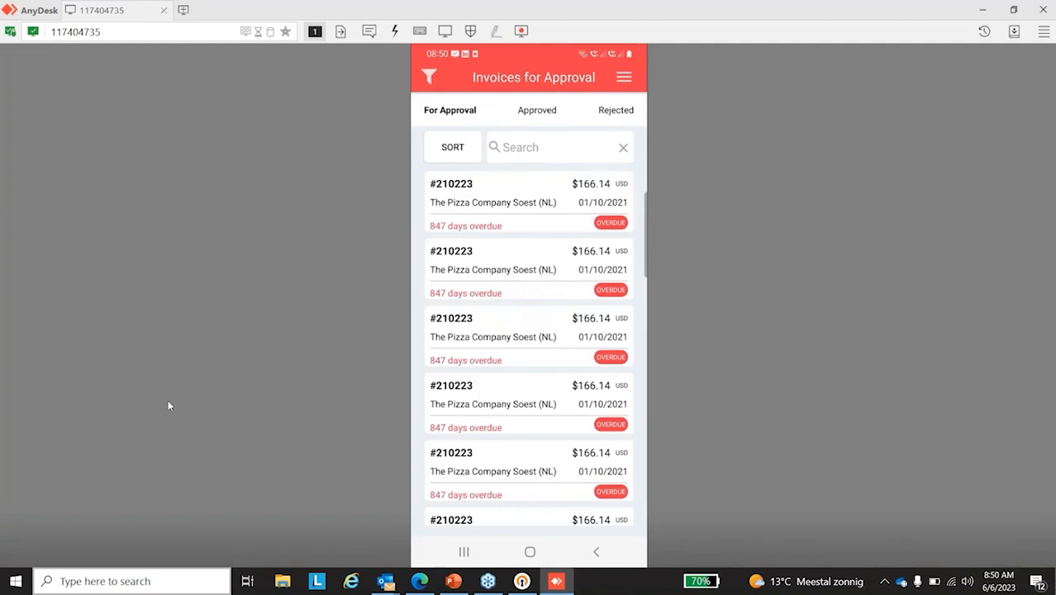
Step: Sort the invoices for approval by date with the newest first and open The Pizza Company Soest (NL) invoice #230223
{"action": "left_click", "coordinate": [457, 149]}
{"action": "left_click", "coordinate": [504, 312]}
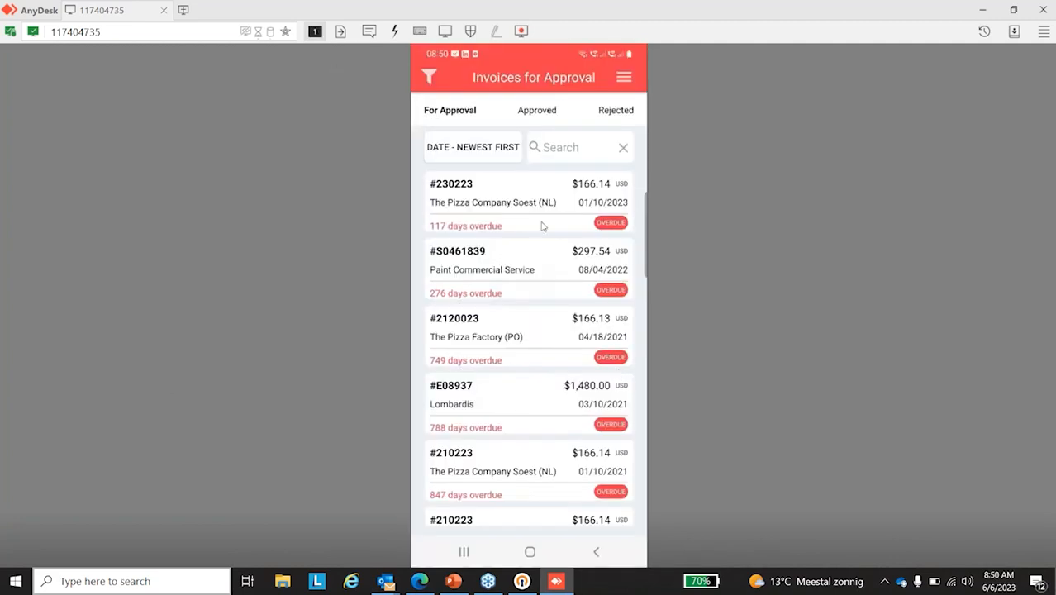
{"action": "left_click", "coordinate": [469, 208]}
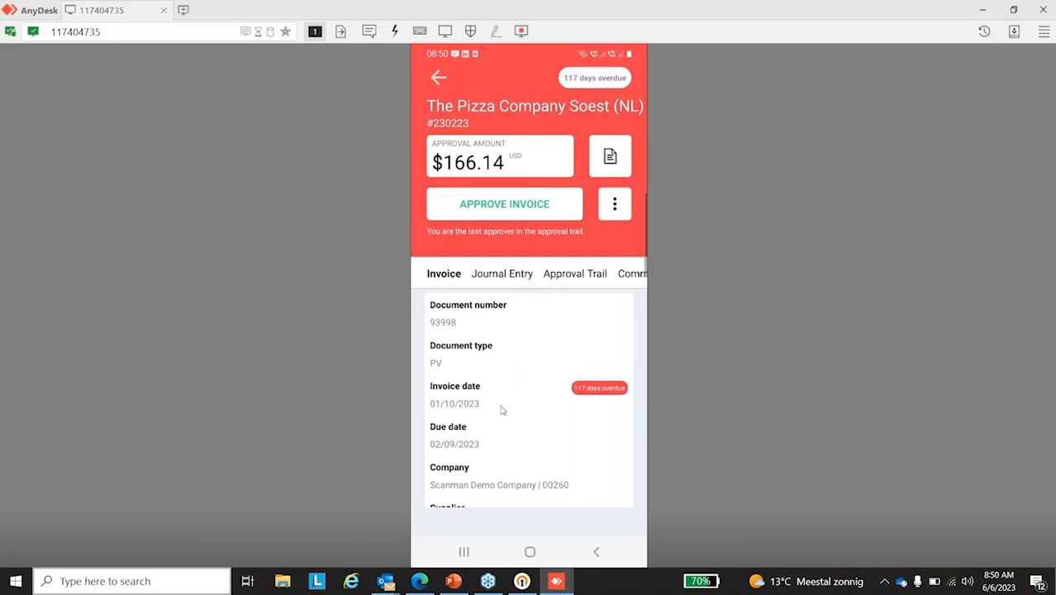
Step: Examine the invoice's details, from the document number and dates to the supplier and account description
{"action": "scroll", "coordinate": [465, 402], "scroll_direction": "down", "scroll_amount": 5}
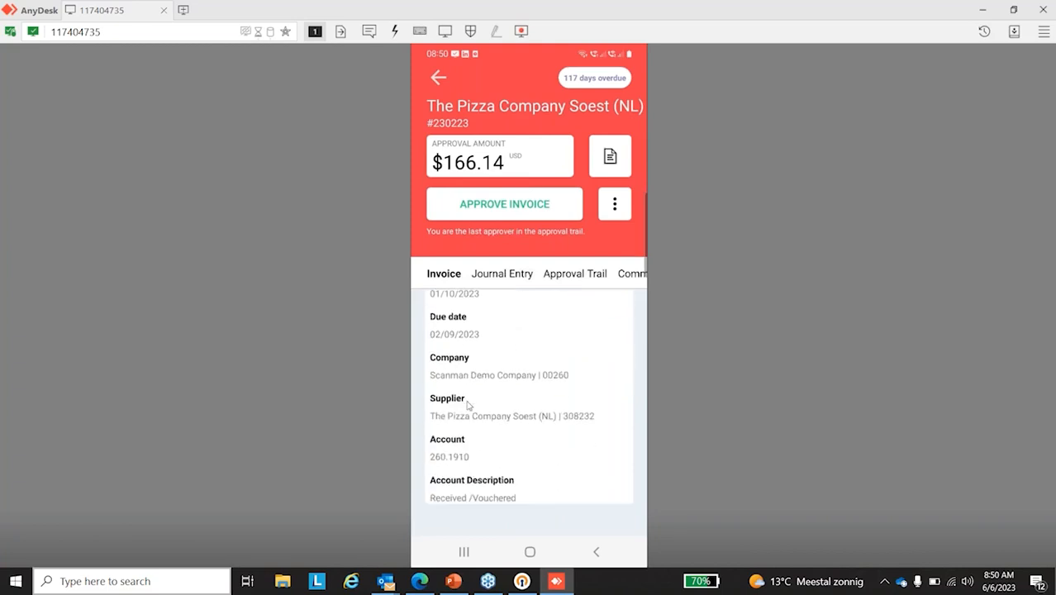
{"action": "scroll", "coordinate": [469, 405], "scroll_direction": "up", "scroll_amount": 5}
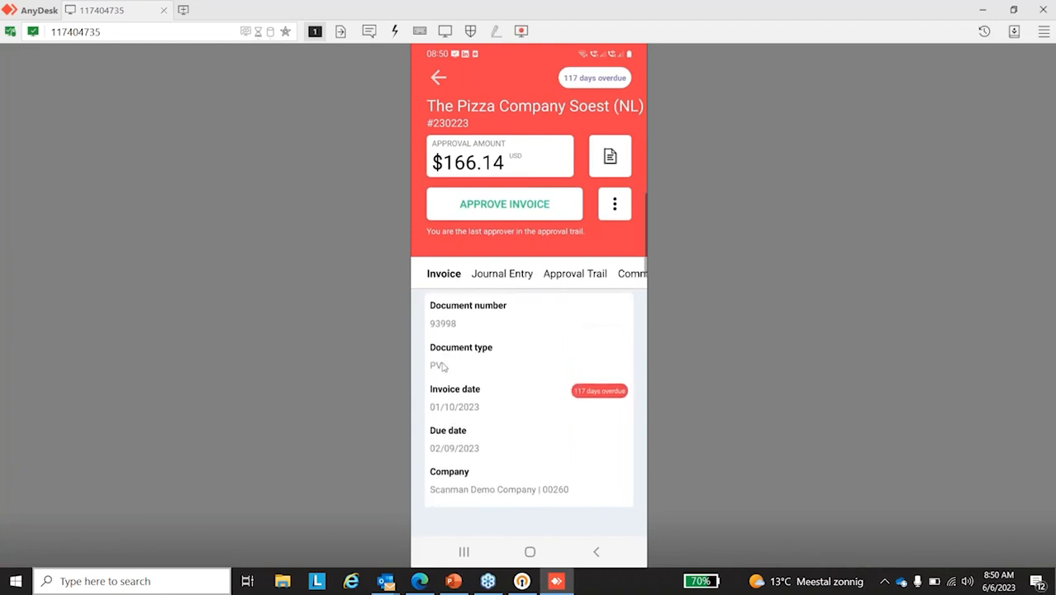
{"action": "scroll", "coordinate": [461, 327], "scroll_direction": "down", "scroll_amount": 5}
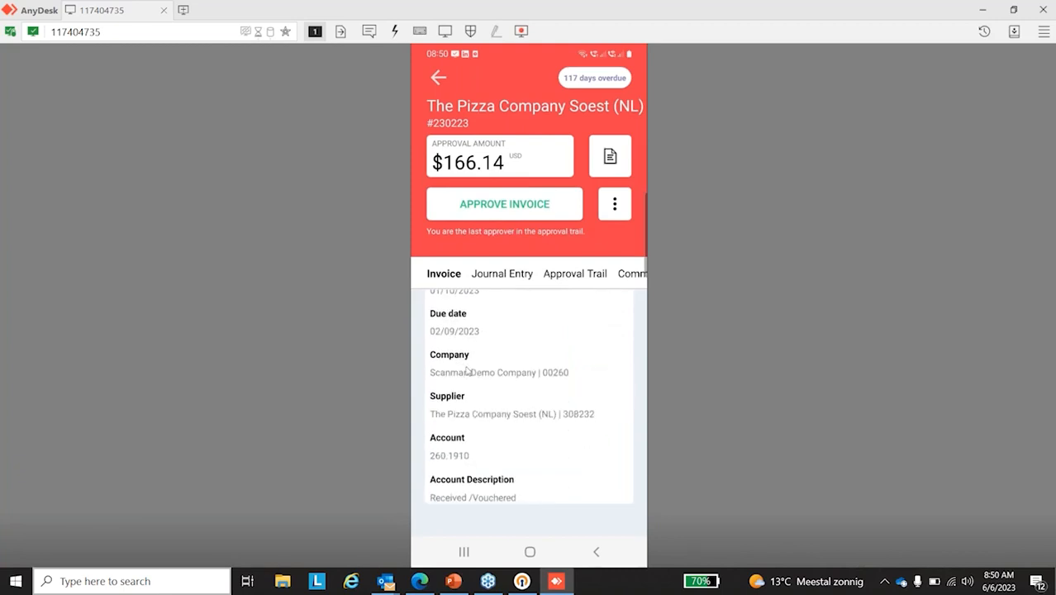
{"action": "scroll", "coordinate": [471, 364], "scroll_direction": "up", "scroll_amount": 5}
{"action": "scroll", "coordinate": [479, 398], "scroll_direction": "down", "scroll_amount": 3}
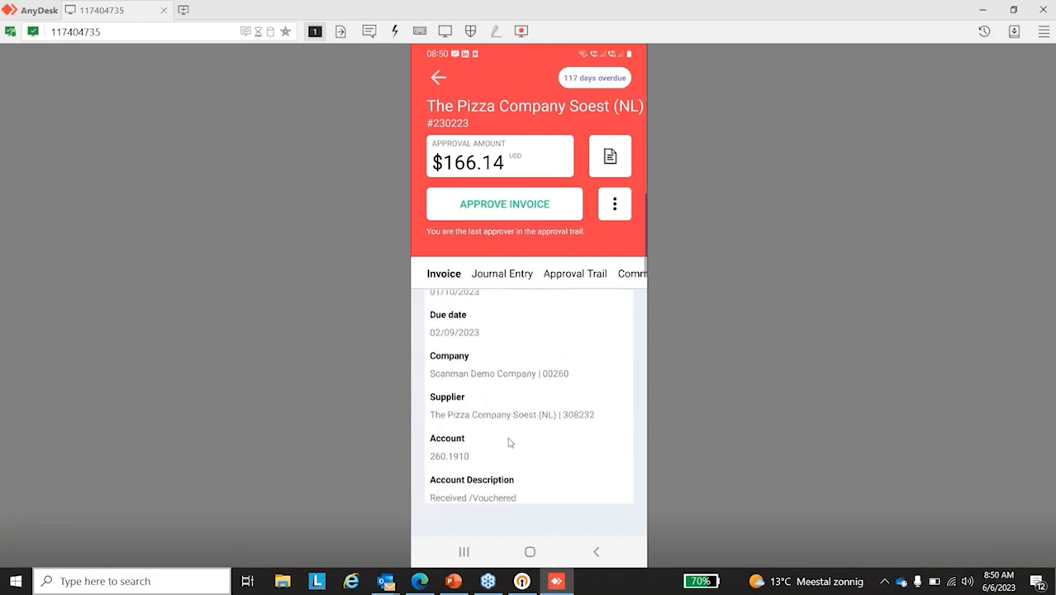
{"action": "scroll", "coordinate": [492, 413], "scroll_direction": "up", "scroll_amount": 3}
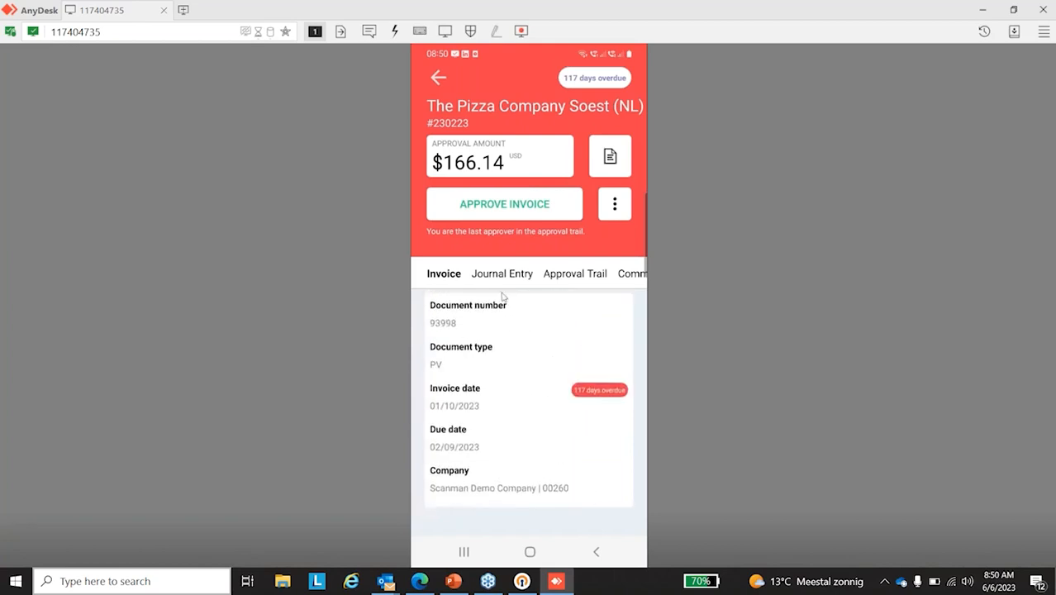
Step: View the invoice's journal entry, approval trail and comments, and open its attached document
{"action": "left_click", "coordinate": [503, 273]}
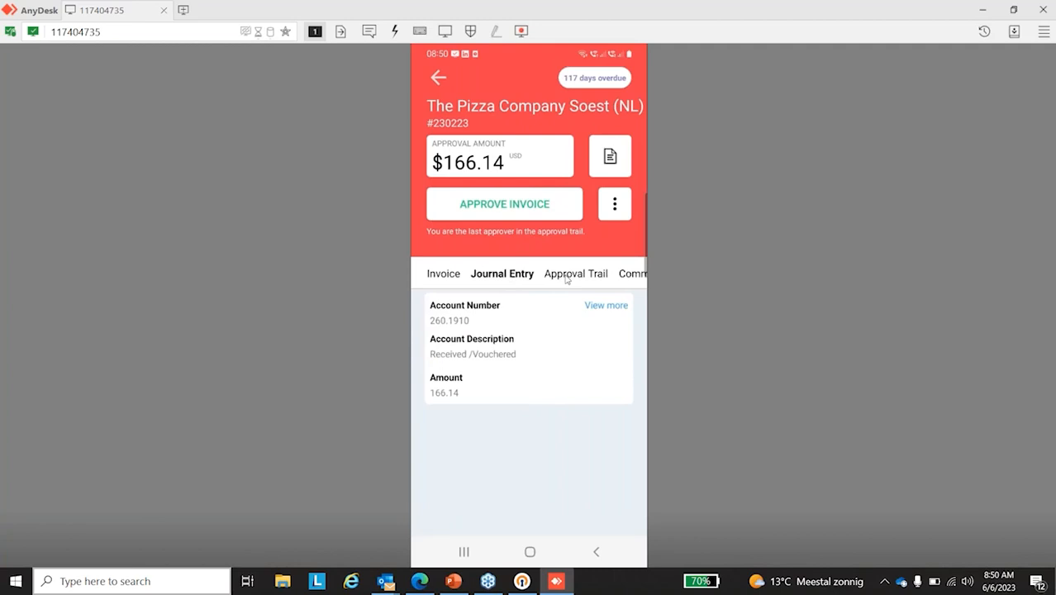
{"action": "left_click", "coordinate": [566, 280]}
{"action": "left_click", "coordinate": [626, 280]}
{"action": "left_click", "coordinate": [610, 159]}
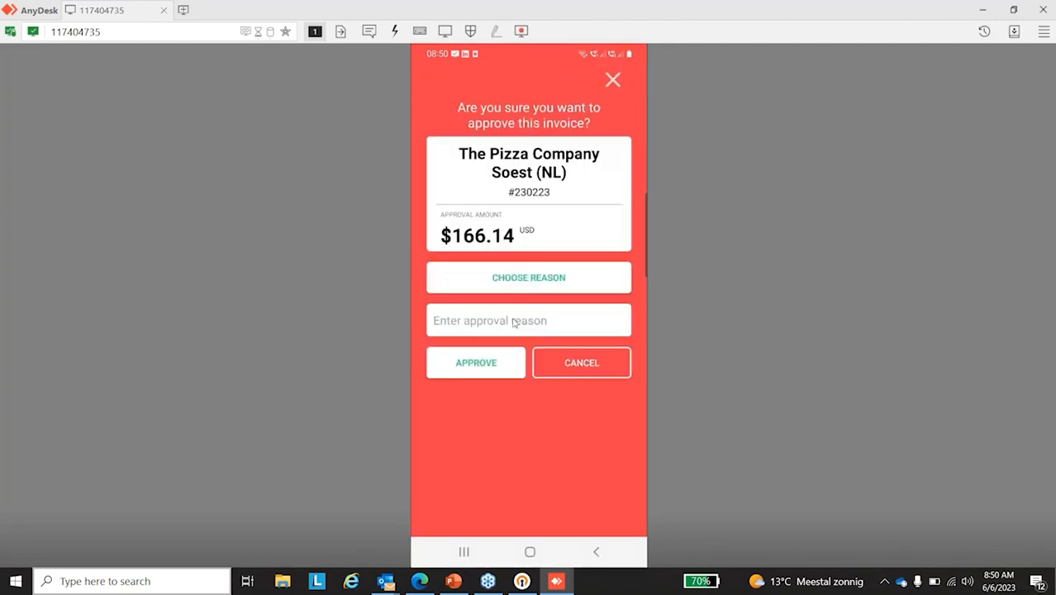
Step: Approve invoice #230223 in the mobile app with the reason Approved and the approval text "OK"
{"action": "left_click", "coordinate": [515, 285]}
{"action": "left_click", "coordinate": [475, 256]}
{"action": "left_click", "coordinate": [464, 328]}
{"action": "type", "text": "OK"}
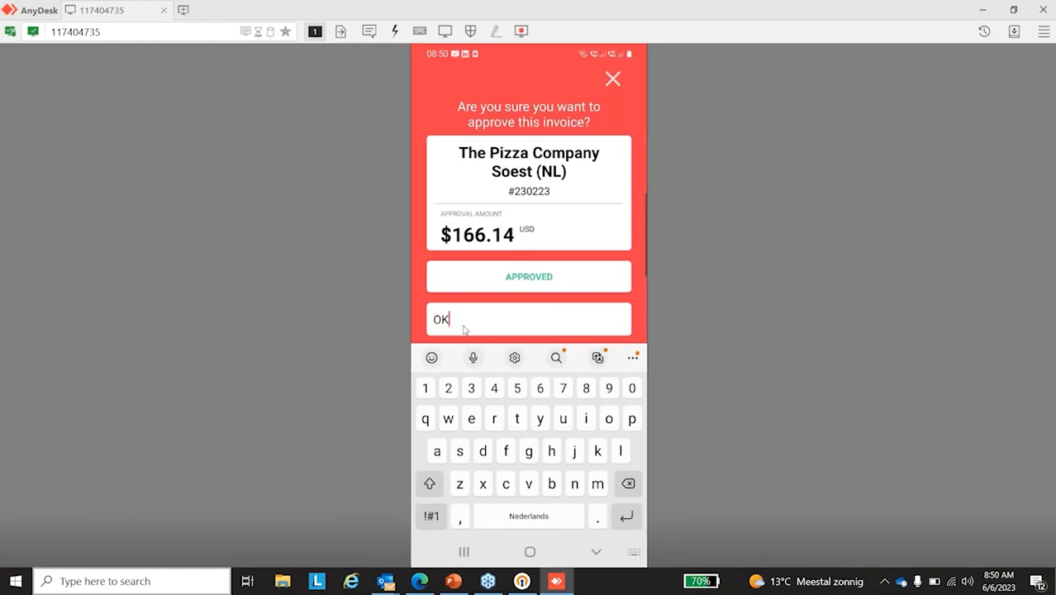
{"action": "left_click", "coordinate": [644, 324]}
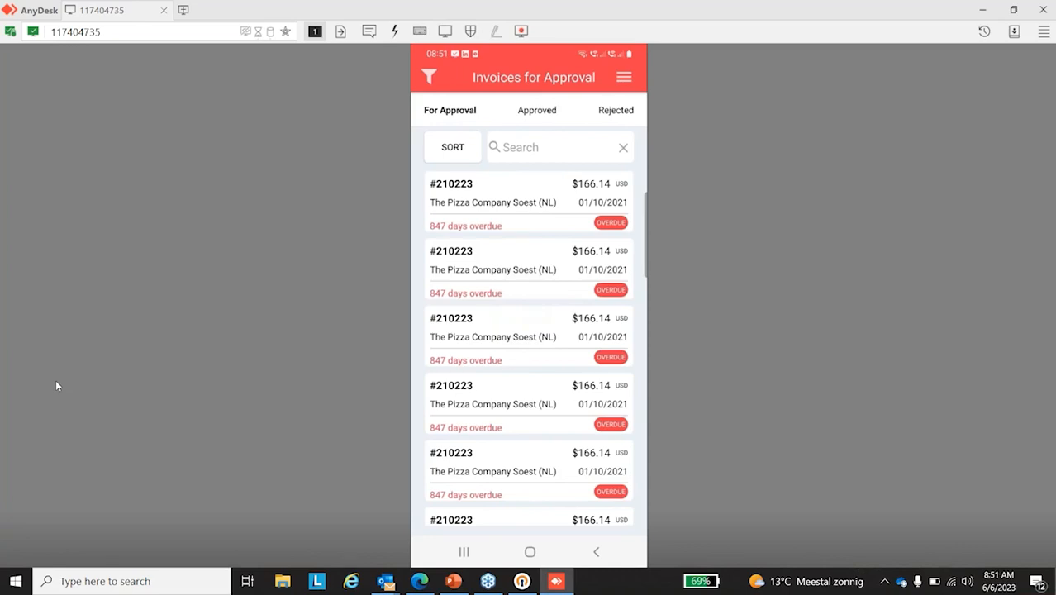
Step: Switch back to the Edge browser, close the finished approval tab, and sign in to JD Edwards as apadmin with the account password
{"action": "left_click", "coordinate": [422, 582]}
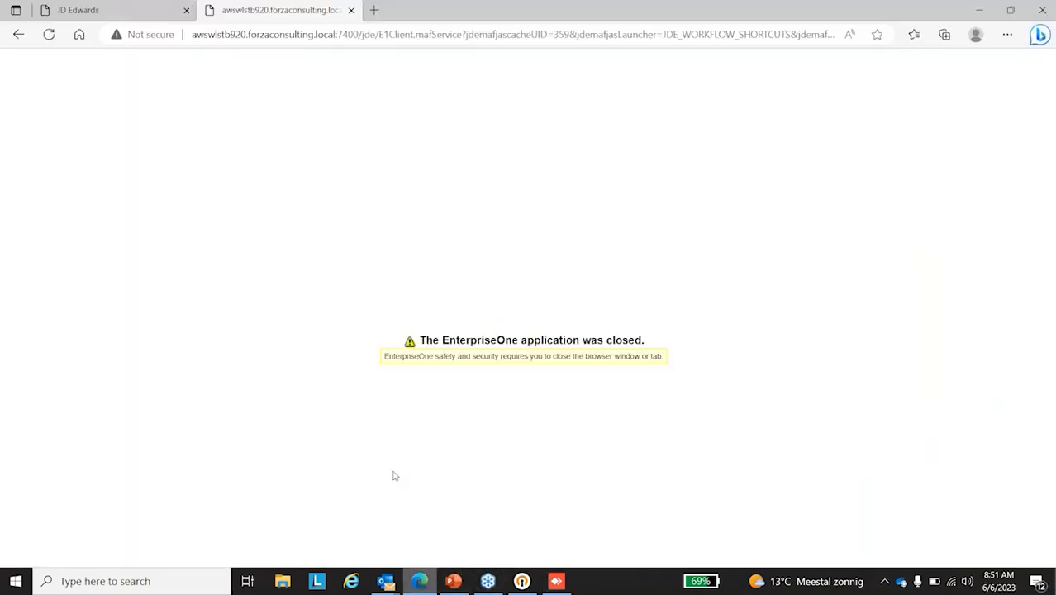
{"action": "left_click", "coordinate": [351, 10]}
{"action": "left_click", "coordinate": [522, 273]}
{"action": "type", "text": "apadmin"}
{"action": "left_click", "coordinate": [510, 301]}
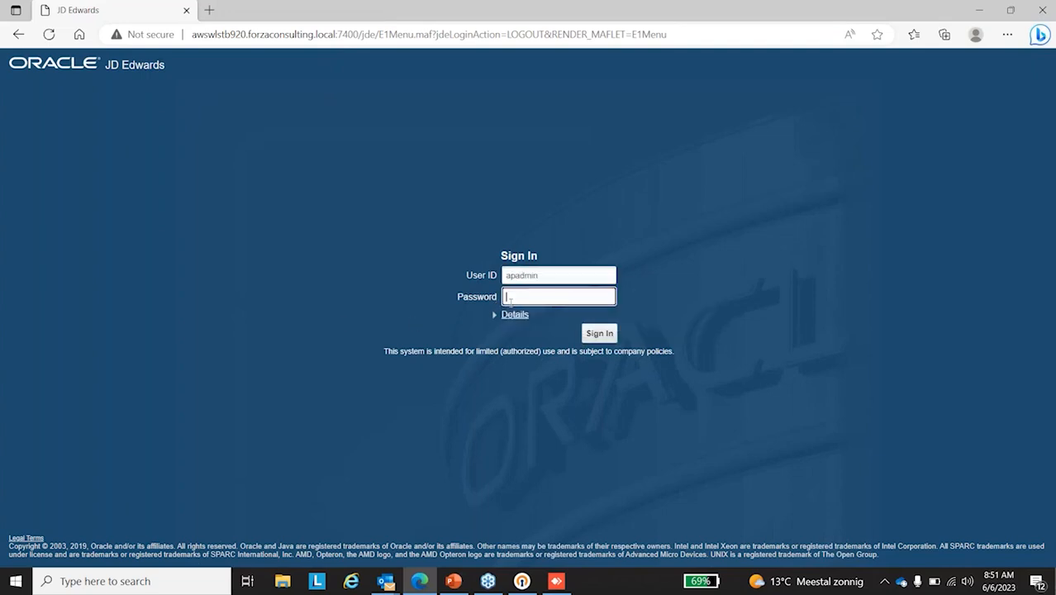
{"action": "key", "text": "Return"}
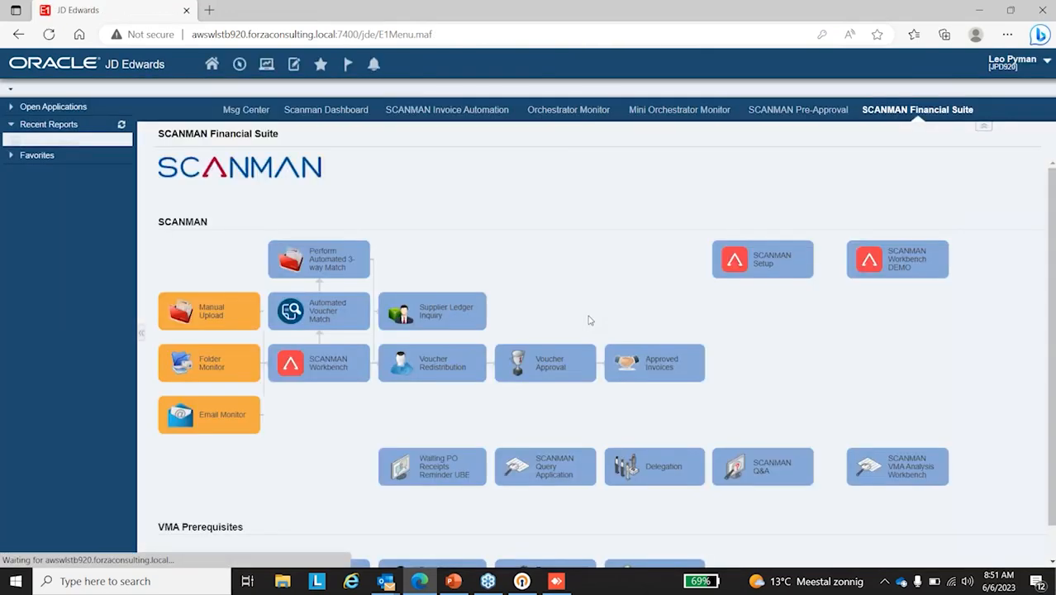
Step: Check the processed voucher's pay status and supplier columns from the SCANMAN Workbench, then return to the workbench records
{"action": "left_click", "coordinate": [337, 362]}
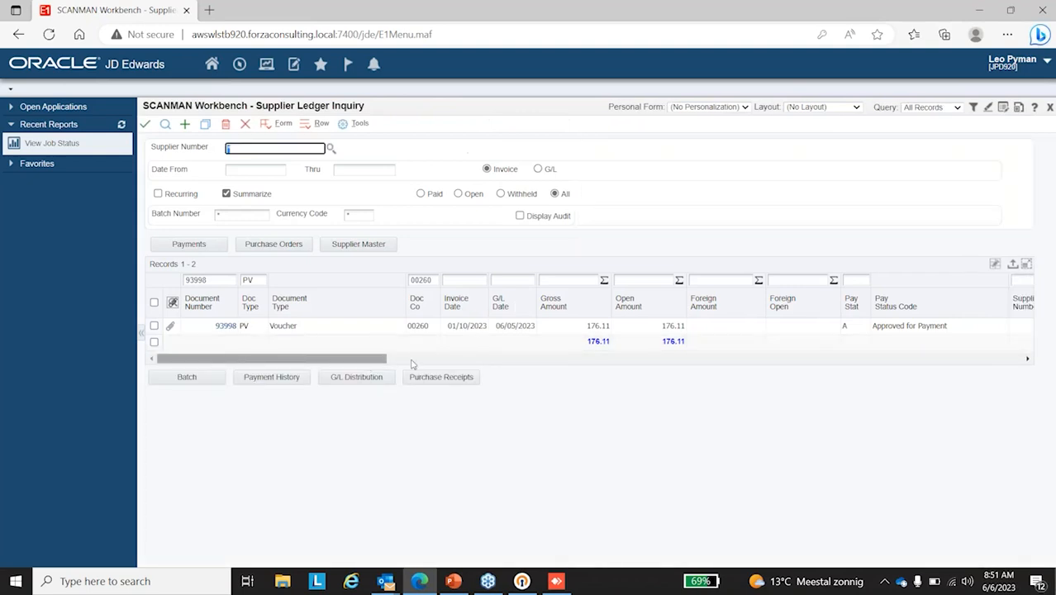
{"action": "left_click", "coordinate": [413, 360]}
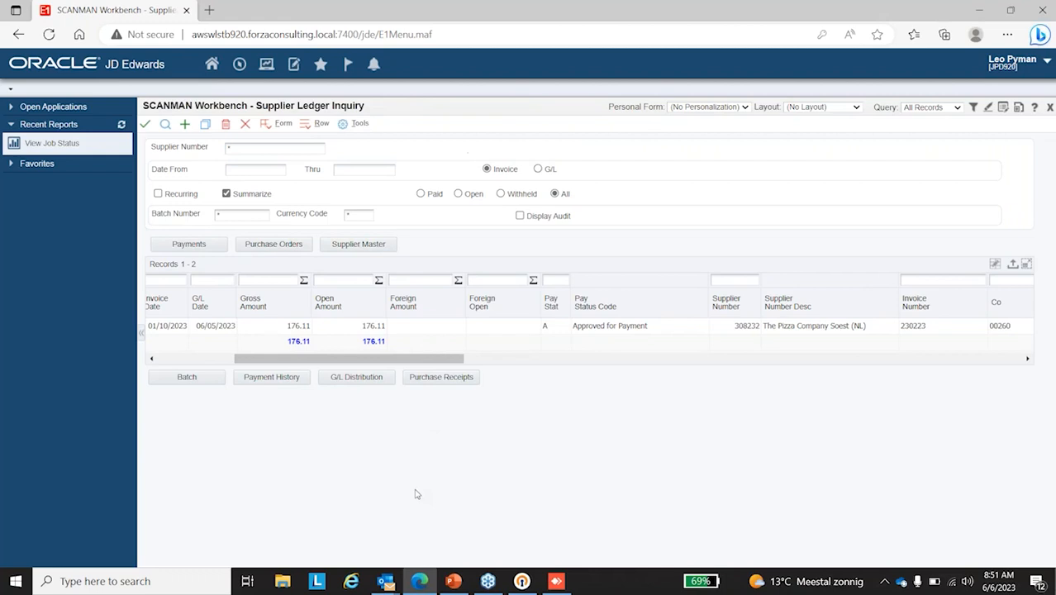
{"action": "left_click", "coordinate": [246, 126]}
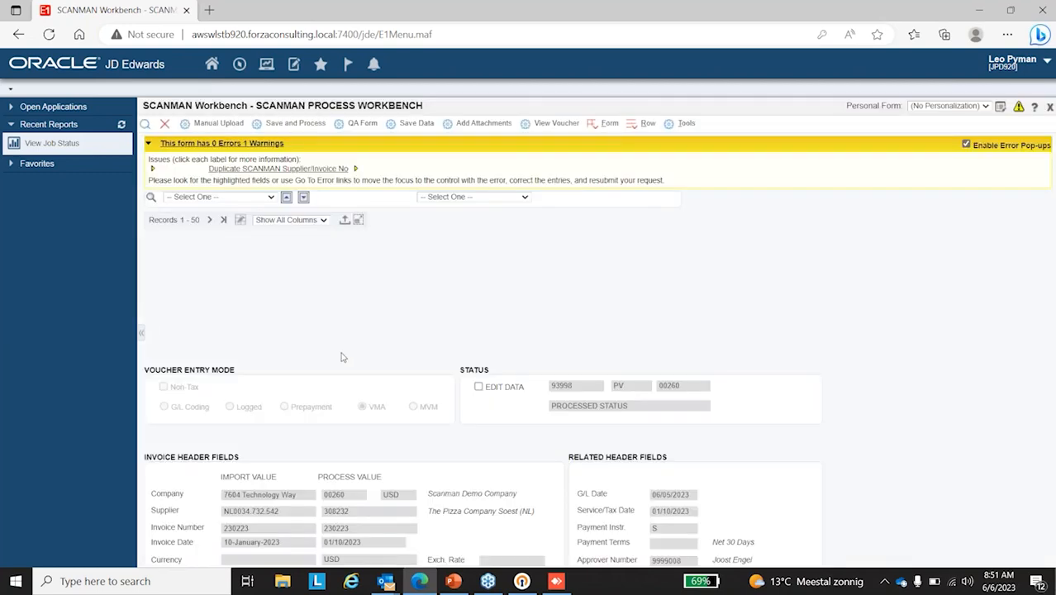
{"action": "scroll", "coordinate": [297, 307], "scroll_direction": "down", "scroll_amount": 2}
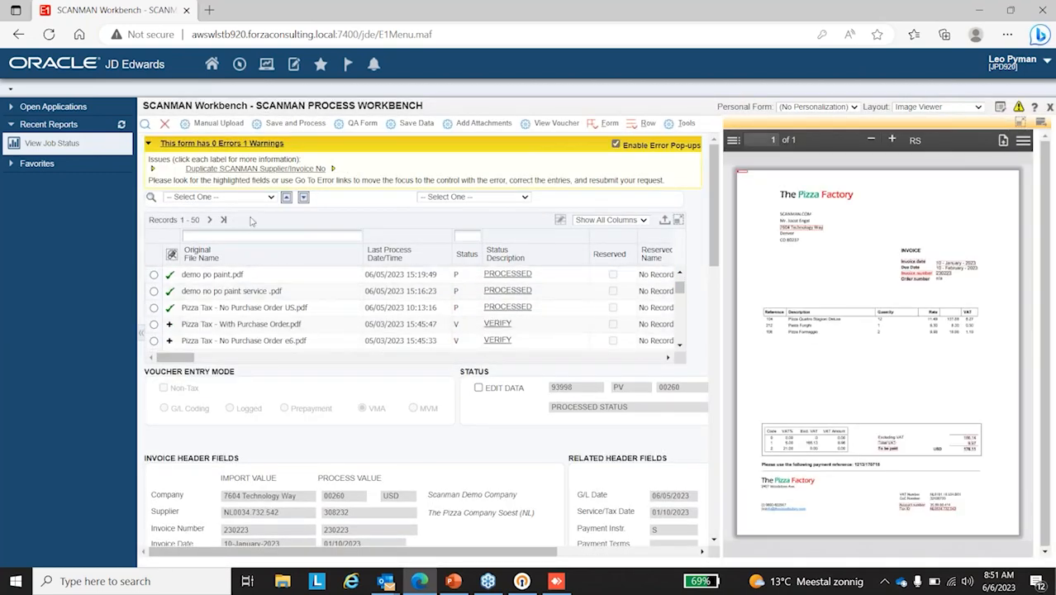
Step: Filter the workbench records by file name "po paint" and select the demo po paint.pdf invoice processed 01/09/2023 08:49:08
{"action": "left_click", "coordinate": [233, 235]}
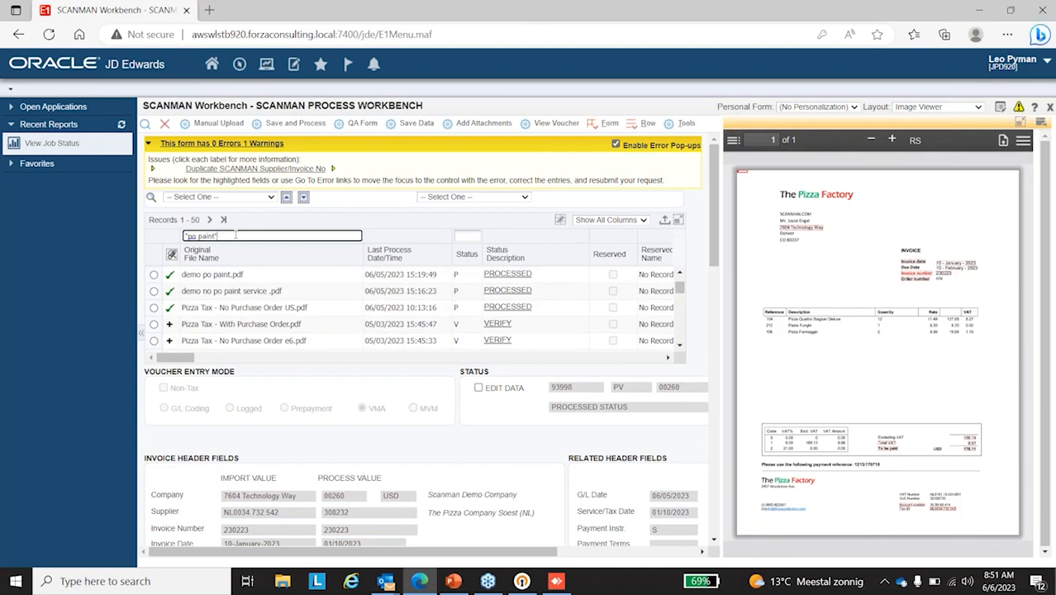
{"action": "triple_click", "coordinate": [235, 235]}
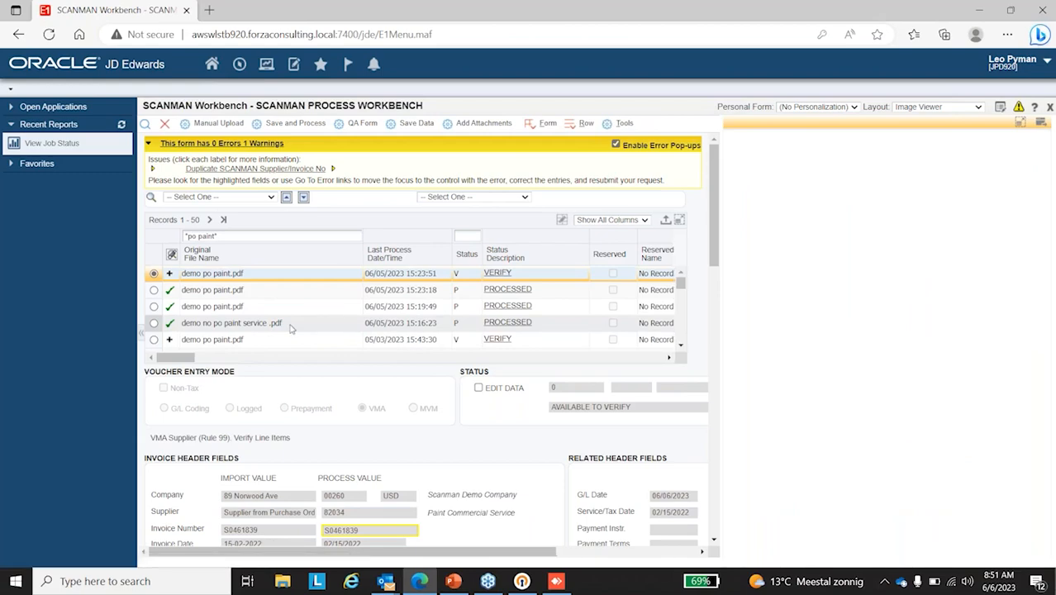
{"action": "scroll", "coordinate": [287, 328], "scroll_direction": "down", "scroll_amount": 3}
{"action": "scroll", "coordinate": [283, 330], "scroll_direction": "down", "scroll_amount": 2}
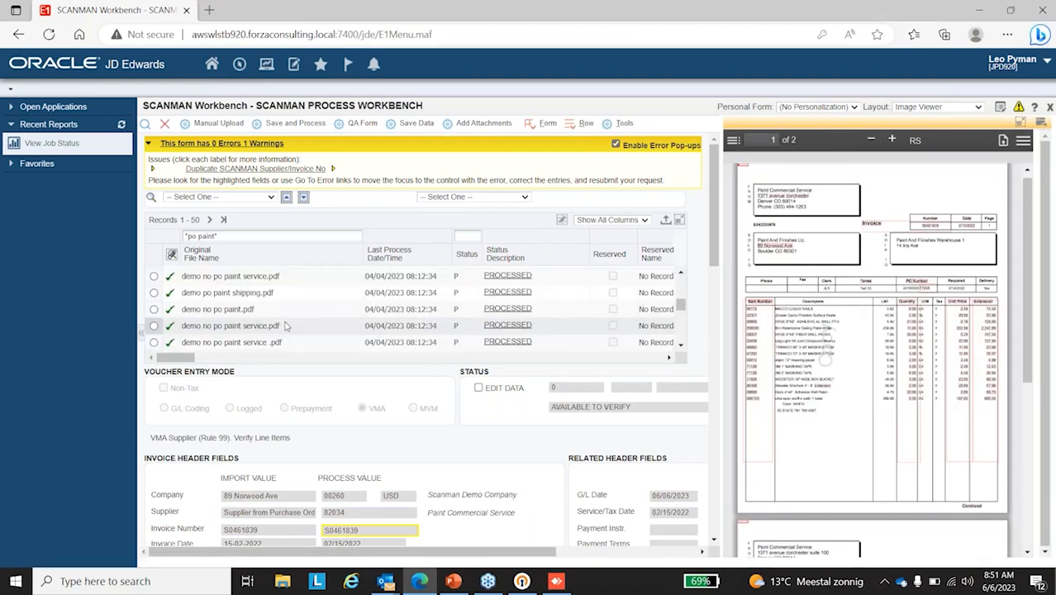
{"action": "scroll", "coordinate": [286, 328], "scroll_direction": "down", "scroll_amount": 3}
{"action": "scroll", "coordinate": [286, 328], "scroll_direction": "down", "scroll_amount": 5}
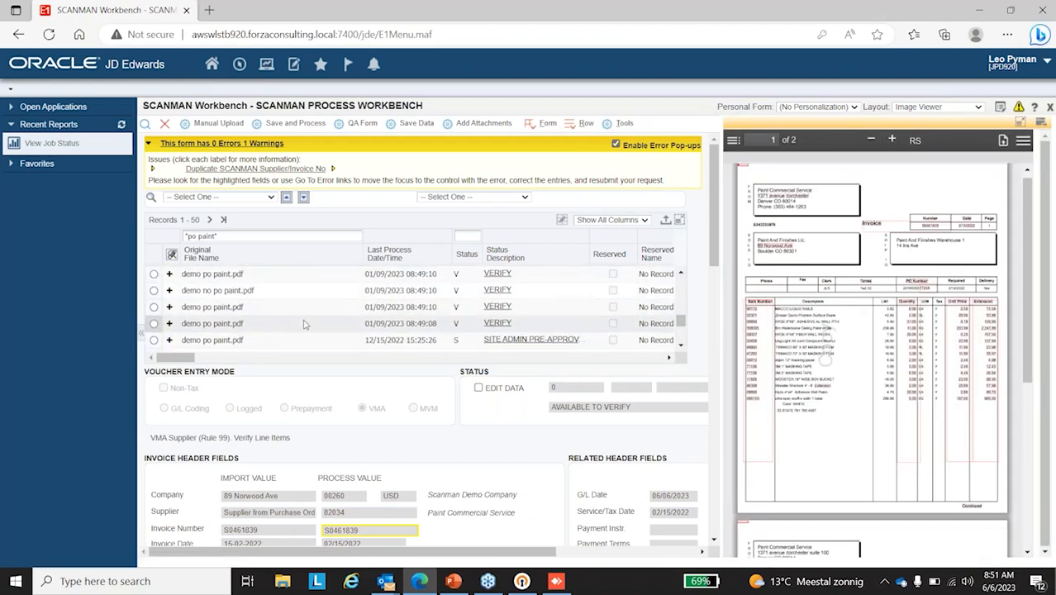
{"action": "left_click", "coordinate": [154, 323]}
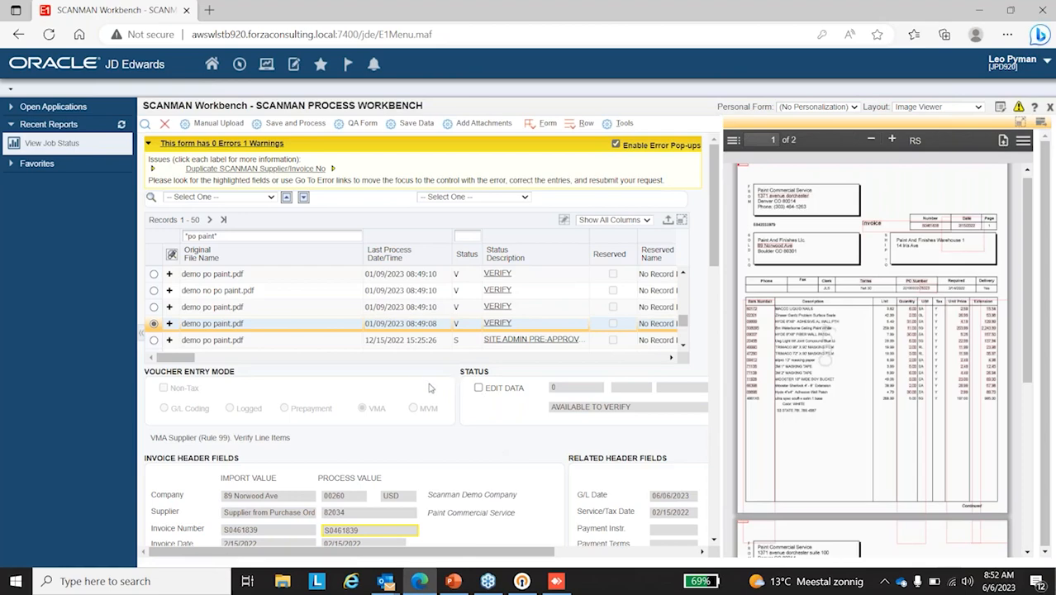
Step: Examine the selected invoice's header fields, purchase order number and invoice amounts
{"action": "scroll", "coordinate": [467, 416], "scroll_direction": "down", "scroll_amount": 3}
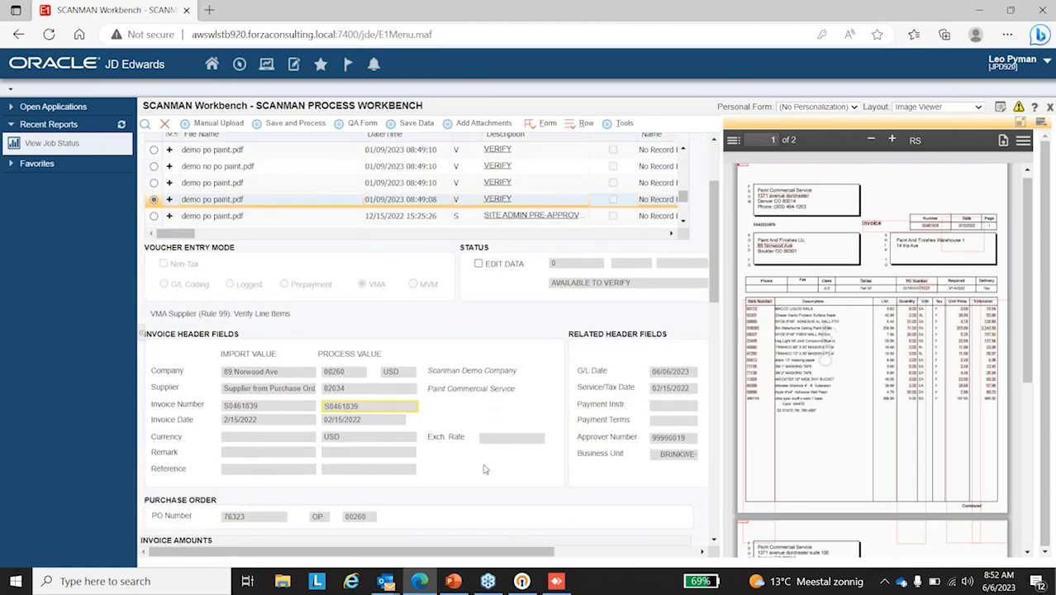
{"action": "scroll", "coordinate": [493, 455], "scroll_direction": "up", "scroll_amount": 2}
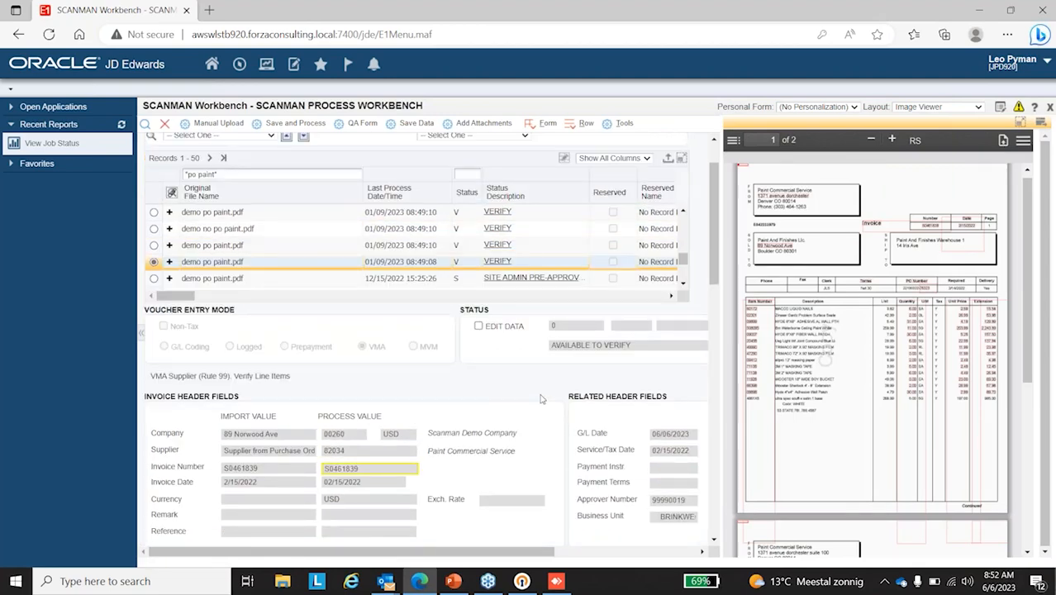
{"action": "scroll", "coordinate": [542, 399], "scroll_direction": "down", "scroll_amount": 1}
{"action": "scroll", "coordinate": [531, 440], "scroll_direction": "down", "scroll_amount": 1}
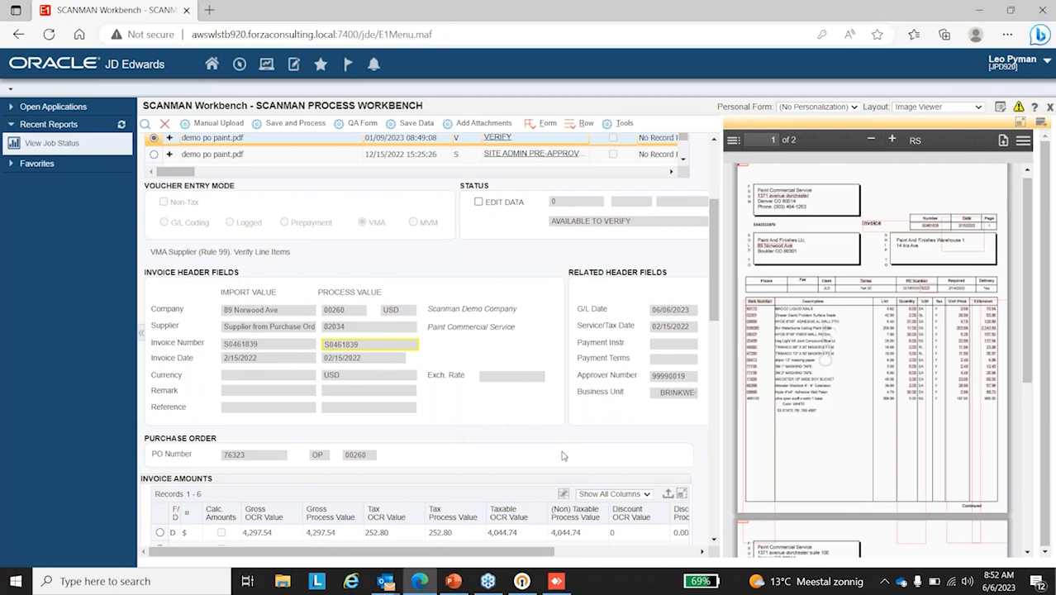
{"action": "scroll", "coordinate": [557, 421], "scroll_direction": "down", "scroll_amount": 1}
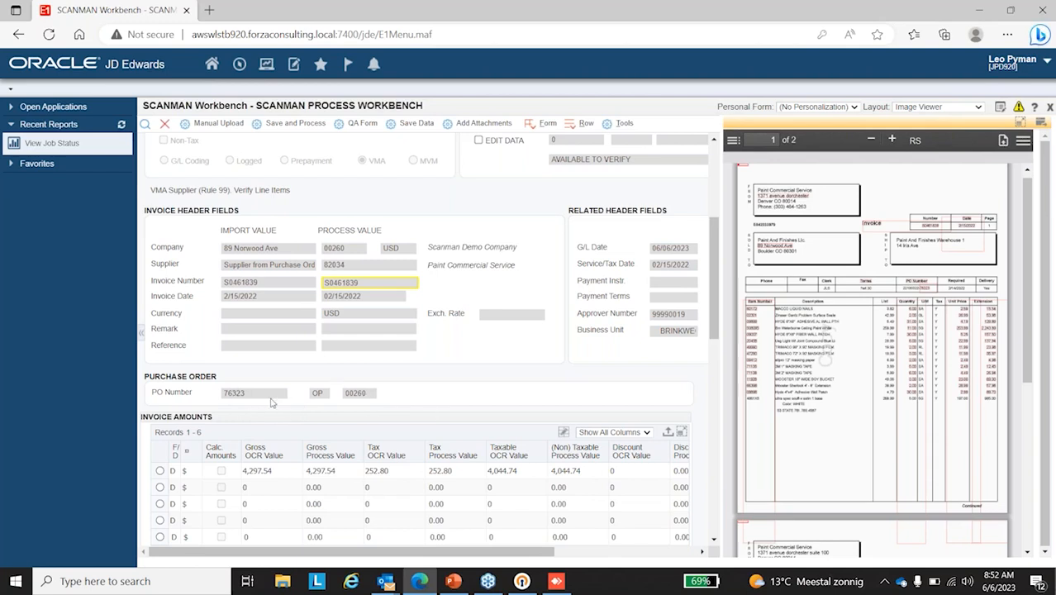
{"action": "scroll", "coordinate": [258, 400], "scroll_direction": "down", "scroll_amount": 2}
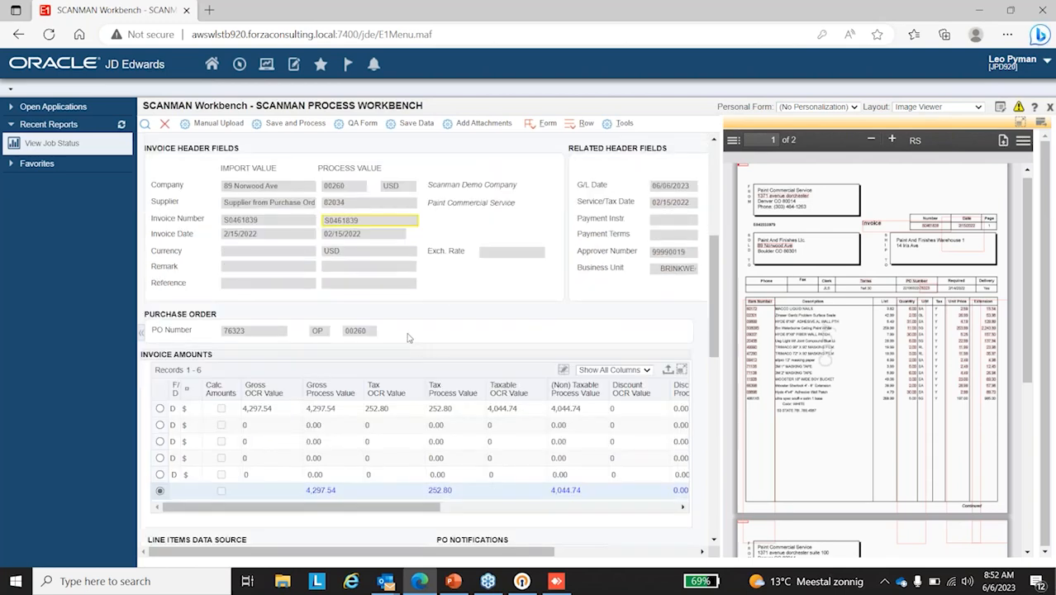
{"action": "scroll", "coordinate": [408, 337], "scroll_direction": "down", "scroll_amount": 2}
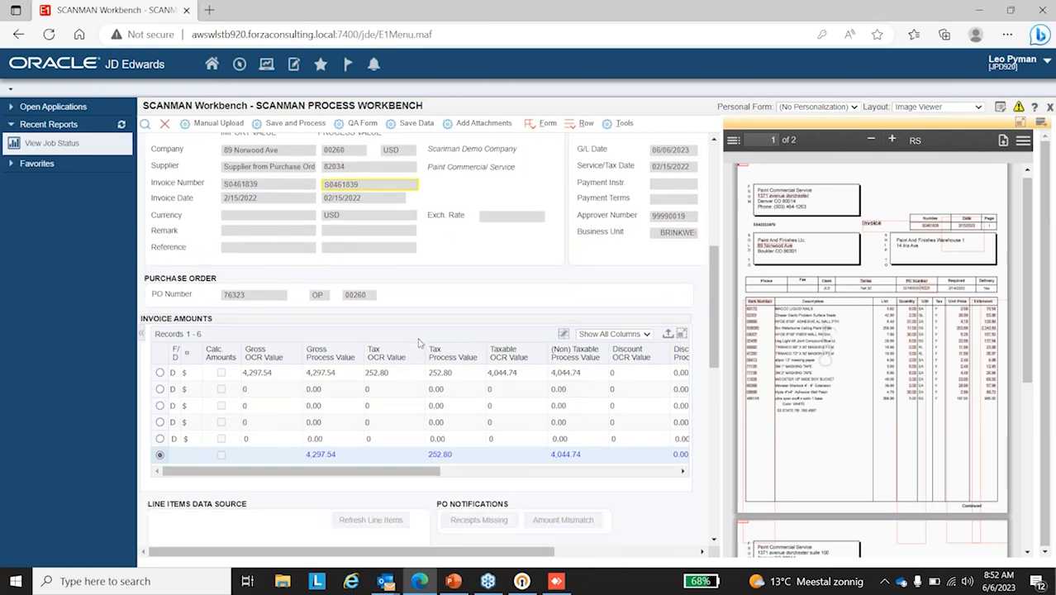
{"action": "scroll", "coordinate": [479, 411], "scroll_direction": "up", "scroll_amount": 12}
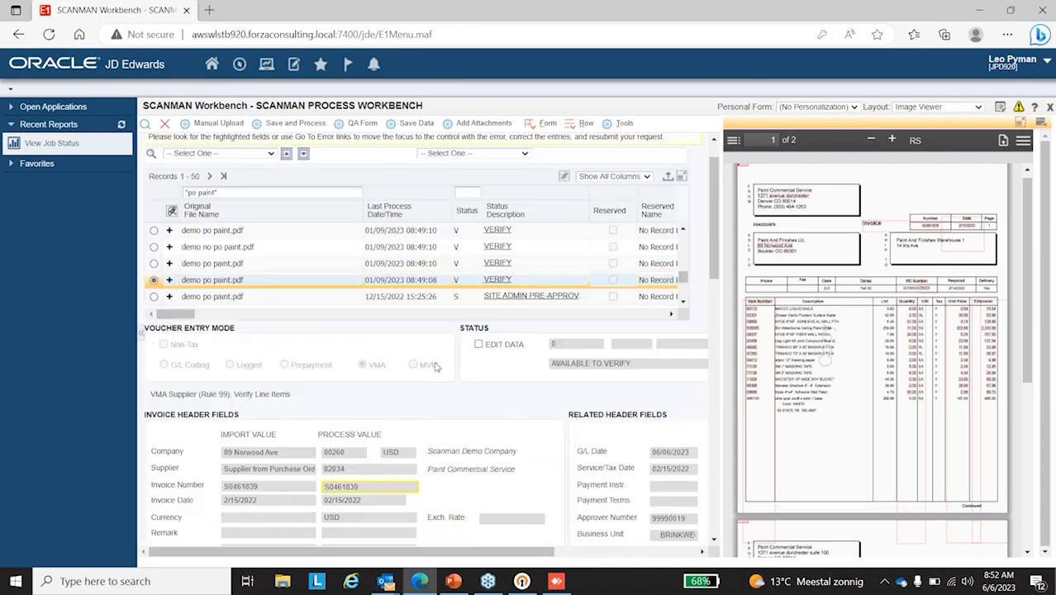
Step: Enable data editing for the invoice and load its line items from the OCR lines, then from the PO lines
{"action": "left_click", "coordinate": [478, 387]}
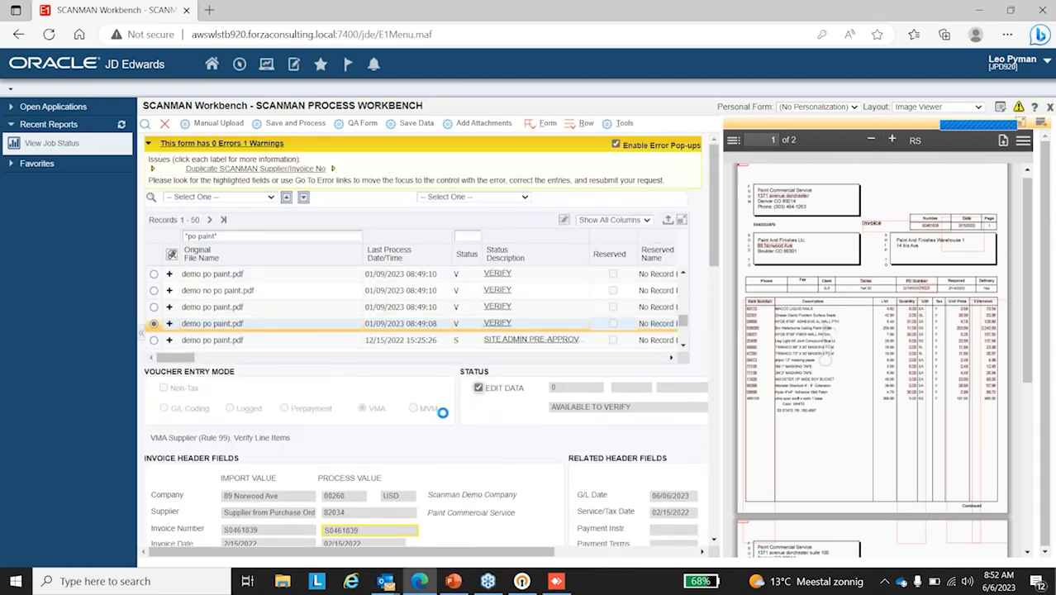
{"action": "scroll", "coordinate": [421, 445], "scroll_direction": "down", "scroll_amount": 10}
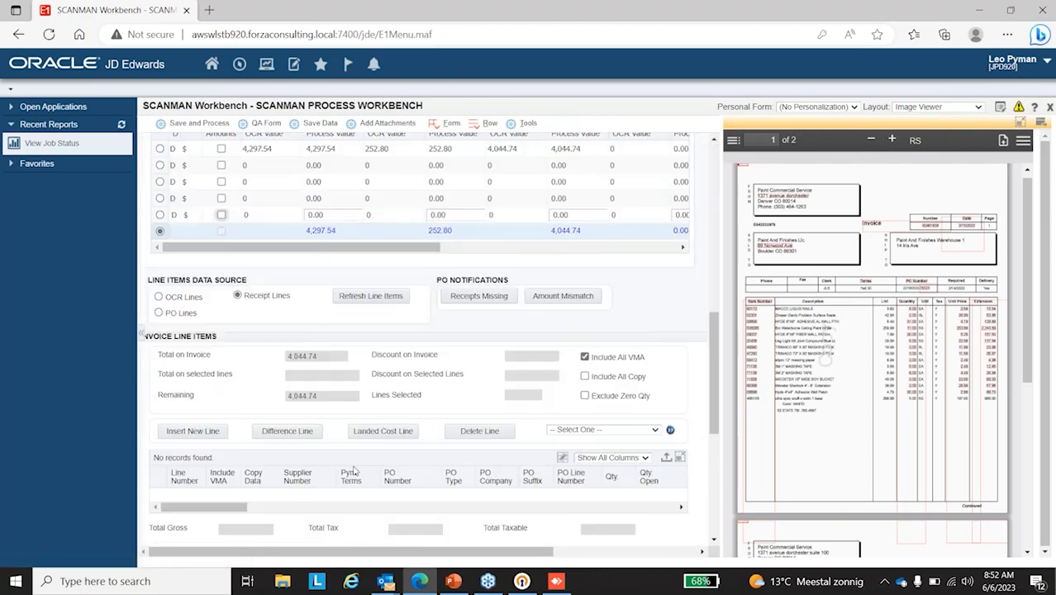
{"action": "scroll", "coordinate": [353, 469], "scroll_direction": "down", "scroll_amount": 3}
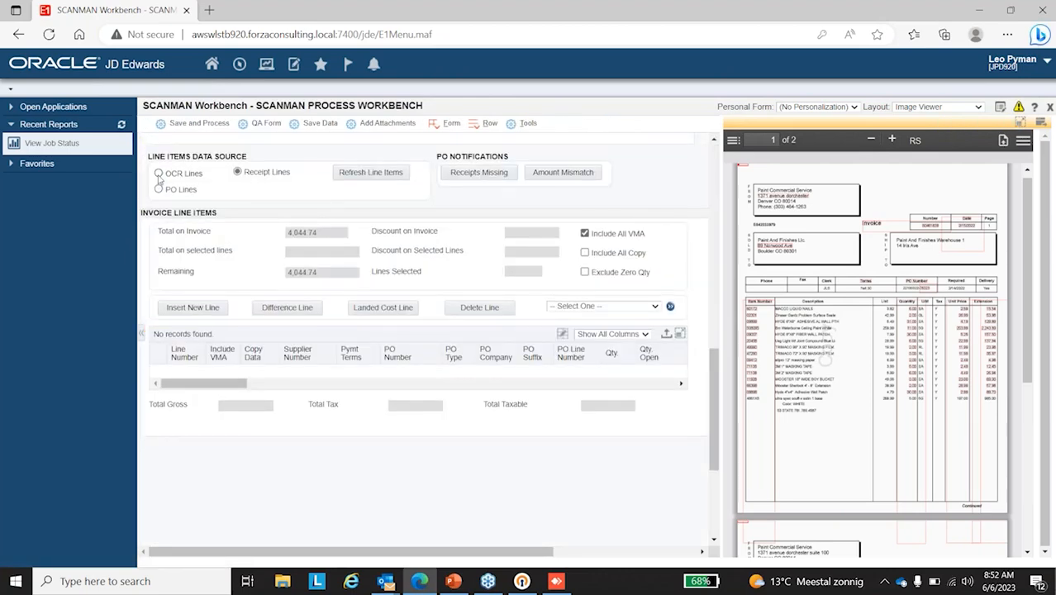
{"action": "left_click", "coordinate": [158, 173]}
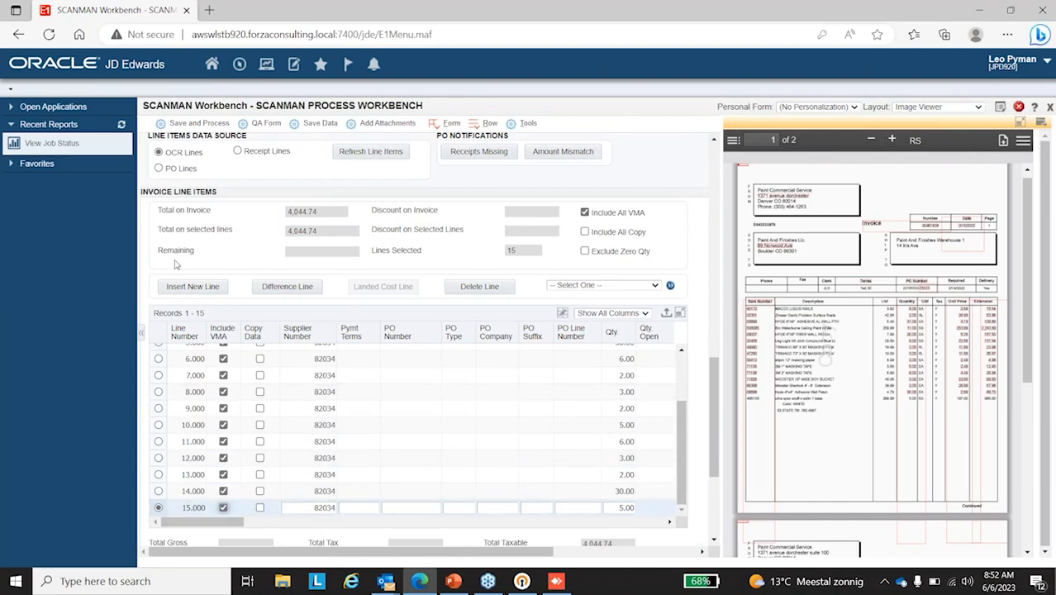
{"action": "left_click", "coordinate": [158, 168]}
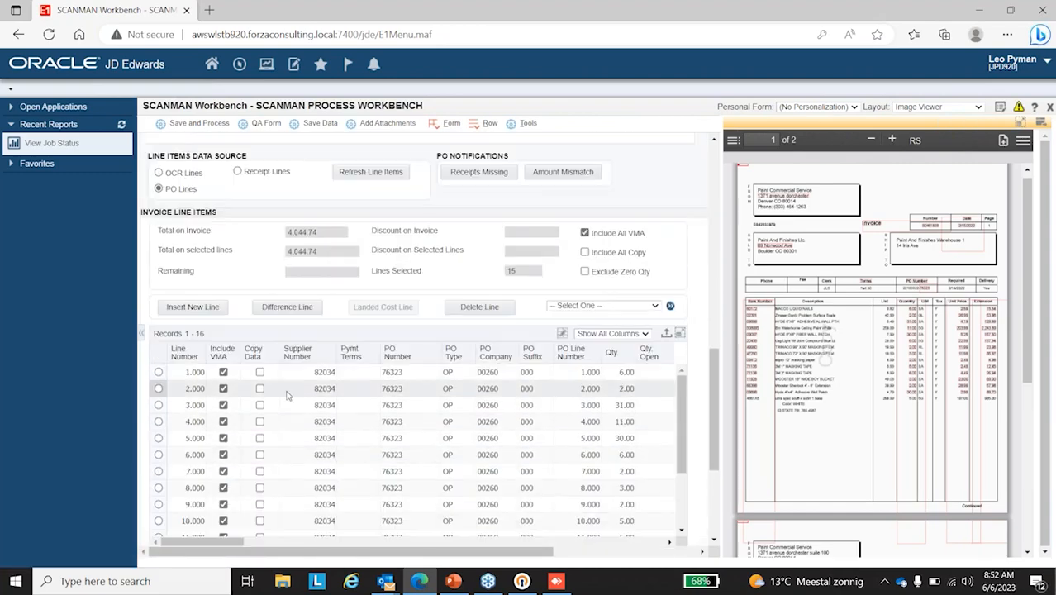
{"action": "scroll", "coordinate": [287, 396], "scroll_direction": "up", "scroll_amount": 1}
{"action": "scroll", "coordinate": [314, 452], "scroll_direction": "up", "scroll_amount": 1}
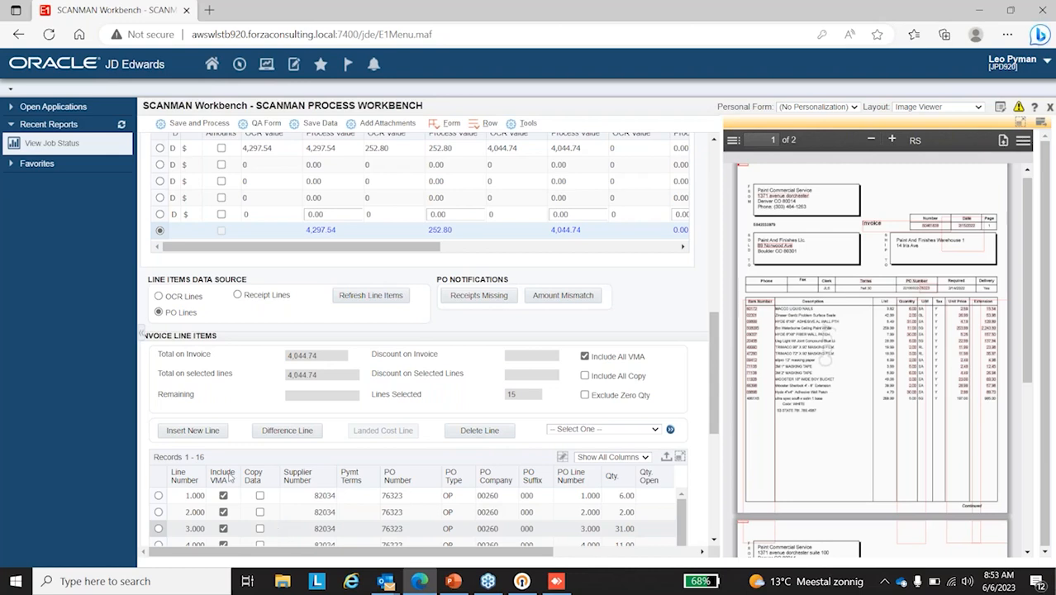
Step: Clear the file name filter, filter the records by status E, and acknowledge losing the open invoice's changes
{"action": "left_click_drag", "start_coordinate": [717, 382], "coordinate": [712, 183]}
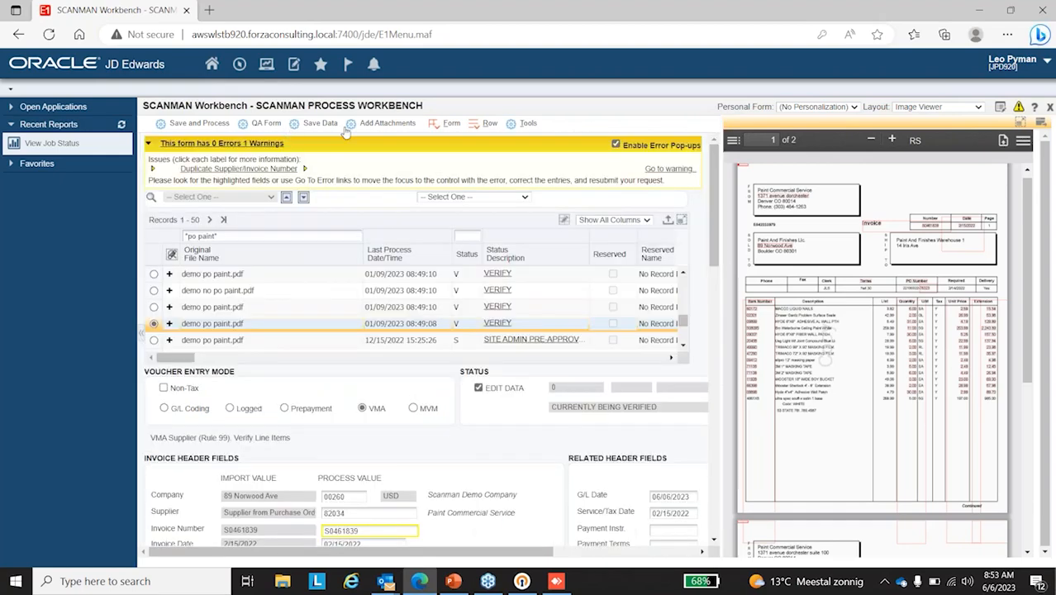
{"action": "left_click", "coordinate": [203, 237]}
{"action": "key", "text": "ctrl+a"}
{"action": "key", "text": "BackSpace"}
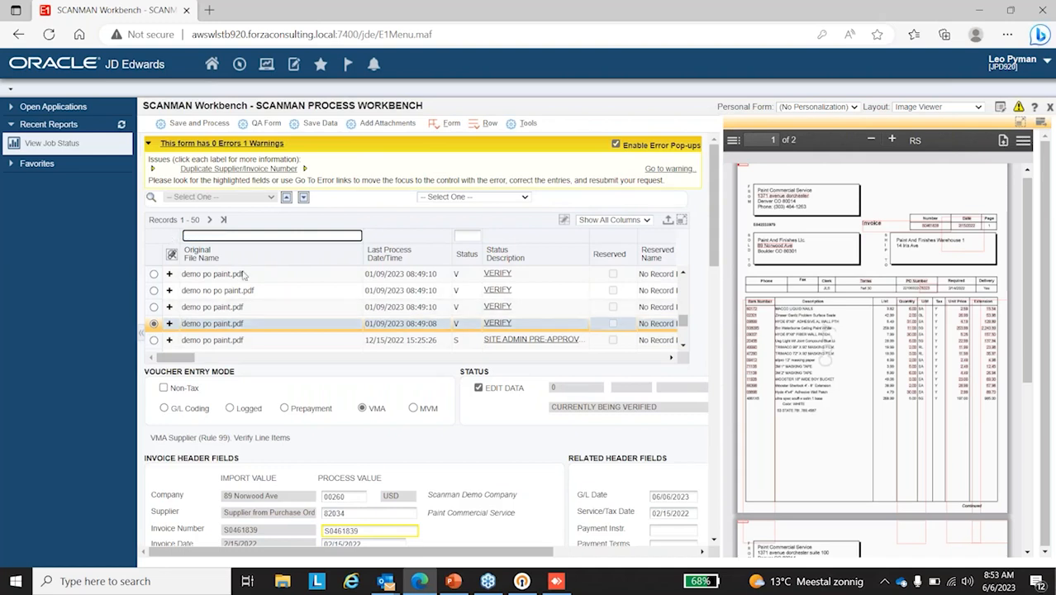
{"action": "left_click", "coordinate": [464, 237]}
{"action": "type", "text": "E"}
{"action": "key", "text": "Return"}
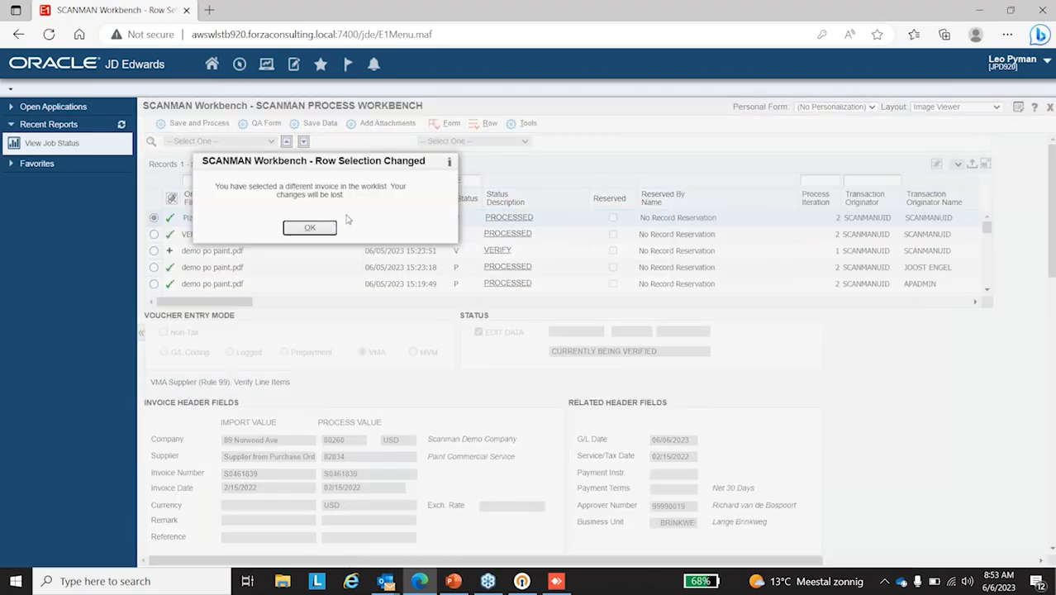
{"action": "left_click", "coordinate": [324, 228]}
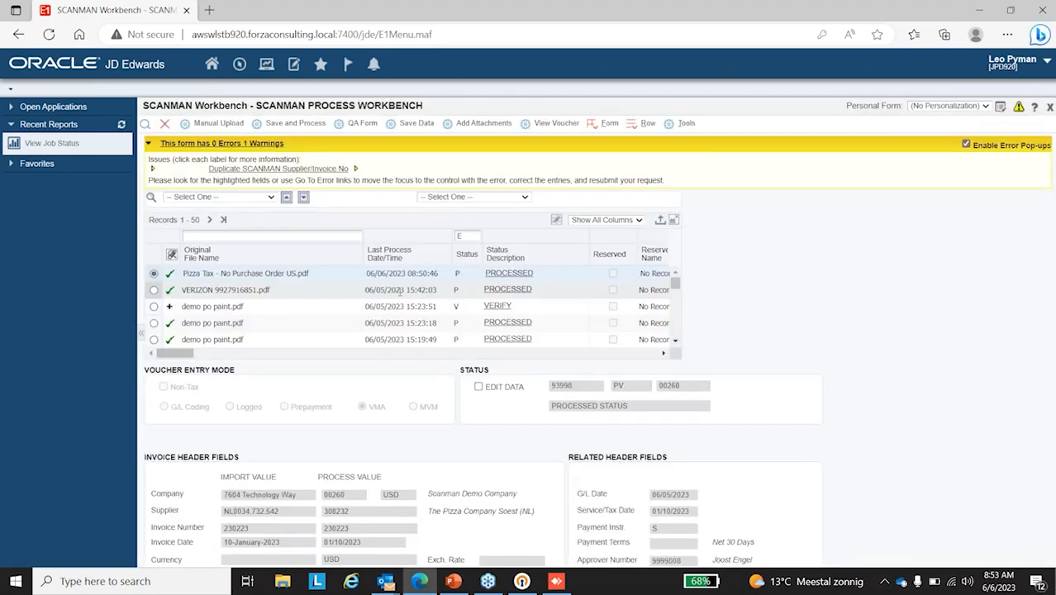
{"action": "left_click", "coordinate": [475, 236]}
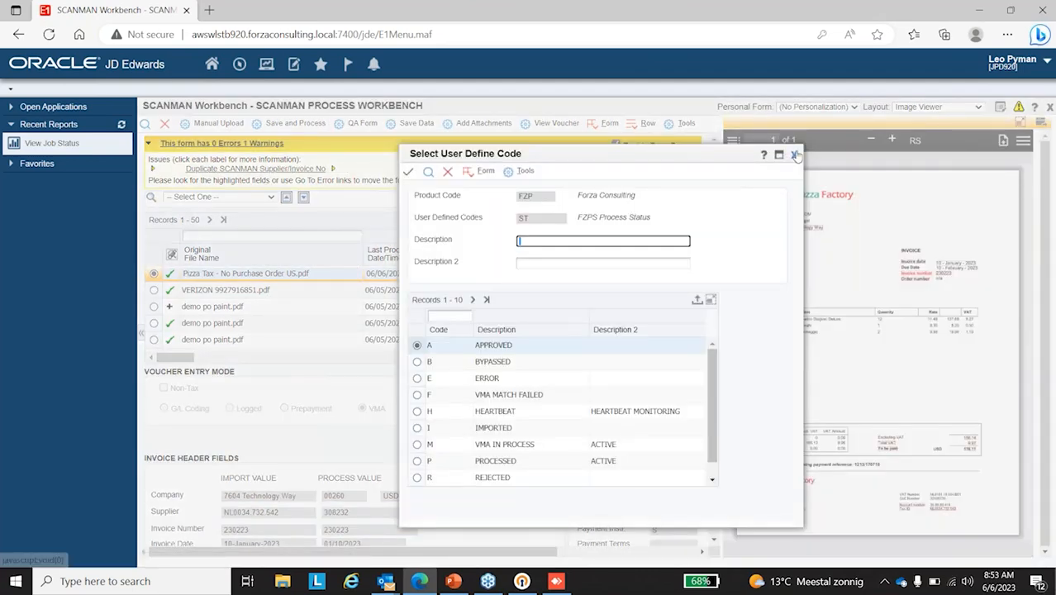
{"action": "left_click", "coordinate": [795, 156]}
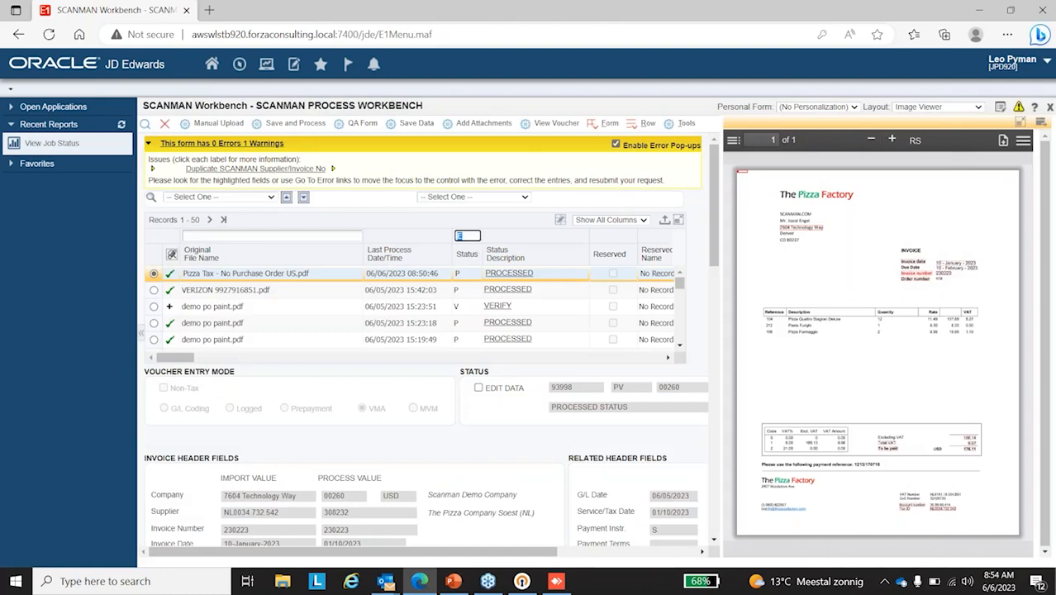
{"action": "key", "text": "Return"}
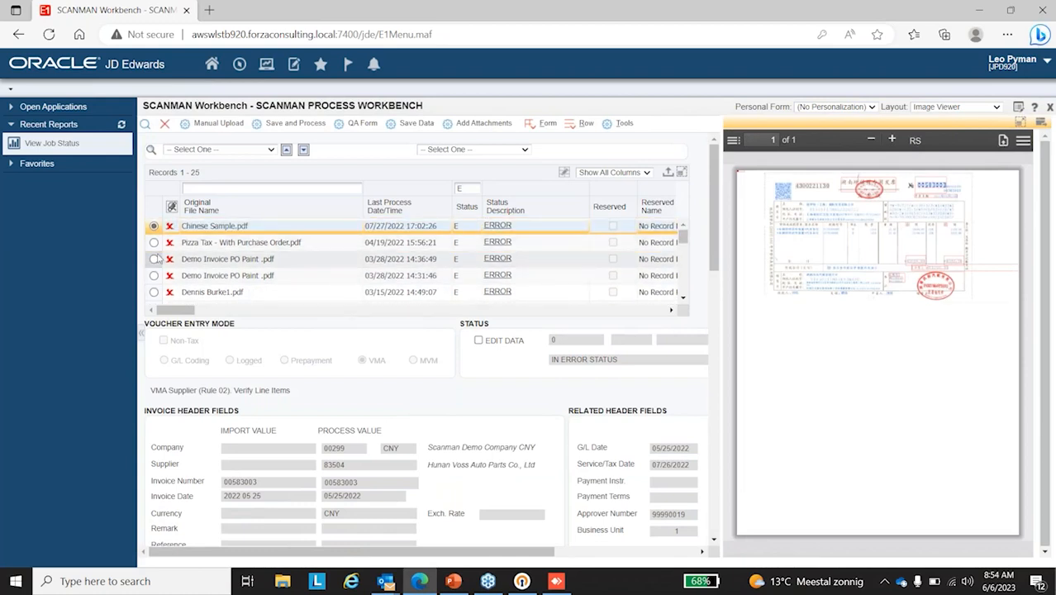
Step: Browse the invoices in error status, clear the status filter, and close and reopen the SCANMAN Workbench
{"action": "scroll", "coordinate": [155, 259], "scroll_direction": "down", "scroll_amount": 5}
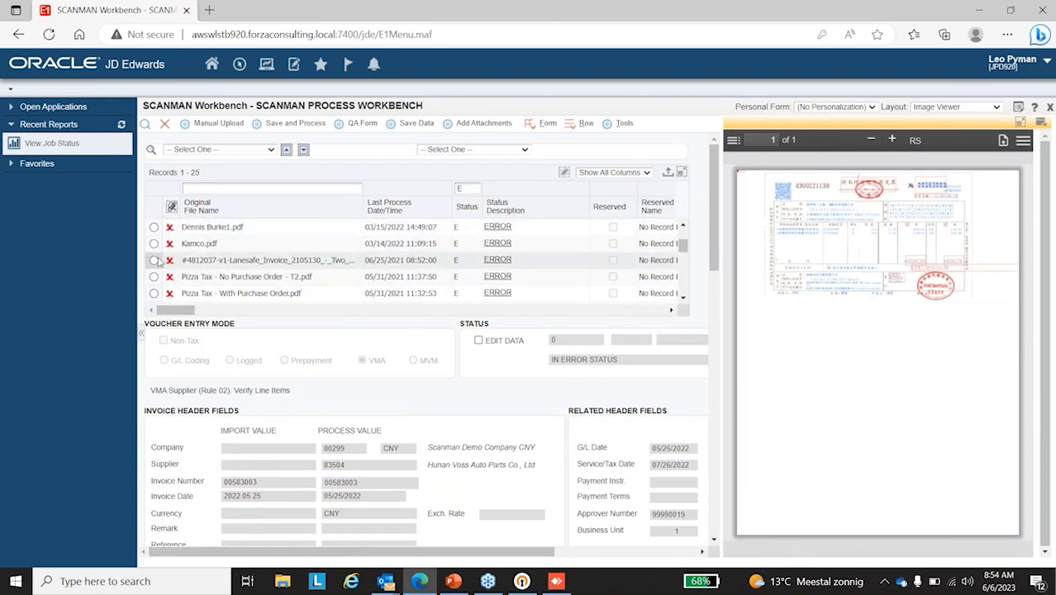
{"action": "scroll", "coordinate": [158, 262], "scroll_direction": "down", "scroll_amount": 3}
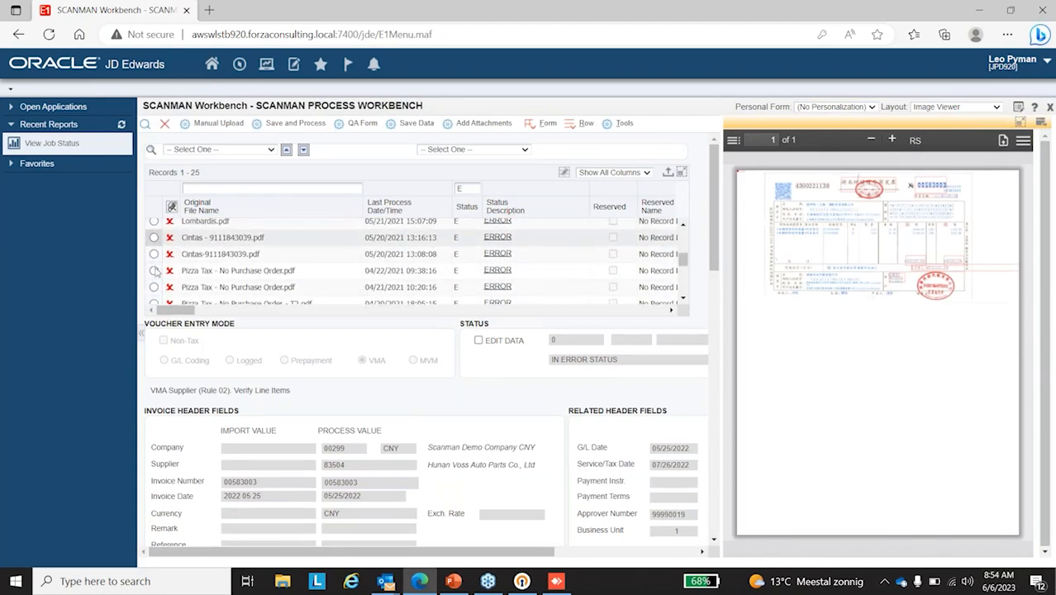
{"action": "scroll", "coordinate": [205, 255], "scroll_direction": "up", "scroll_amount": 4}
{"action": "scroll", "coordinate": [206, 253], "scroll_direction": "up", "scroll_amount": 3}
{"action": "left_click", "coordinate": [465, 189]}
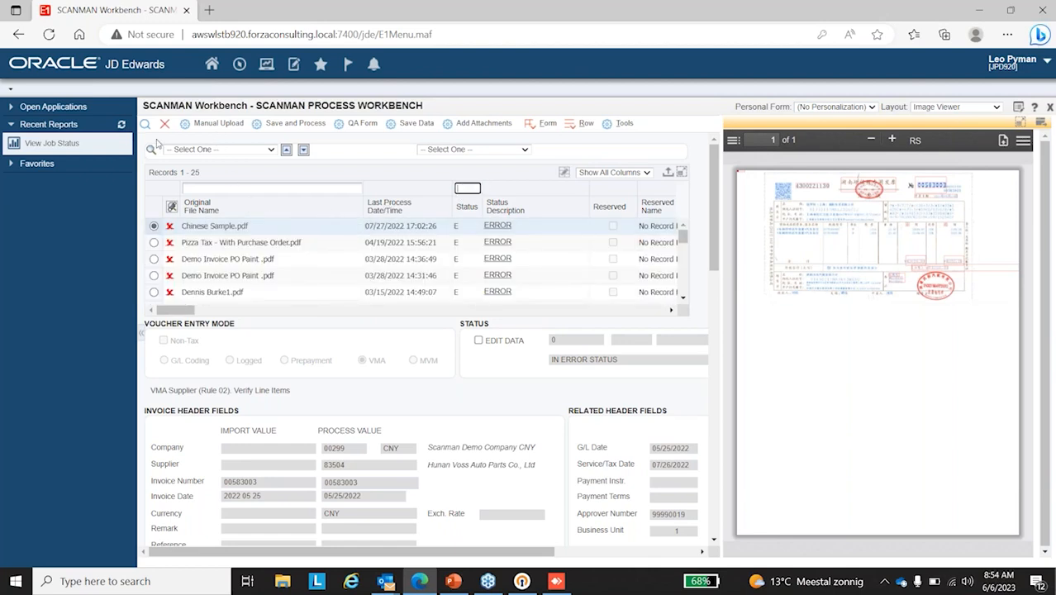
{"action": "left_click", "coordinate": [165, 122]}
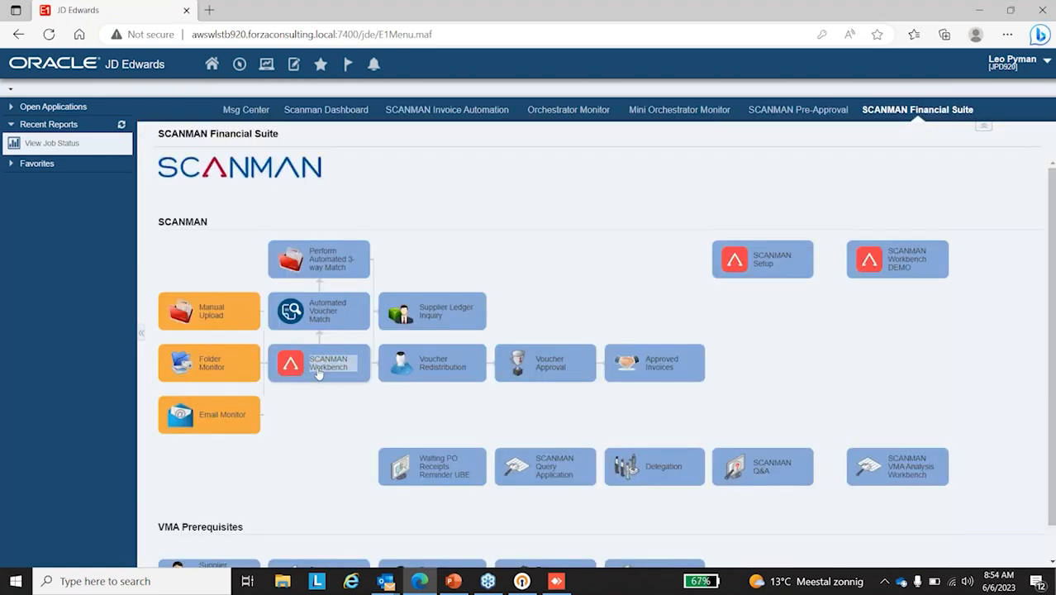
{"action": "left_click", "coordinate": [318, 370]}
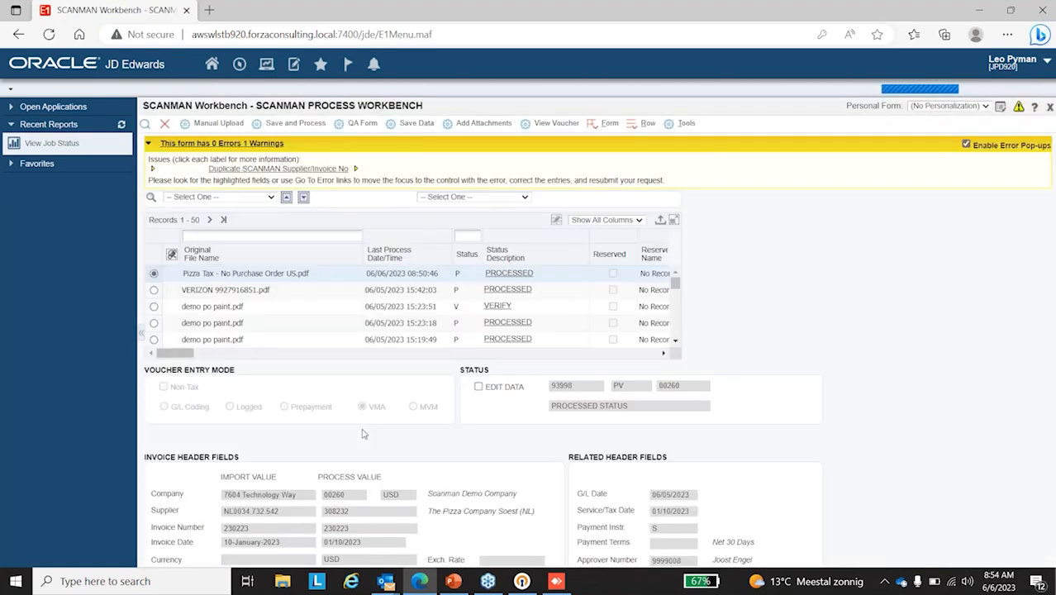
Step: Filter the workbench records by status F to find invoices with a failed VMA match
{"action": "left_click", "coordinate": [465, 236]}
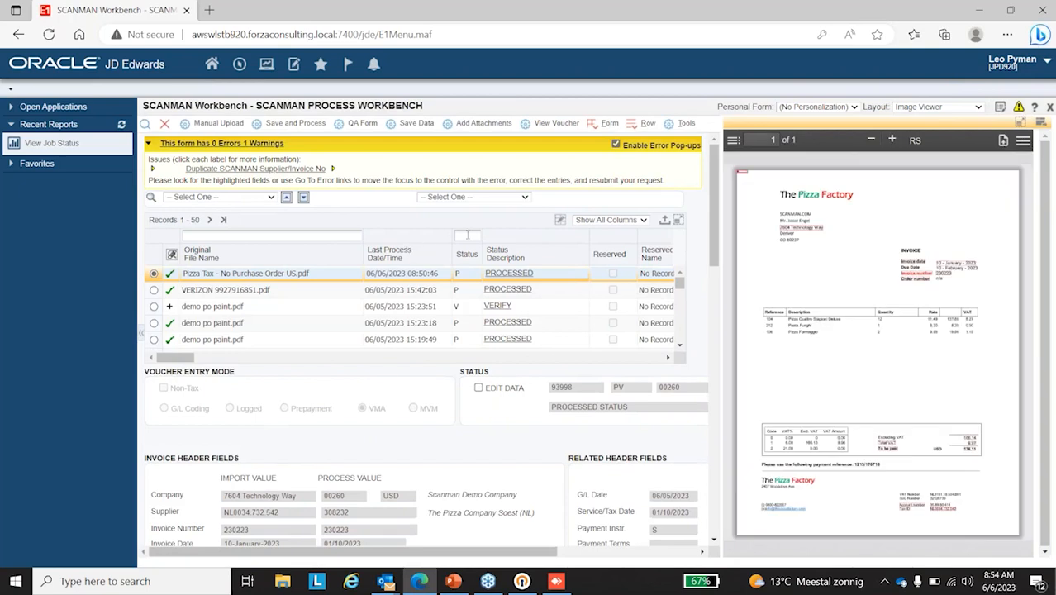
{"action": "left_click", "coordinate": [468, 301]}
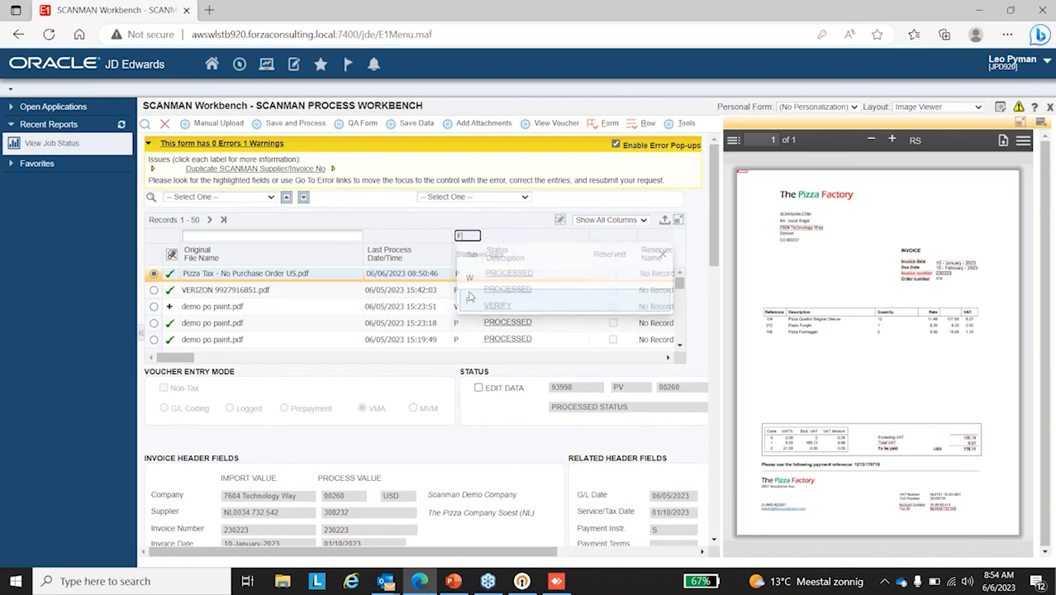
{"action": "key", "text": "Return"}
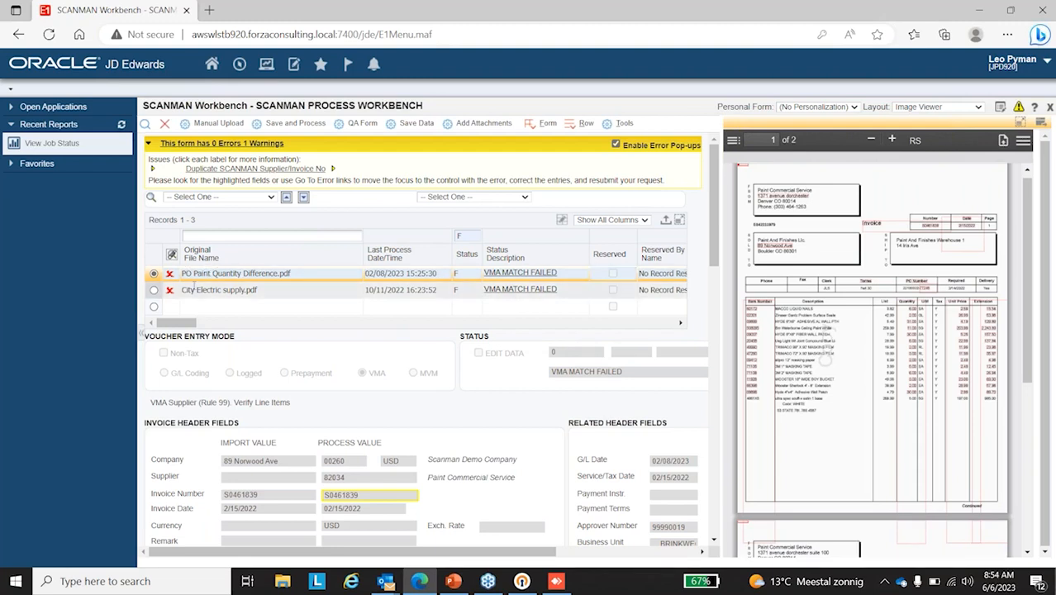
Step: Open the VMA analysis for PO Paint Quantity Difference.pdf and examine each line's match status, VMA message, invoice amount, receipt amount and variance
{"action": "right_click", "coordinate": [267, 272]}
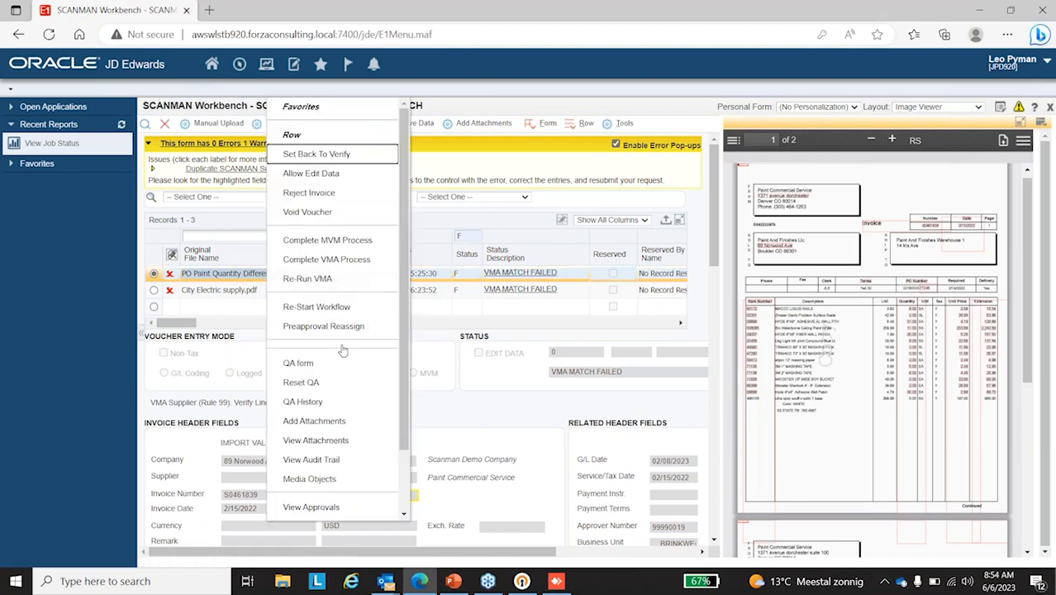
{"action": "scroll", "coordinate": [343, 353], "scroll_direction": "down", "scroll_amount": 2}
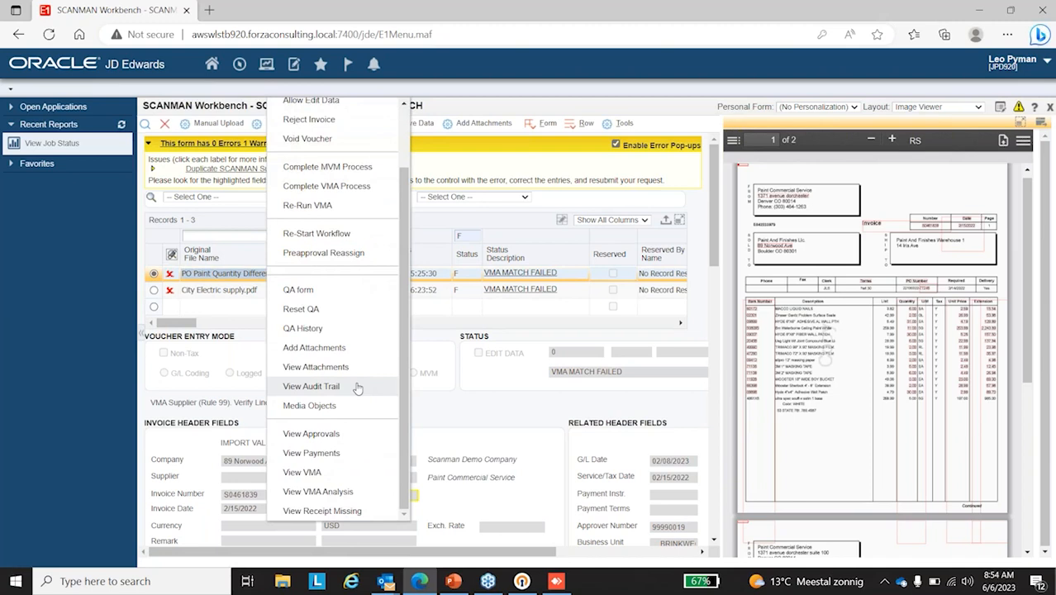
{"action": "scroll", "coordinate": [358, 389], "scroll_direction": "up", "scroll_amount": 2}
{"action": "scroll", "coordinate": [357, 387], "scroll_direction": "down", "scroll_amount": 2}
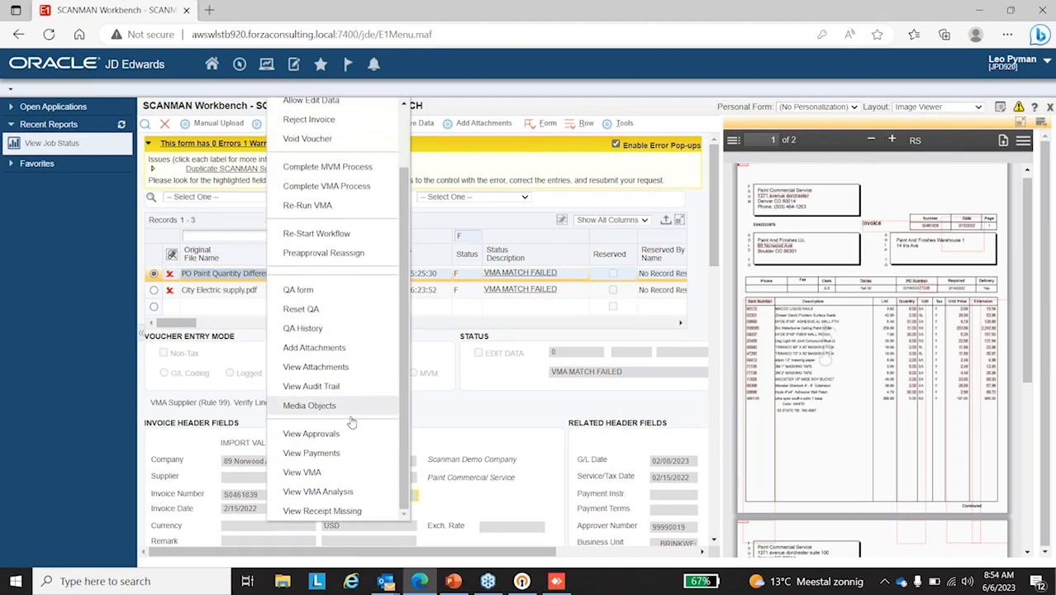
{"action": "left_click", "coordinate": [336, 493]}
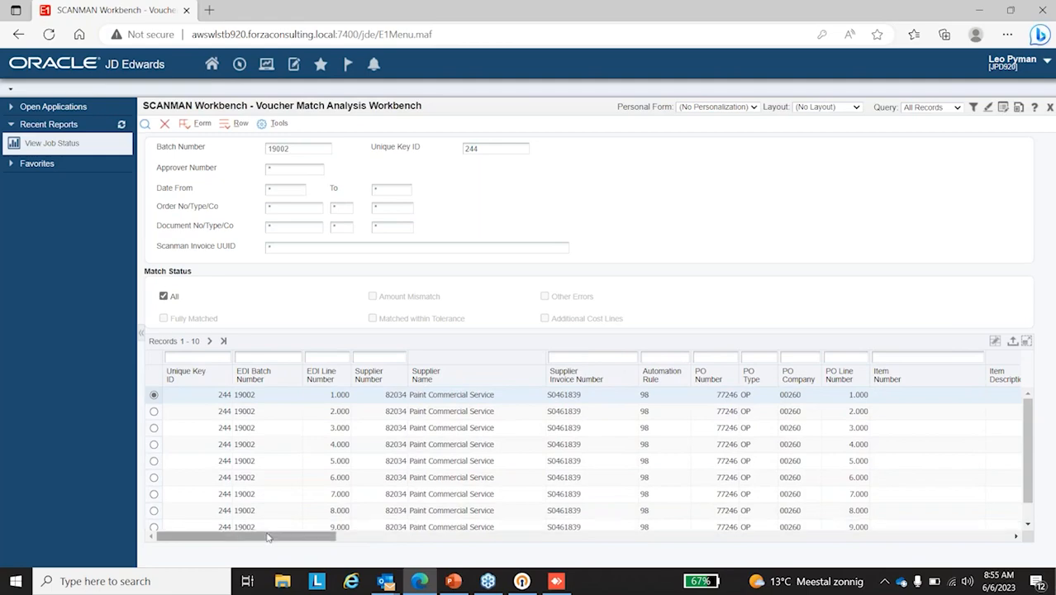
{"action": "left_click_drag", "start_coordinate": [296, 537], "coordinate": [561, 541]}
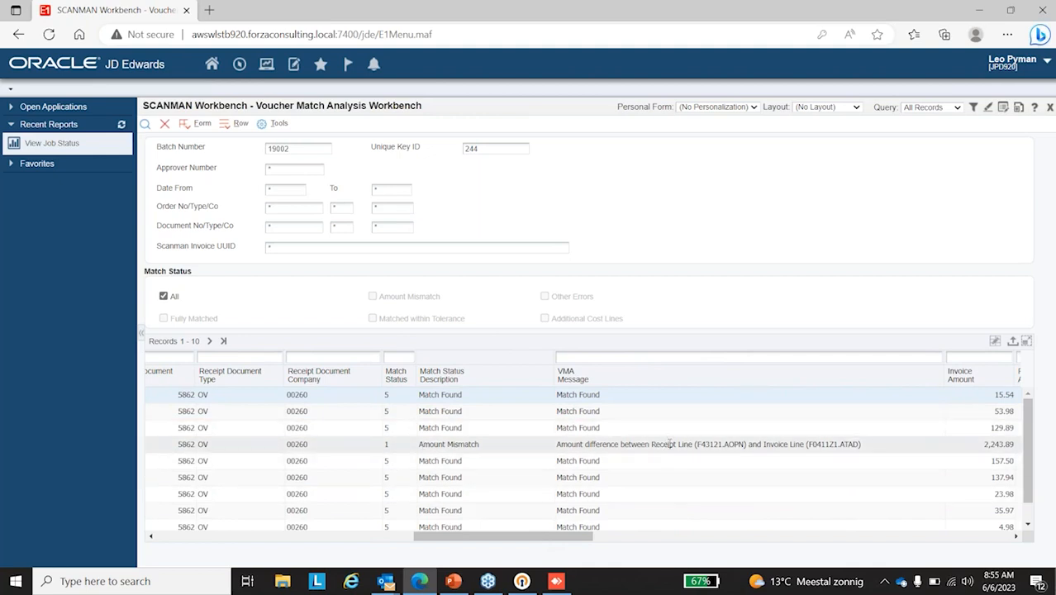
{"action": "left_click_drag", "start_coordinate": [561, 539], "coordinate": [633, 544]}
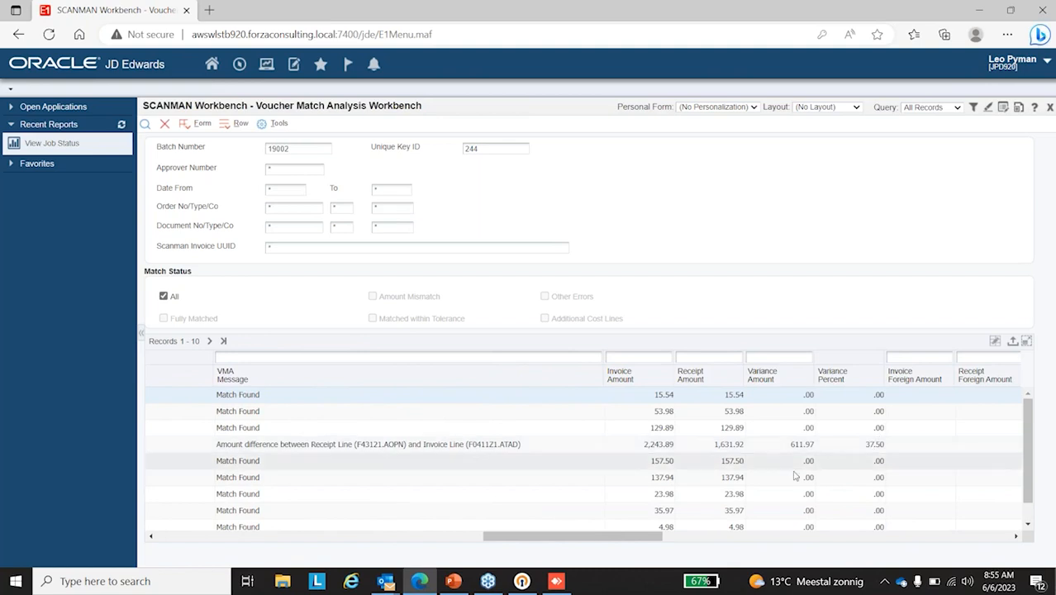
{"action": "left_click_drag", "start_coordinate": [531, 542], "coordinate": [479, 541]}
Step: View the SCANMAN QA form for the amount mismatch line, close it, and exit the workbench to the SCANMAN Financial Suite page
{"action": "right_click", "coordinate": [493, 443]}
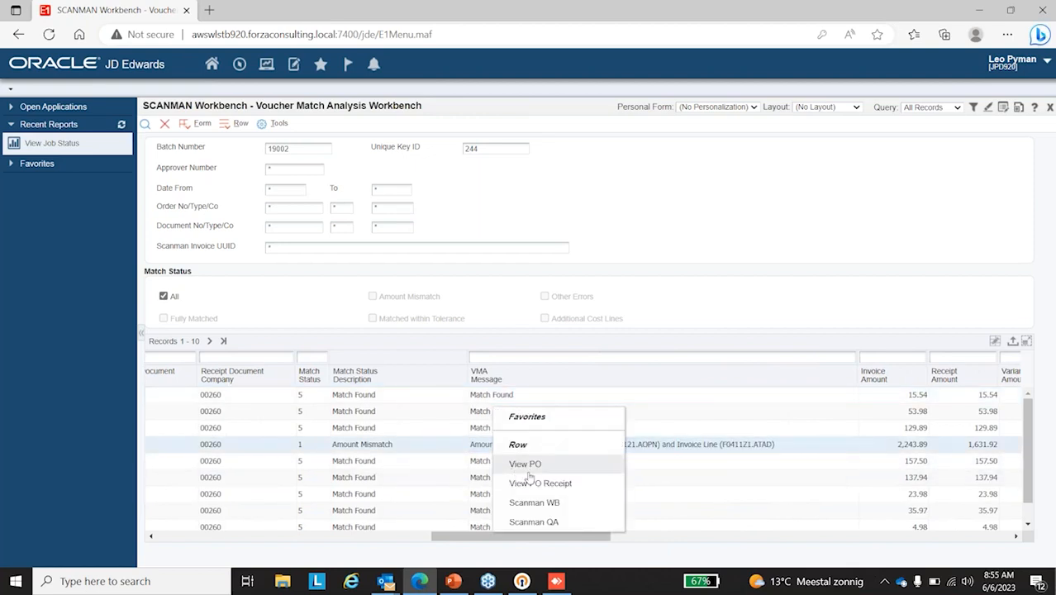
{"action": "left_click", "coordinate": [559, 522]}
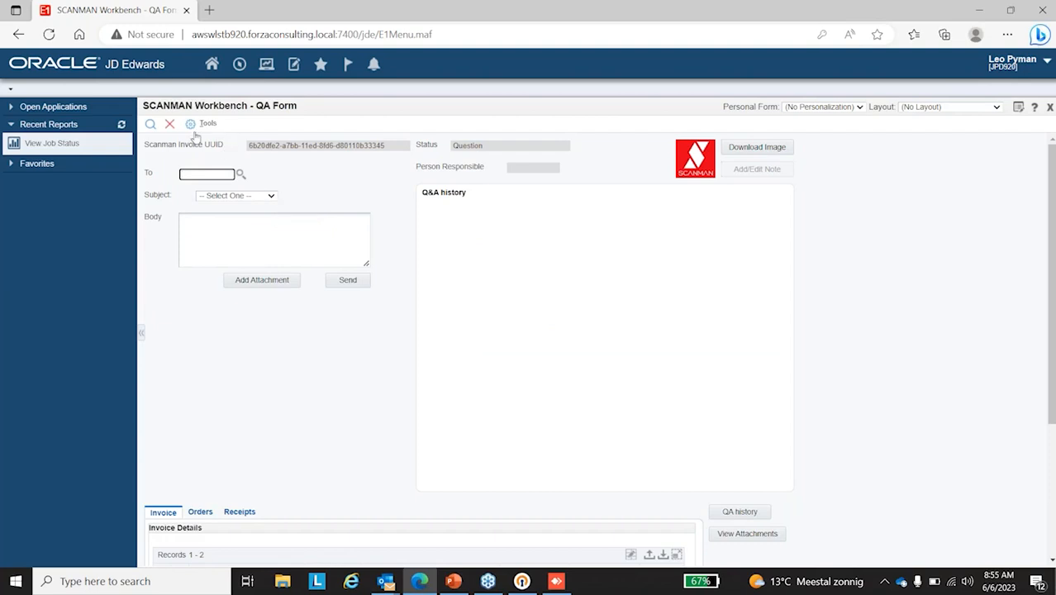
{"action": "left_click", "coordinate": [170, 125]}
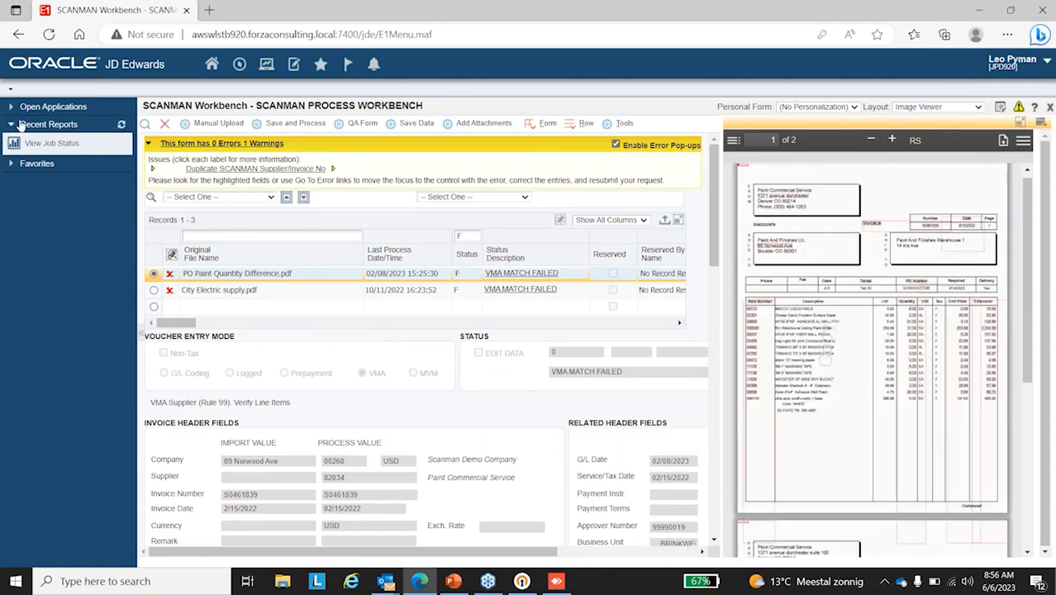
{"action": "left_click", "coordinate": [164, 124]}
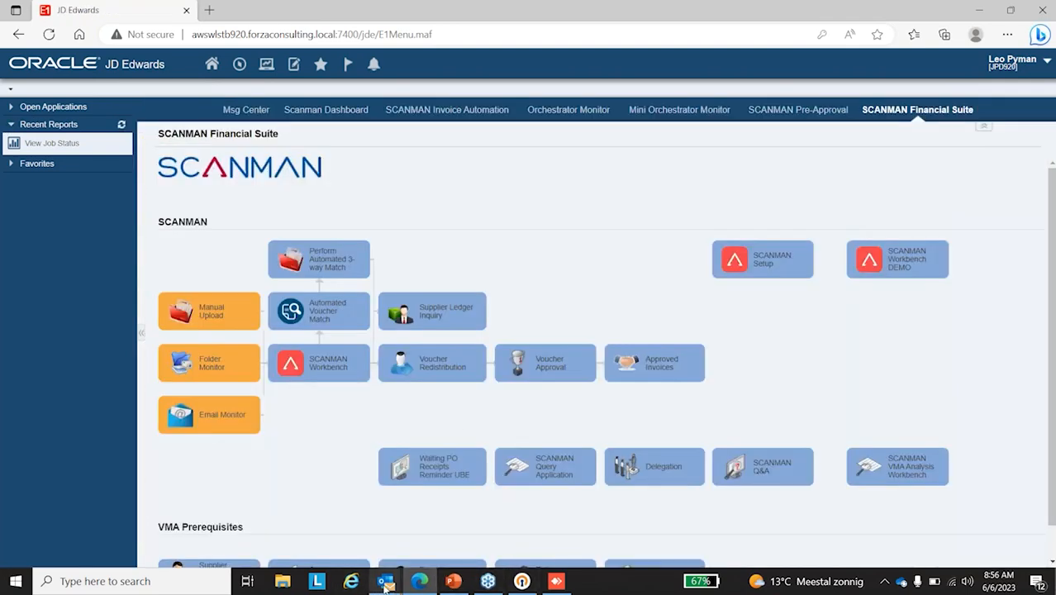
{"action": "mouse_move", "coordinate": [385, 583]}
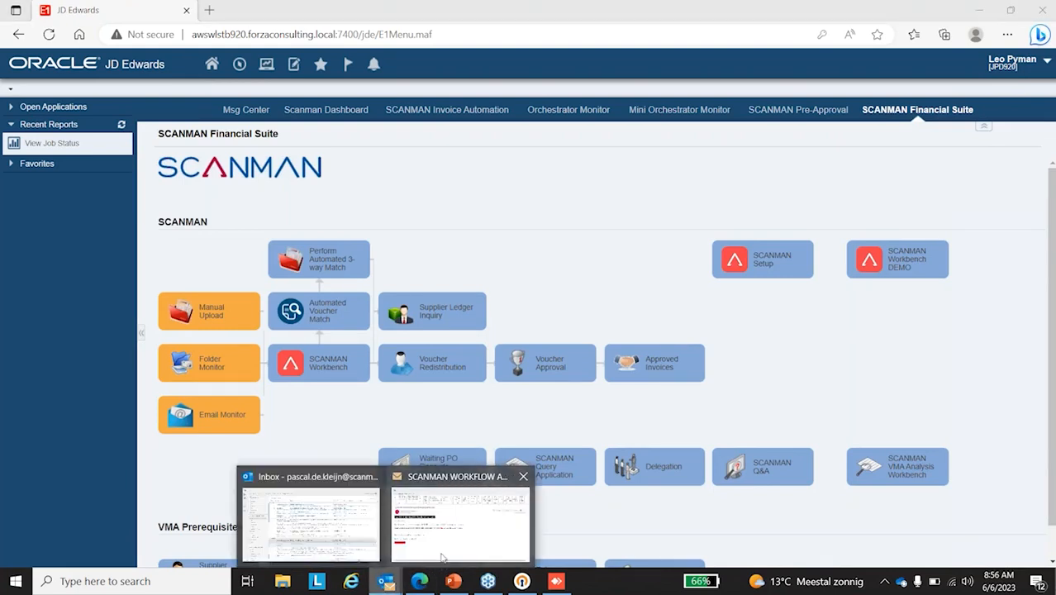